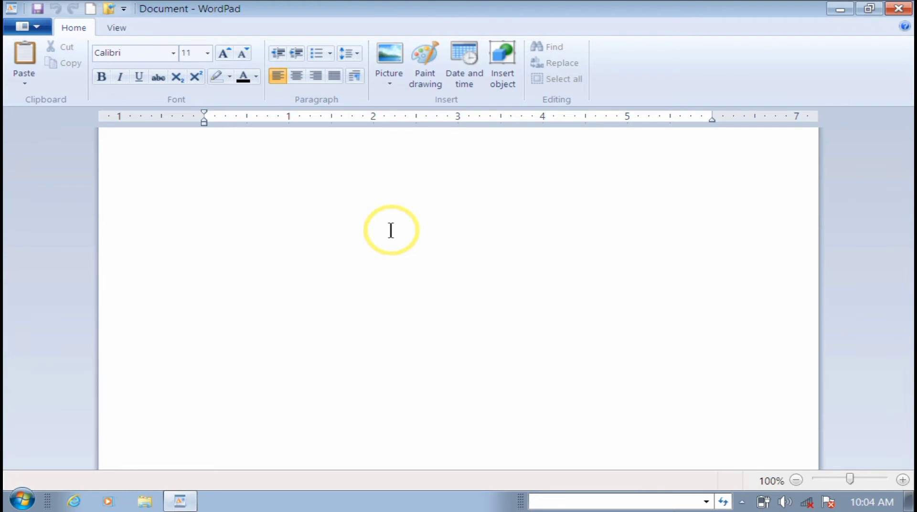
- Enter three paragraphs of sample text in the blank document, beginning "On the Insert tab, the galleries include items"
text(On the Insert tab, the galleries include items that are designed to coordinate with the overall look of your document. You can use these galleries to insert tables, headers, footers, lists, cover pages, and other document building blocks. When you create pictures, charts, or diagrams, they also coordinate with your current document look. You can easily change the formatting of selected text in the document text by choosing a look for the selected text from the Quick Styles gallery on the Home tab. You can also format text directly by using the other controls on the Home tab. Most controls offer a choice of using the look from the current theme or using a format that you specify directly. To change the overall look of your document, choose new Theme elements on the Page Layout tab. To change the looks available in the Quick Style gallery, use the Change Current Quick Style Set command. Both the Themes gallery and the Quick Styles gallery provide reset commands so that you can always restore the look of your document to the original contained in your current template.)
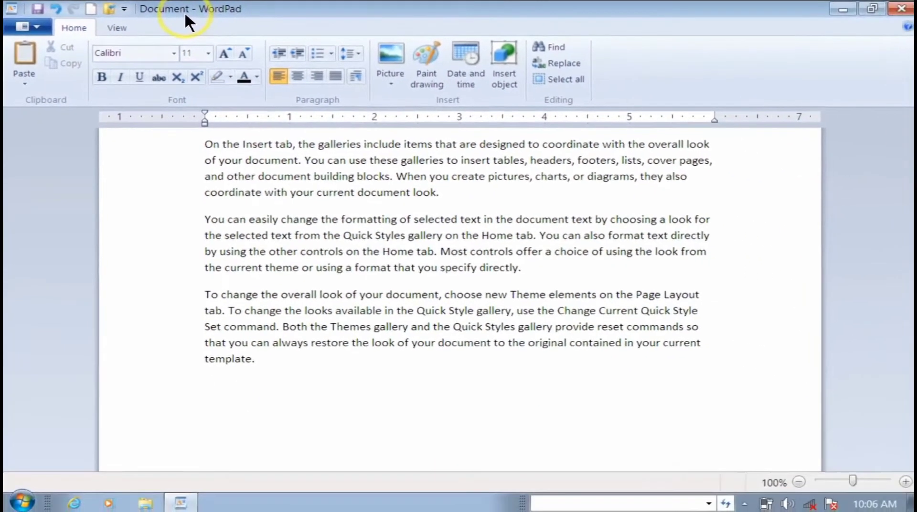
click(454, 169)
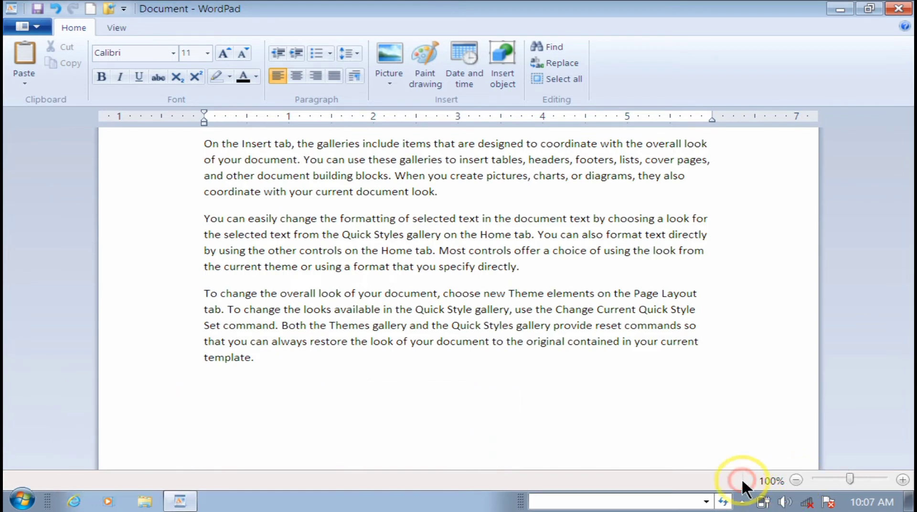
- Zoom the document in to 120% and back out to 90%
click(904, 480)
click(903, 480)
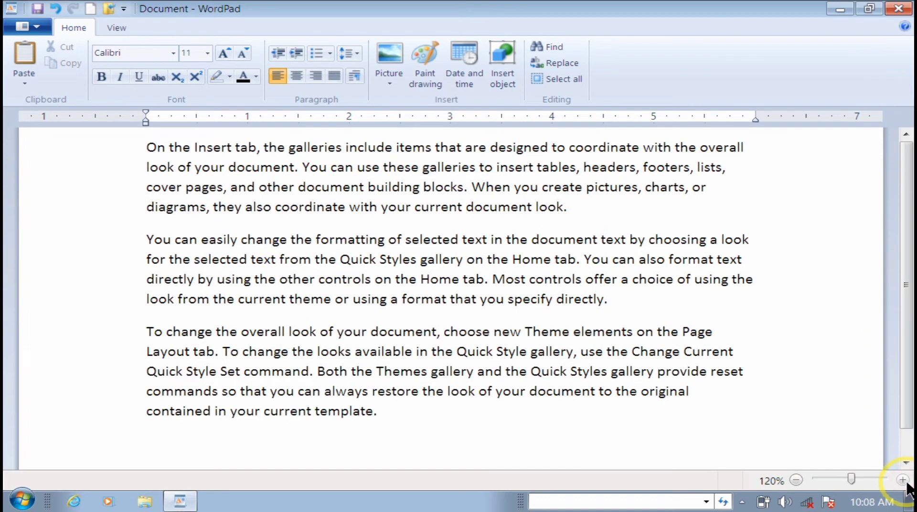
click(795, 479)
click(795, 479)
click(795, 480)
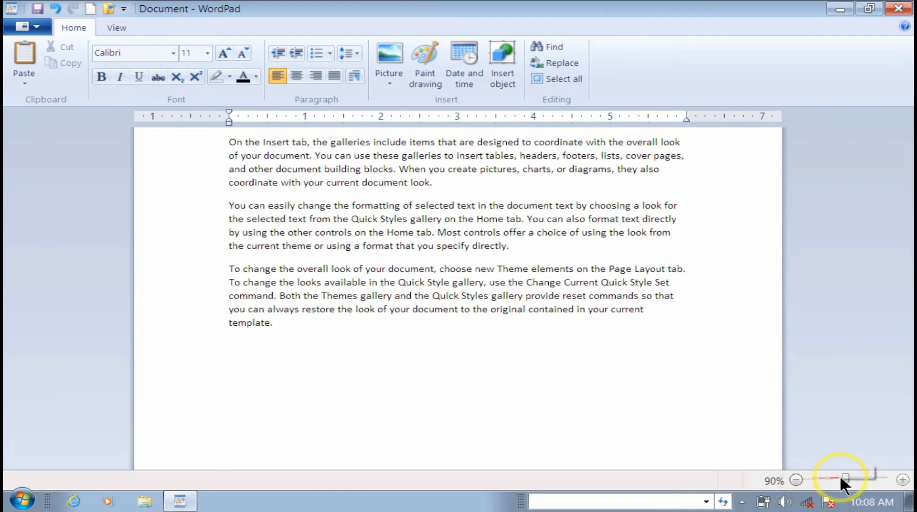
- Magnify the document to 220% and scroll the enlarged page horizontally and vertically
mouse_move(845, 478)
mouse_down()
mouse_move(887, 475)
mouse_move(812, 491)
mouse_move(831, 470)
mouse_move(858, 471)
mouse_up()
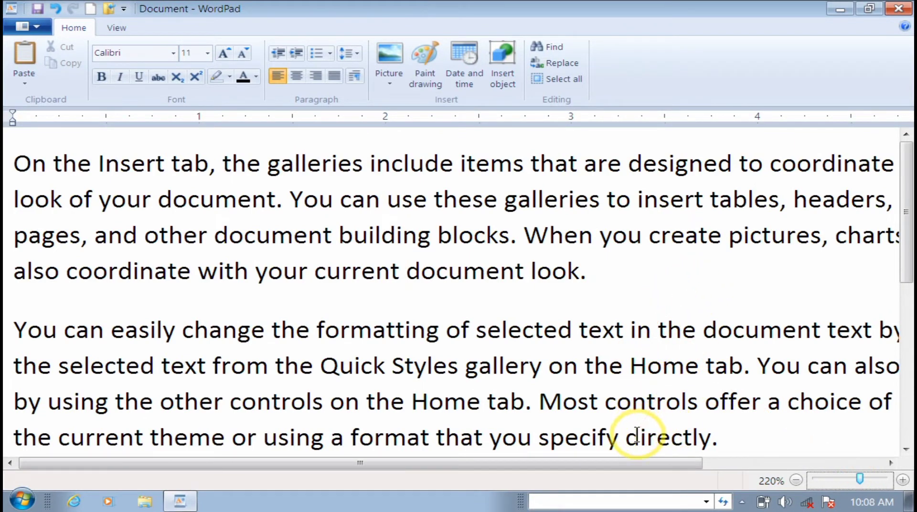
drag(612, 460, 675, 453)
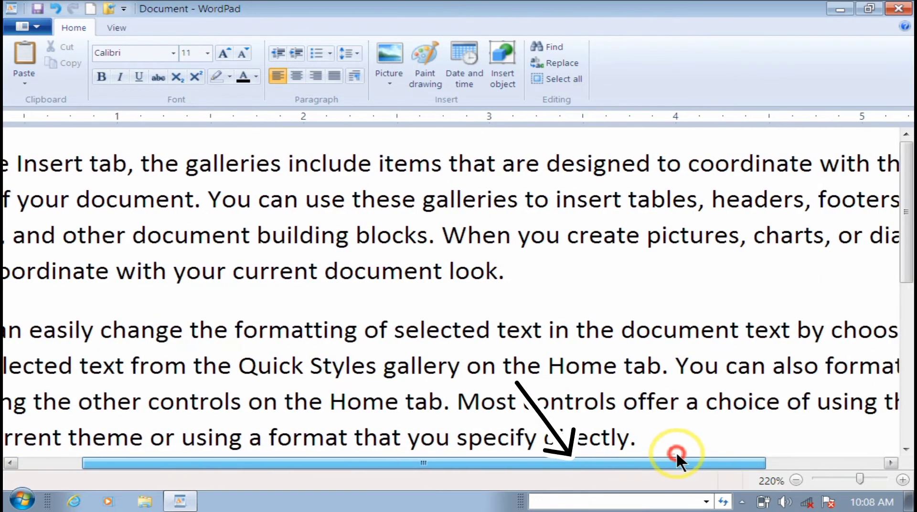
mouse_move(909, 243)
mouse_down()
mouse_move(901, 298)
mouse_move(909, 229)
mouse_up()
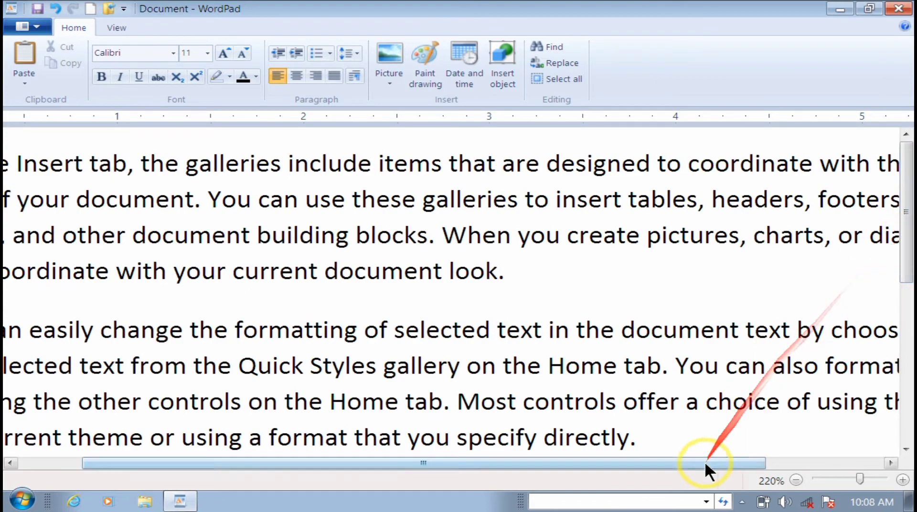
drag(703, 463, 679, 453)
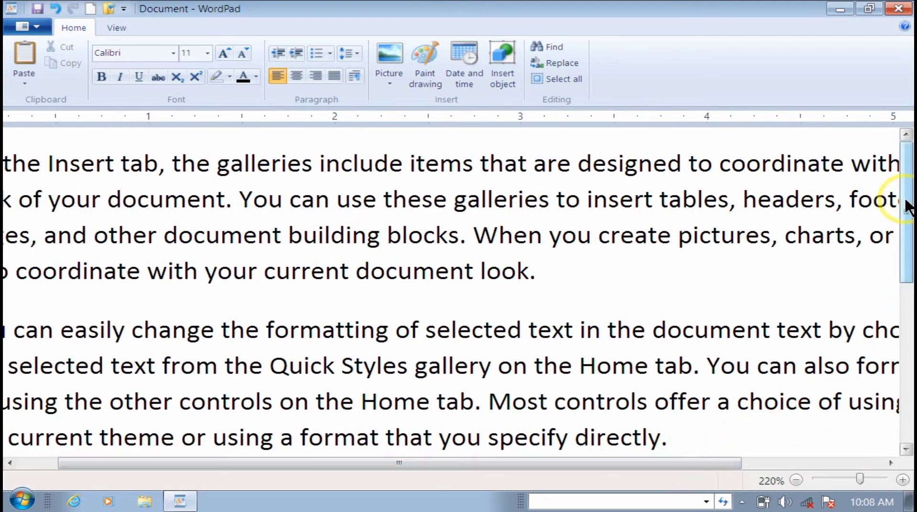
drag(907, 206, 909, 297)
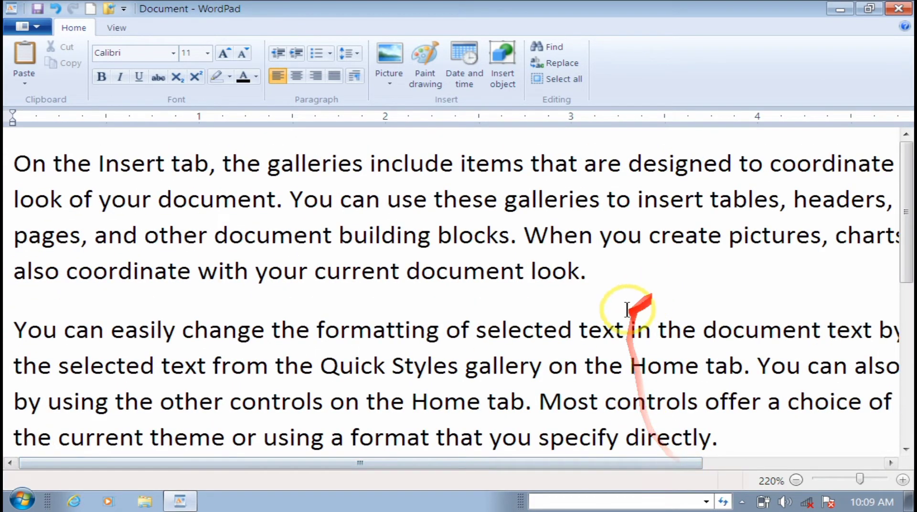
- Reset the document zoom to 100%
click(128, 24)
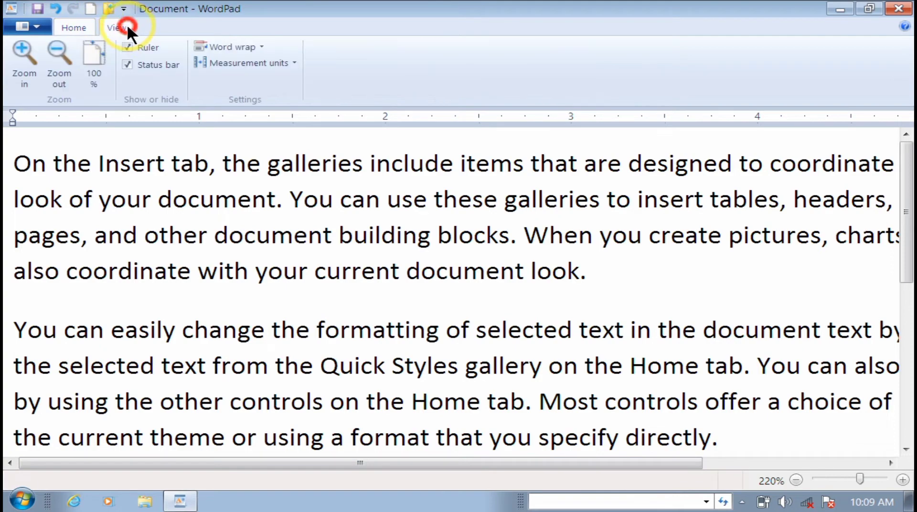
click(92, 56)
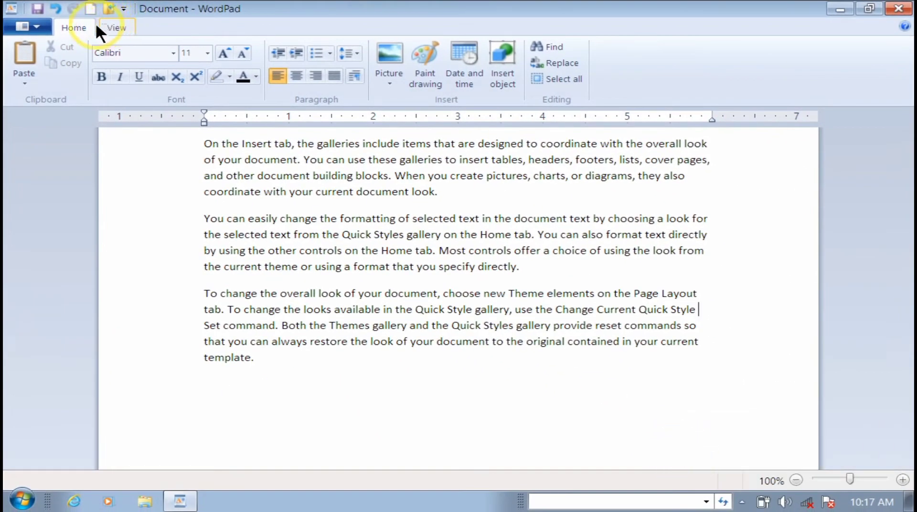
click(37, 29)
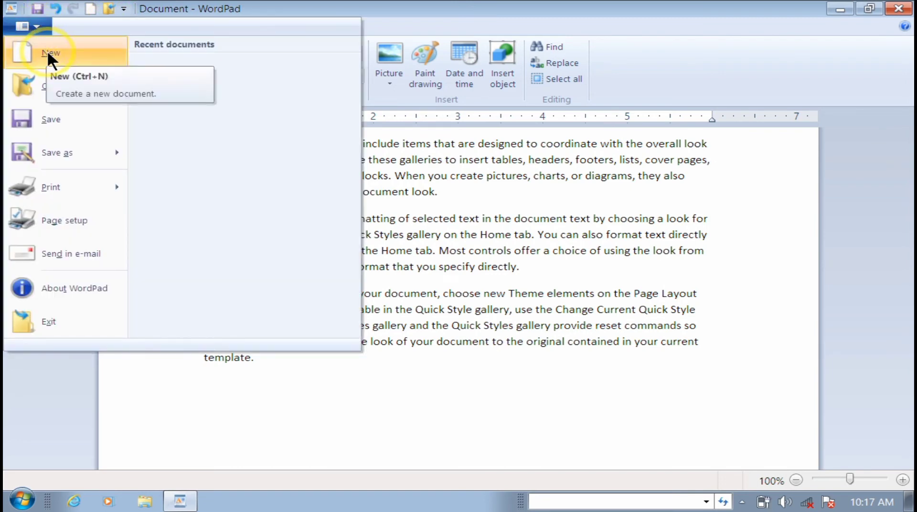
click(123, 9)
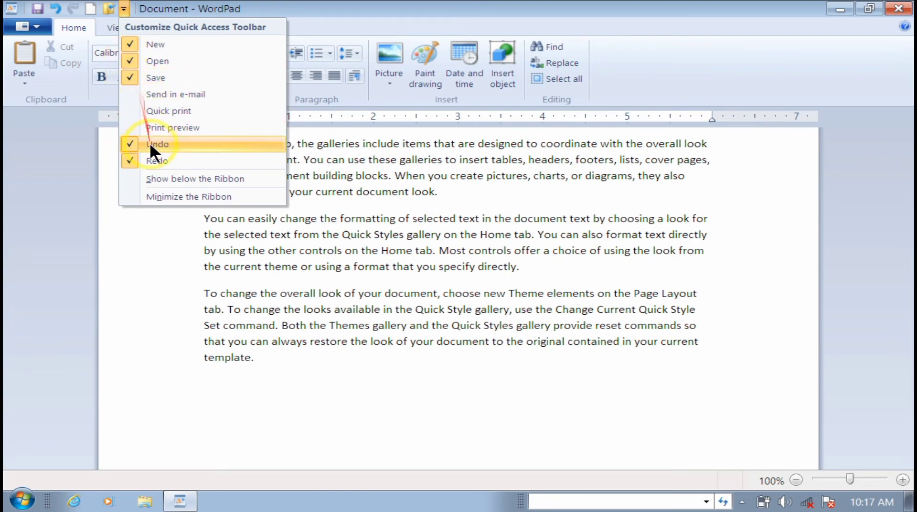
click(131, 177)
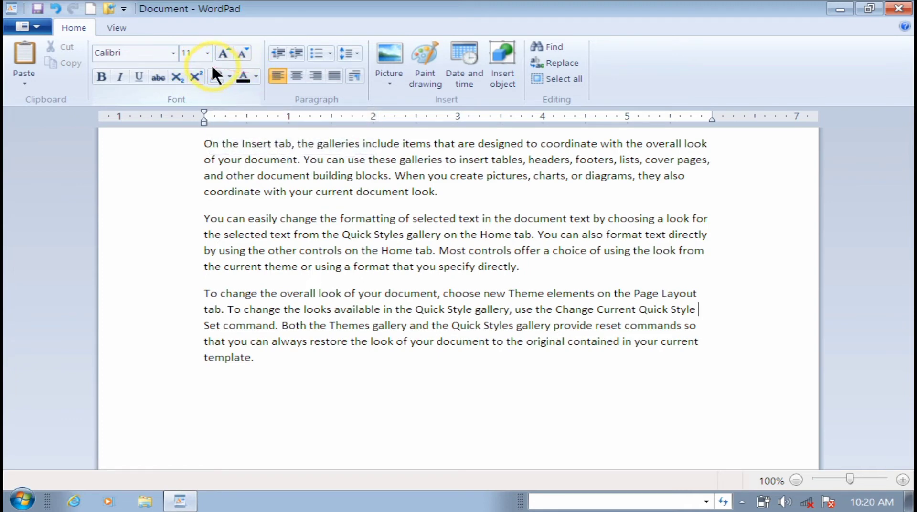
- Minimize the ribbon and restore it to its full height
right_click(167, 24)
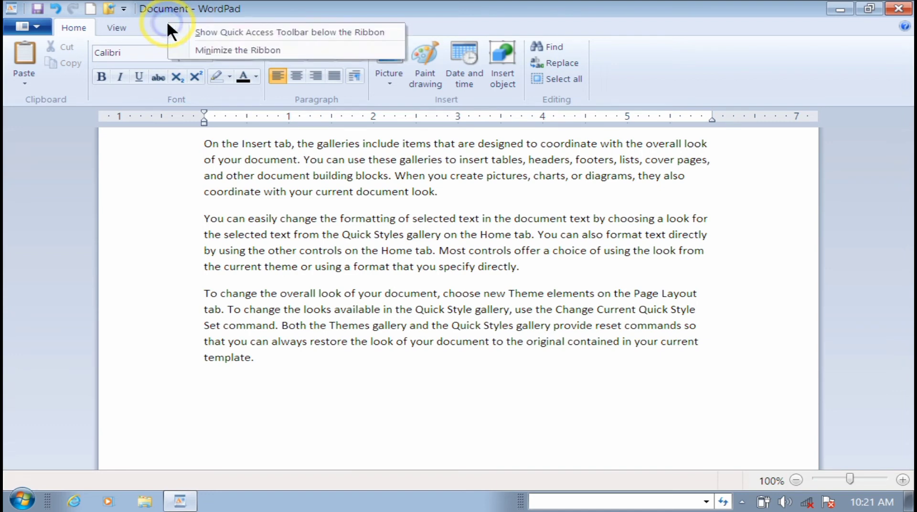
click(180, 49)
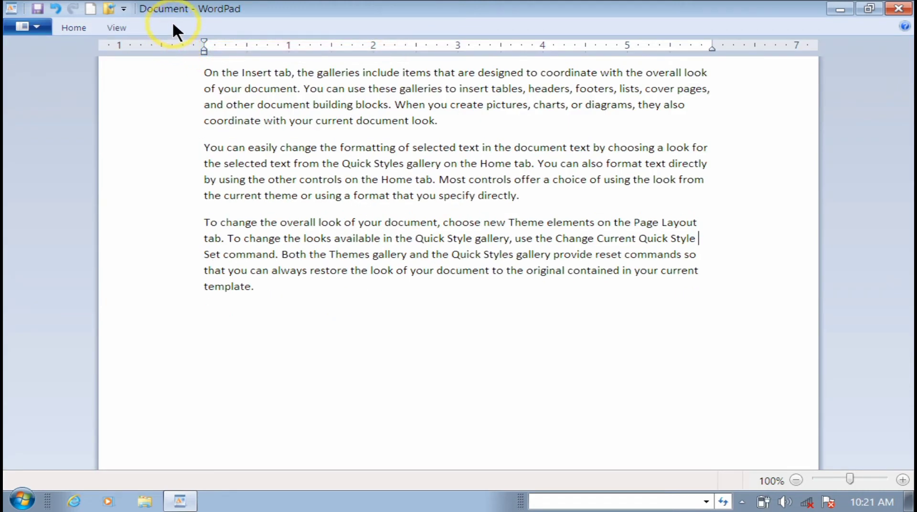
right_click(173, 24)
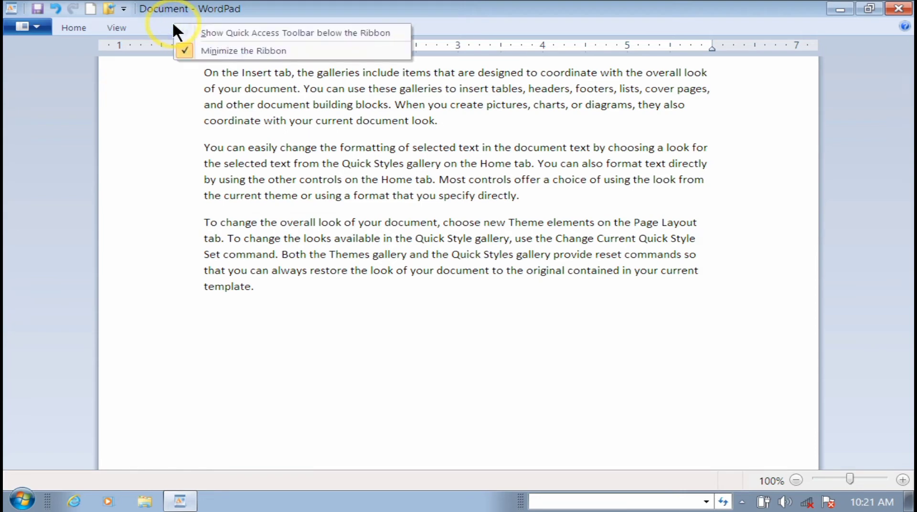
click(182, 49)
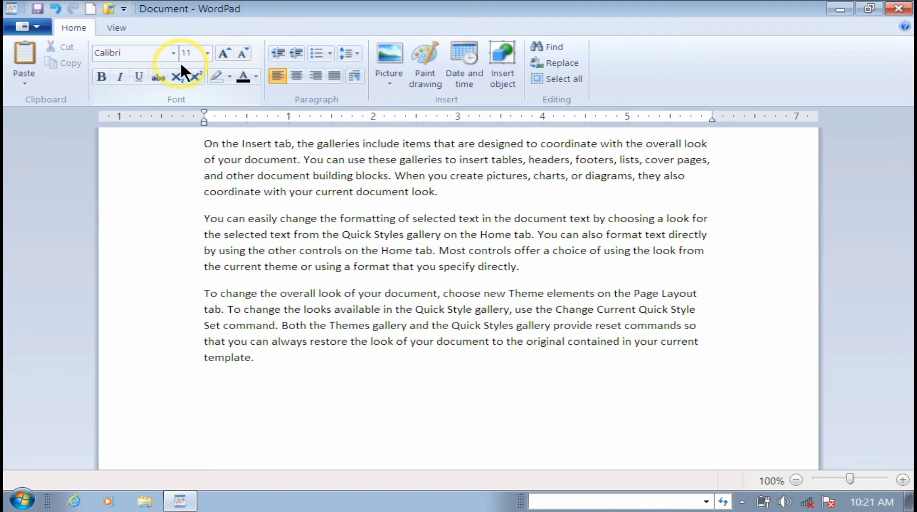
- Collapse and expand the ribbon several times in a row, leaving it expanded
key(ctrl+F1)
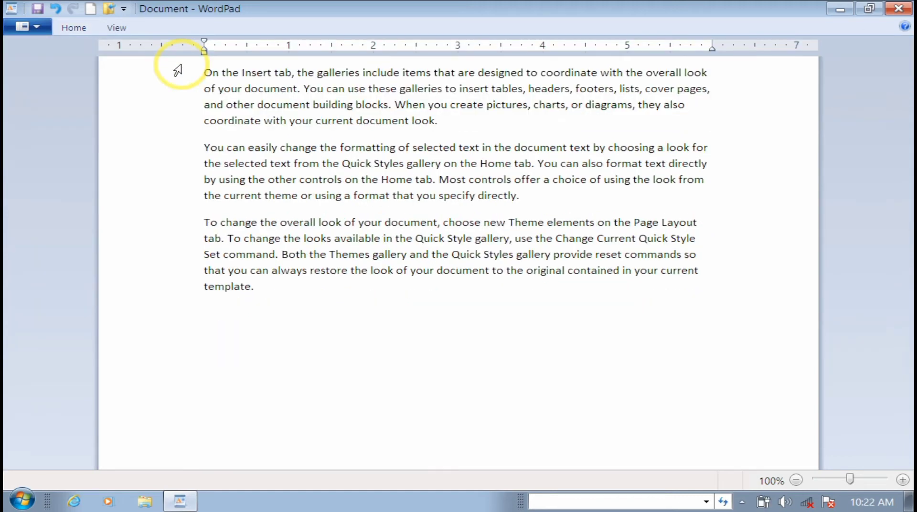
key(ctrl+F1)
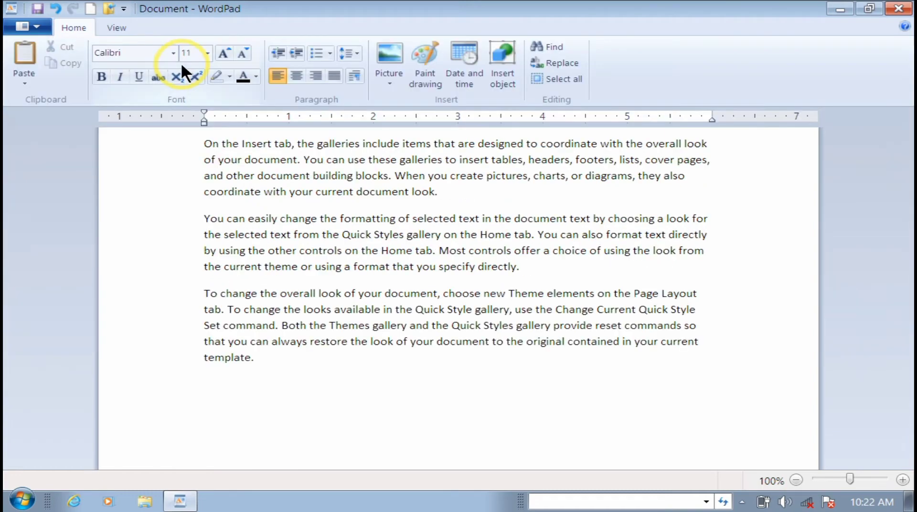
key(ctrl+F1)
key(ctrl+F1)
key(ctrl+F1)
key(ctrl+F1)
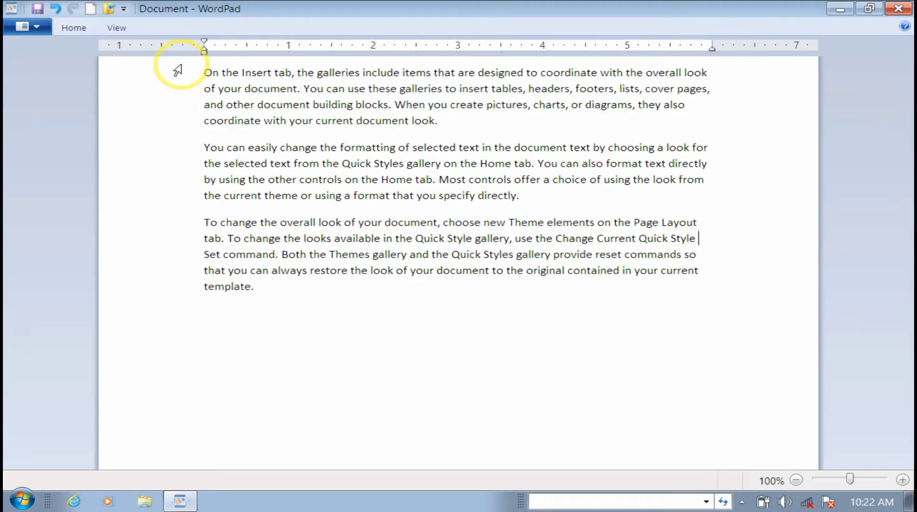
key(ctrl+F1)
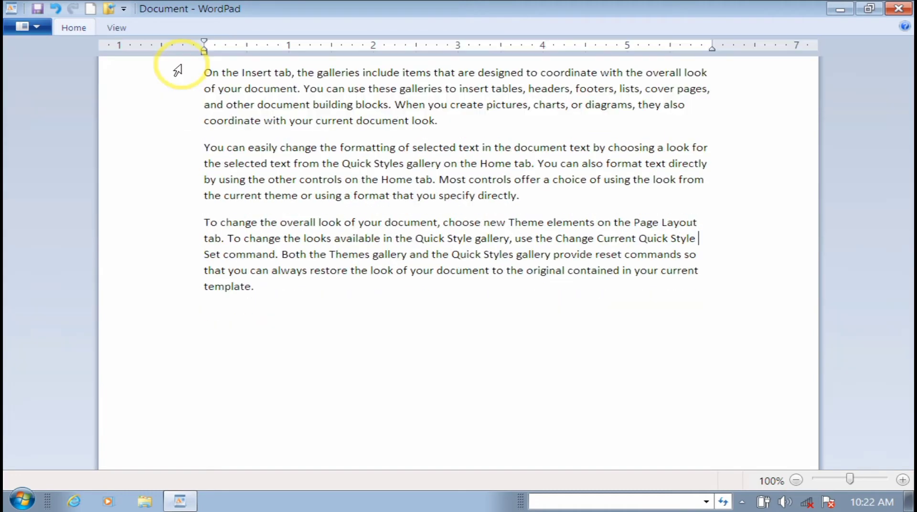
key(ctrl+F1)
click(164, 71)
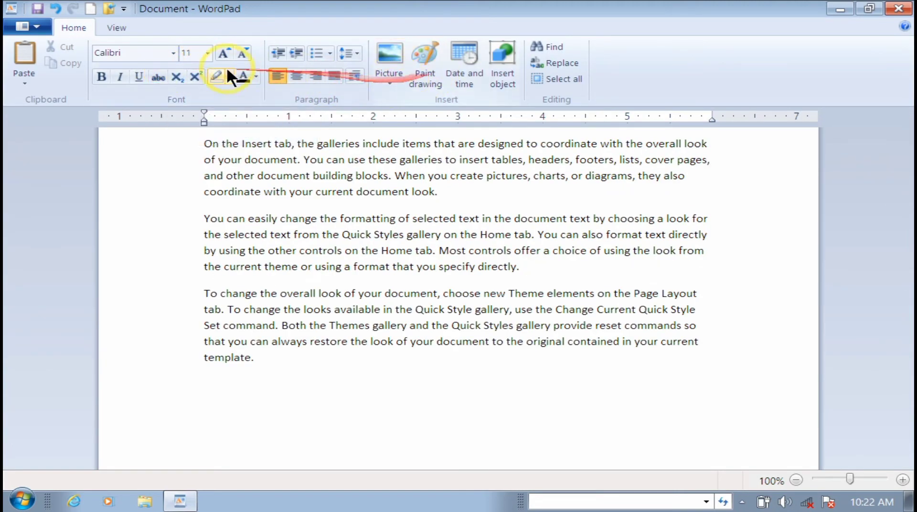
- Set the document's paper size to A4 in the page setup and apply it
click(40, 28)
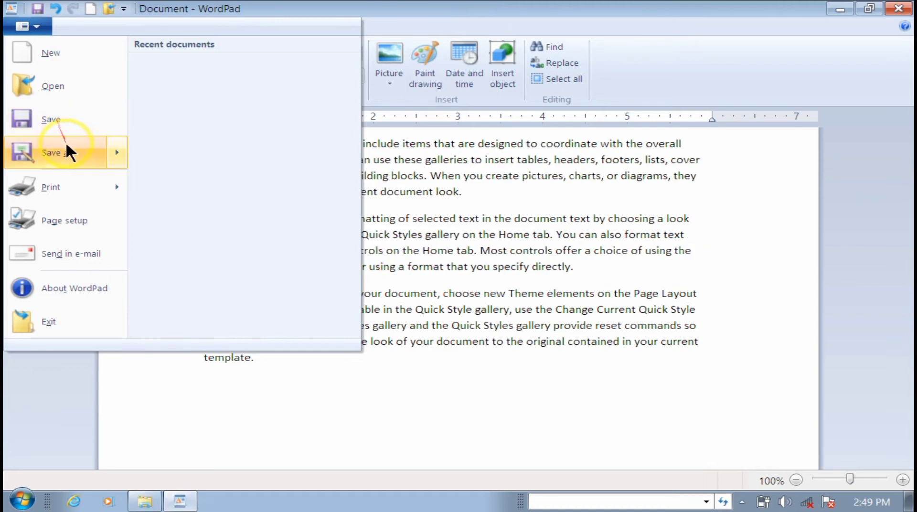
mouse_move(65, 152)
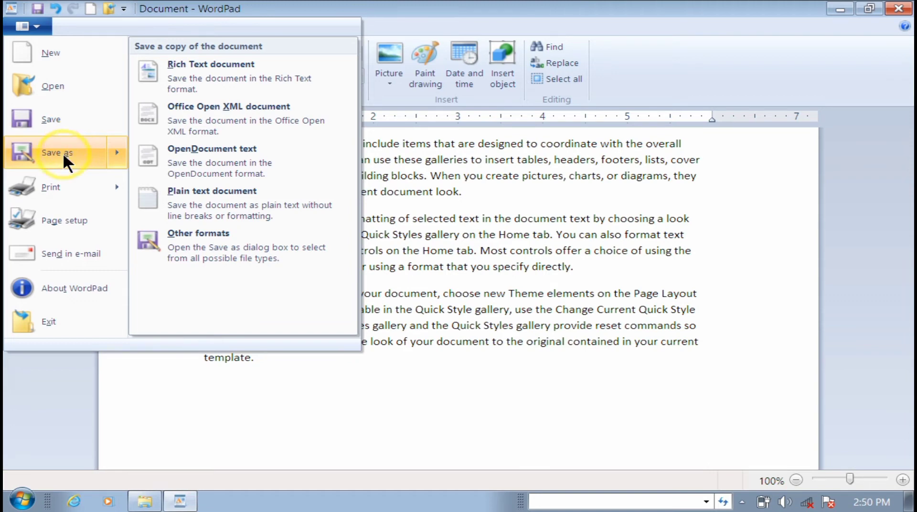
mouse_move(66, 191)
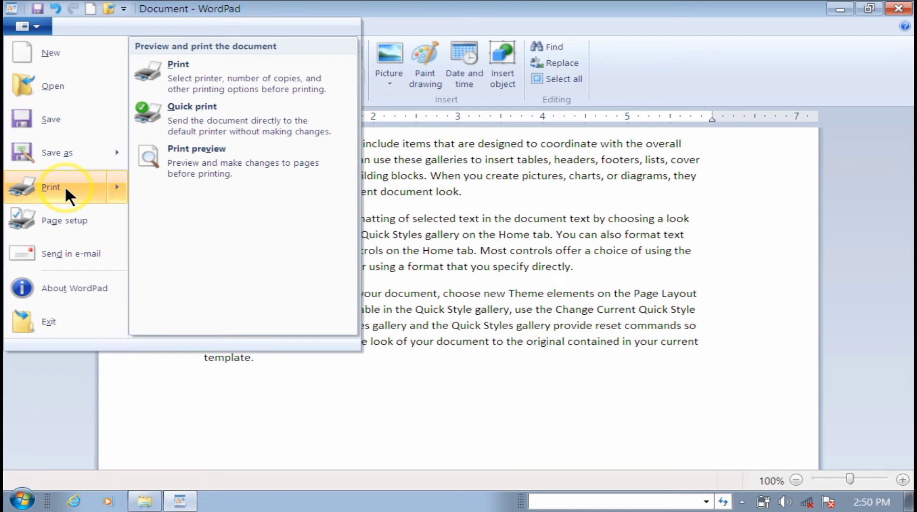
click(66, 217)
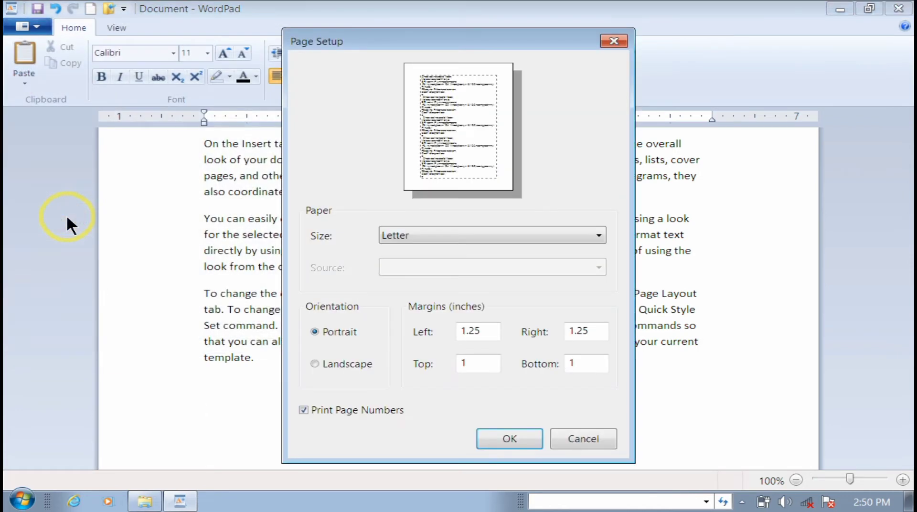
click(533, 233)
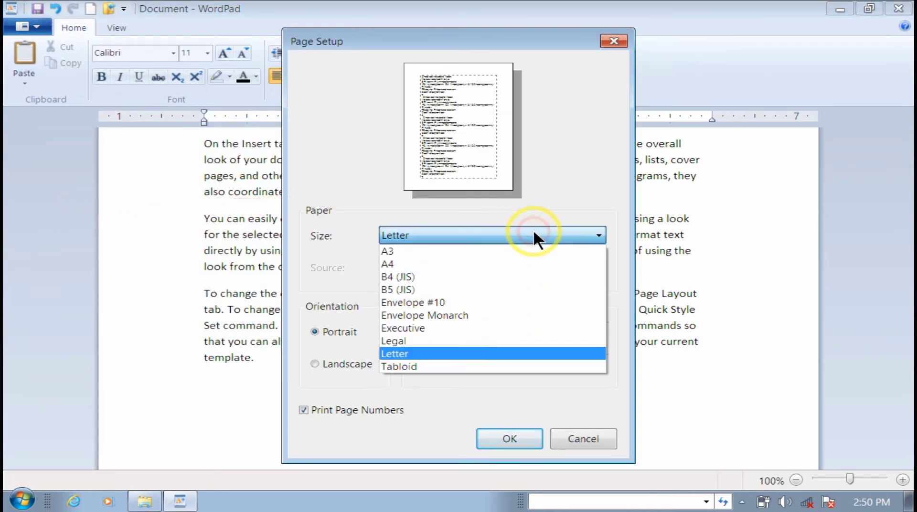
click(432, 263)
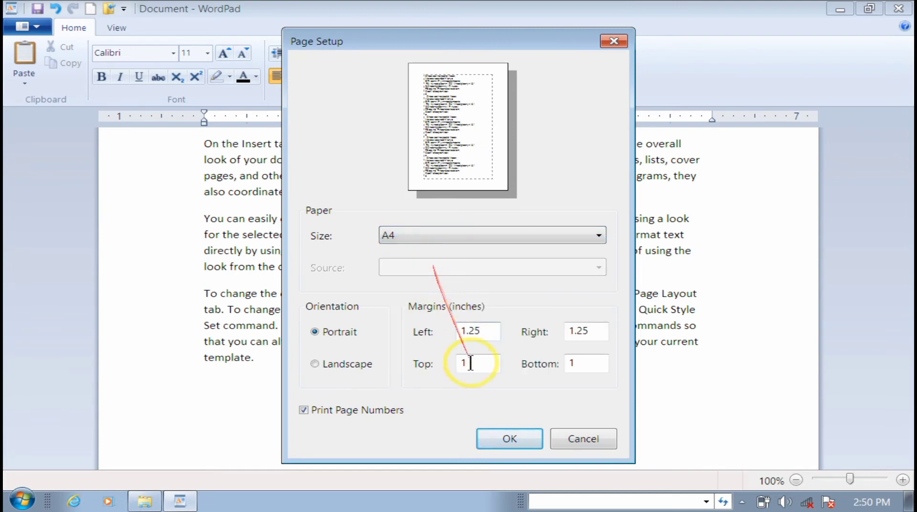
click(511, 436)
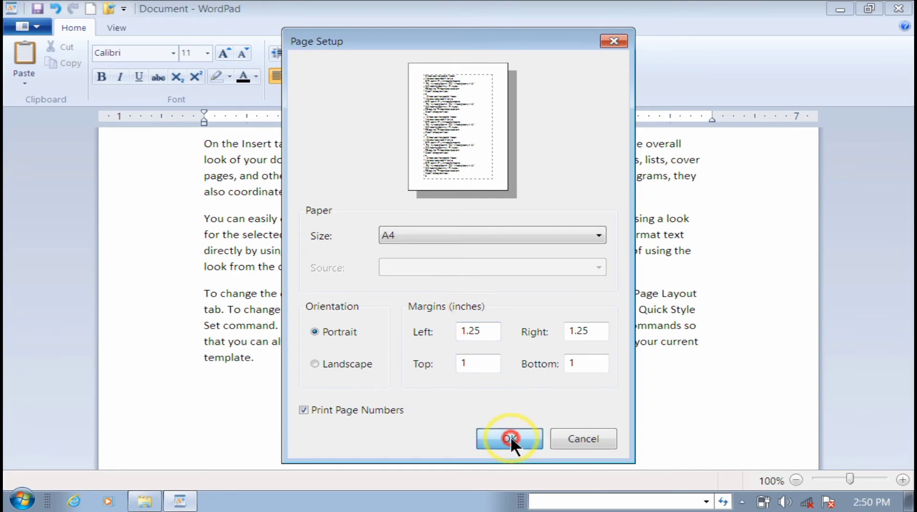
- View the About WordPad version and licence information and close it
click(39, 24)
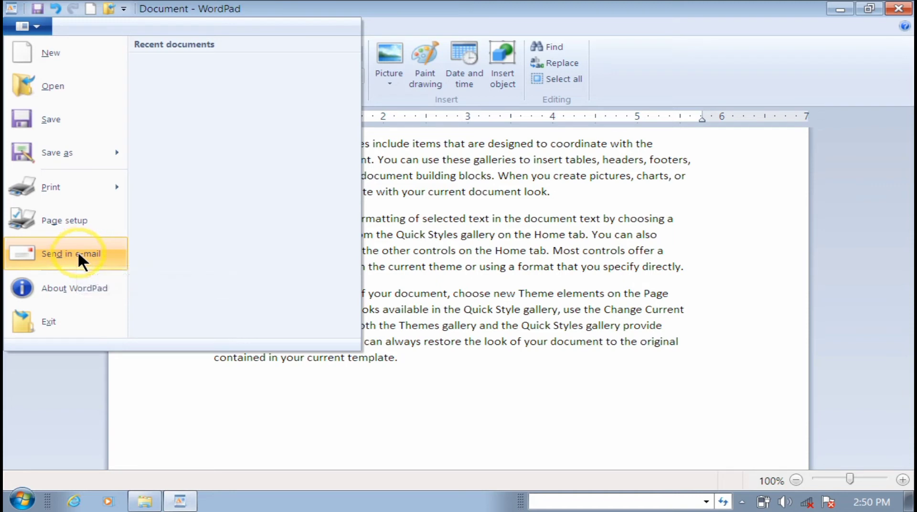
click(77, 279)
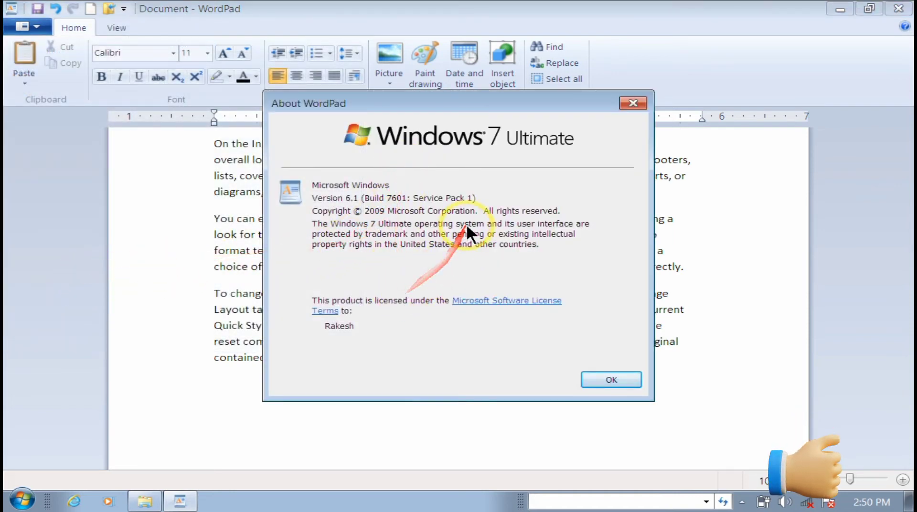
click(603, 379)
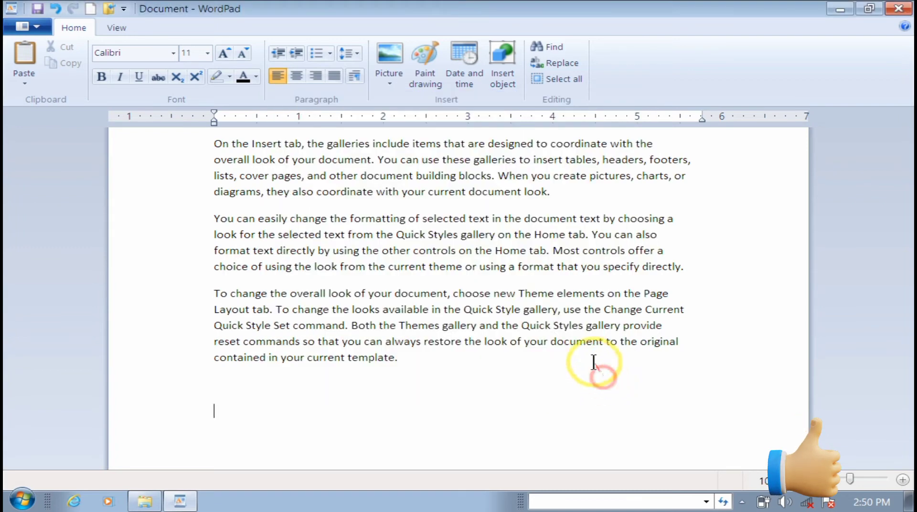
click(34, 23)
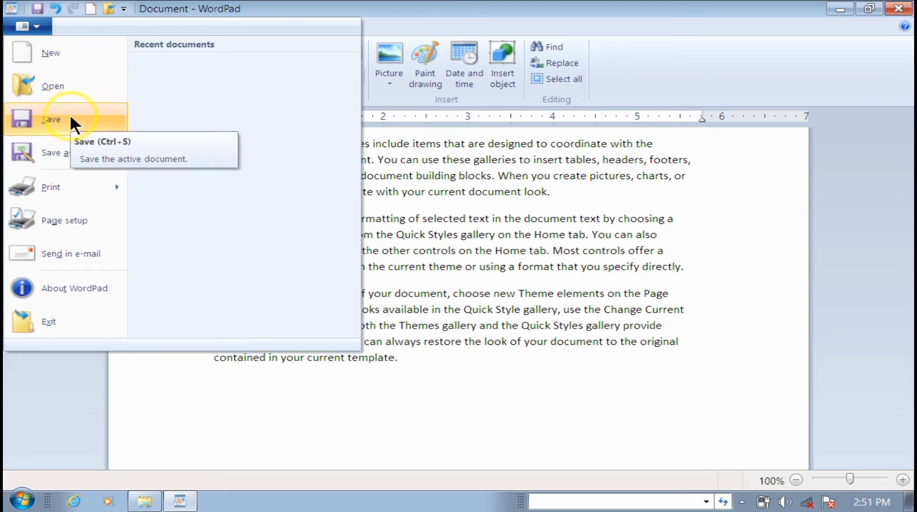
mouse_move(73, 188)
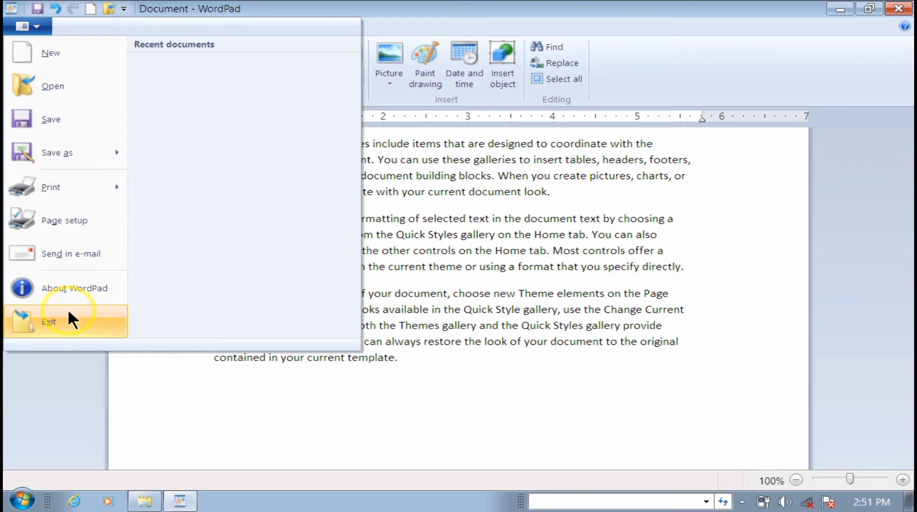
- Cut the line "command. Both the Themes gallery and the Quick Styles gallery" from the last paragraph and paste it on a new line at the document's end
click(77, 33)
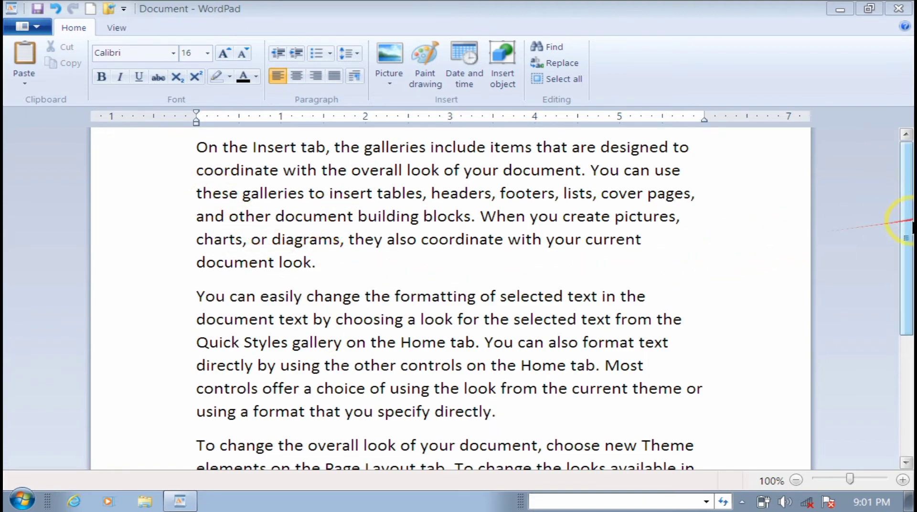
drag(906, 221, 902, 368)
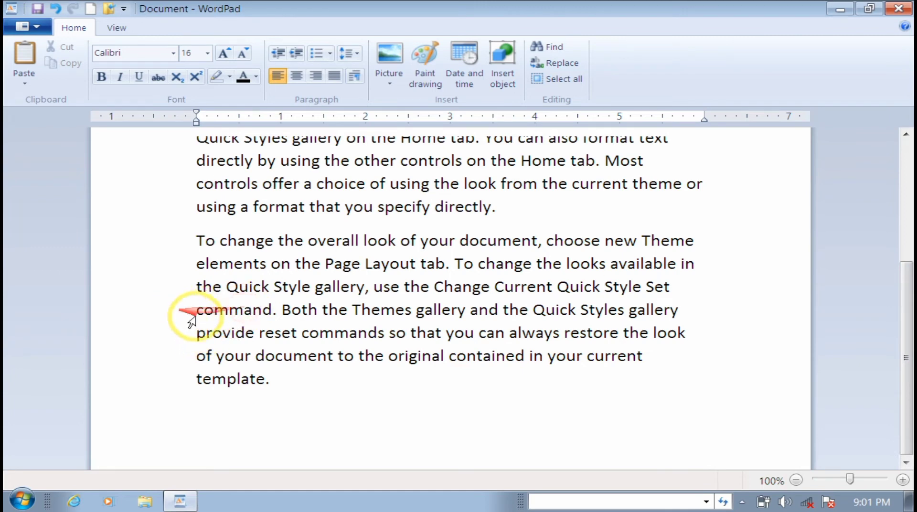
drag(195, 310, 684, 309)
key(ctrl+c)
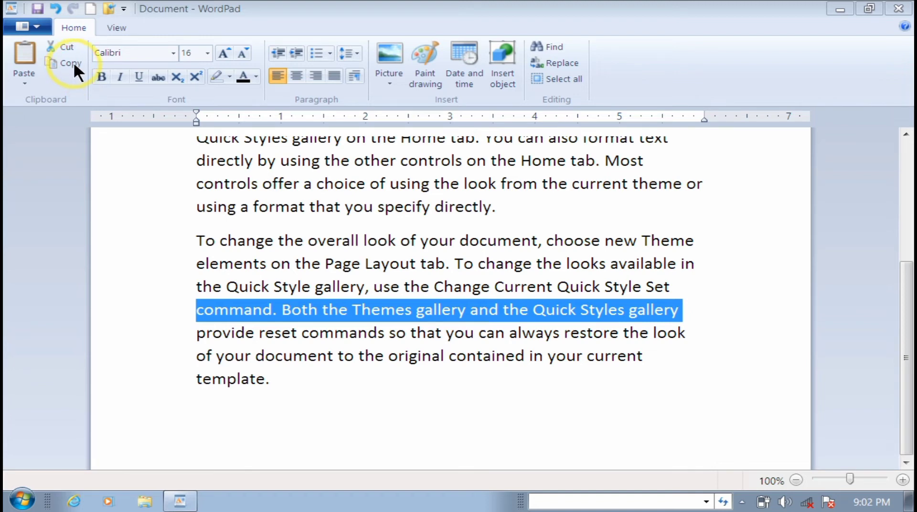
click(65, 45)
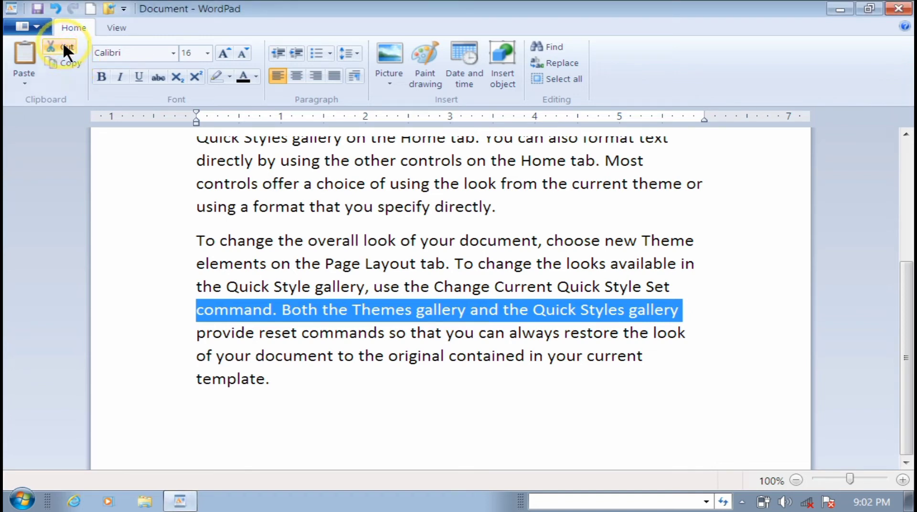
click(63, 46)
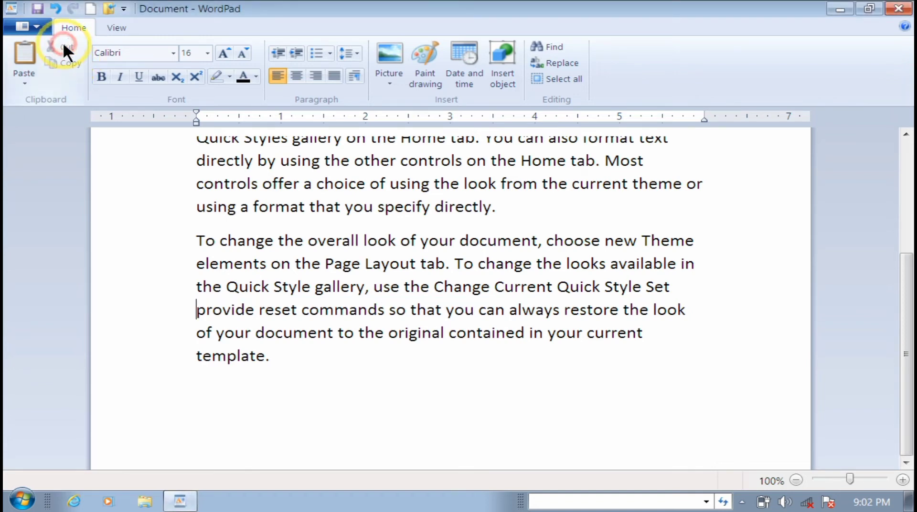
click(280, 355)
key(Return)
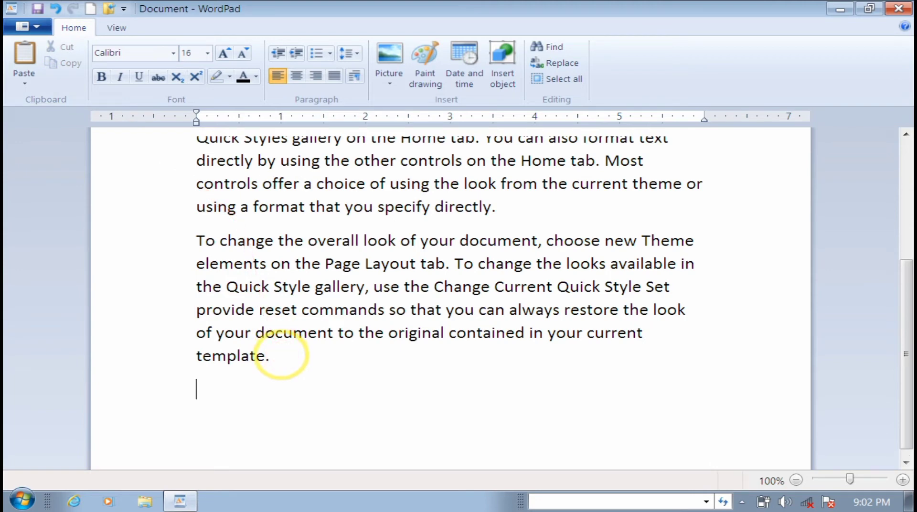
click(28, 56)
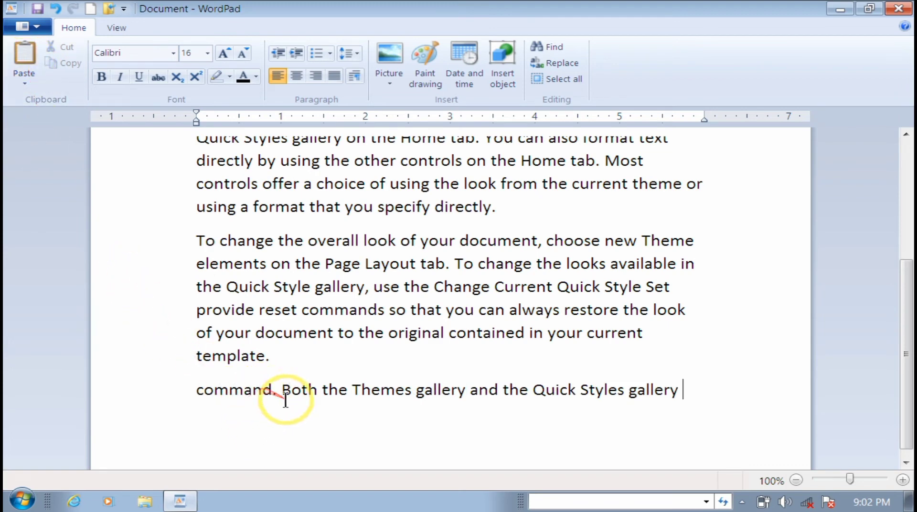
- Copy the line "command. Both the Themes gallery and the Quick Styles gallery" and paste a duplicate on a new line below it
click(324, 378)
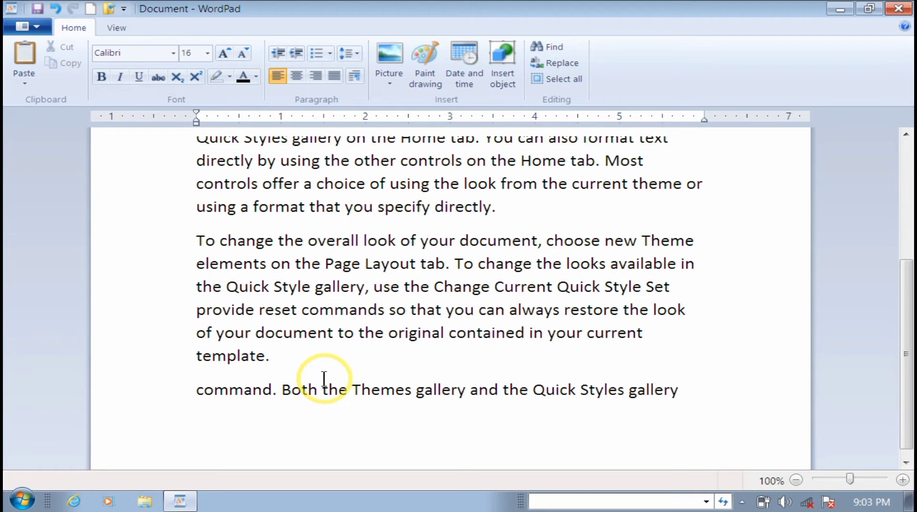
drag(196, 389, 681, 389)
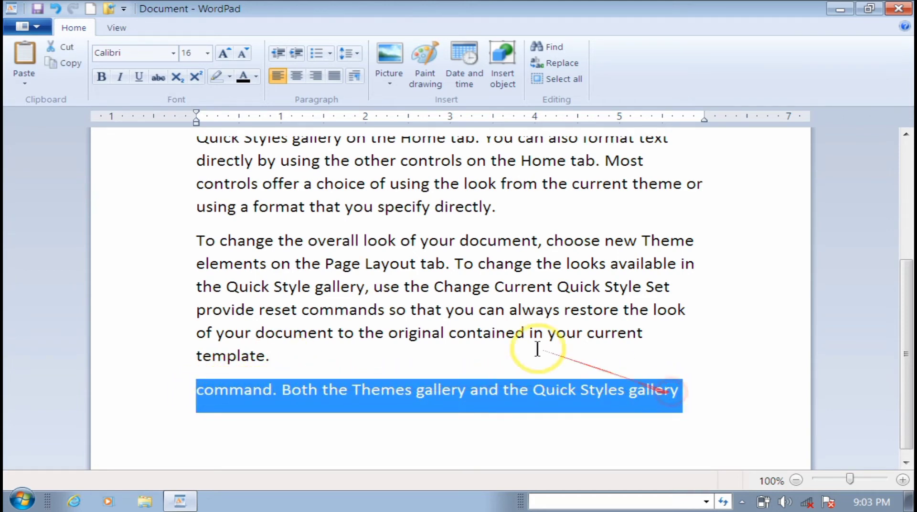
click(65, 61)
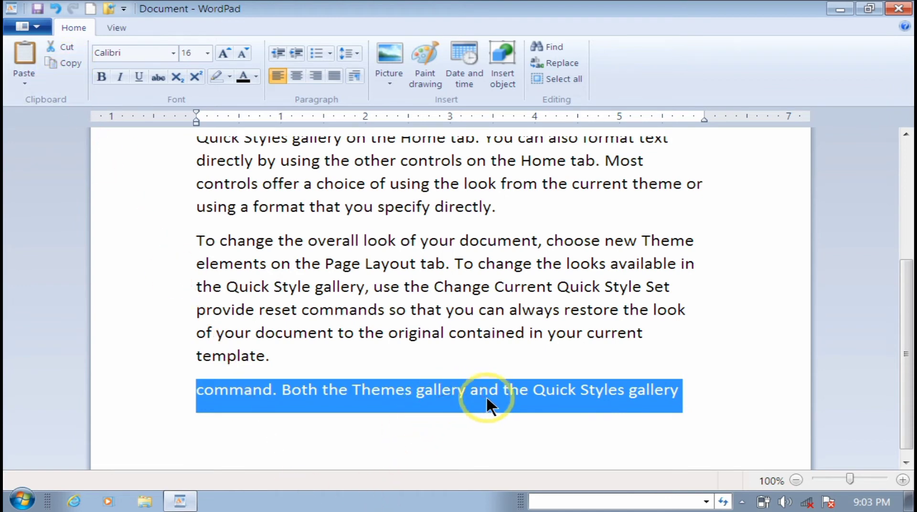
click(692, 402)
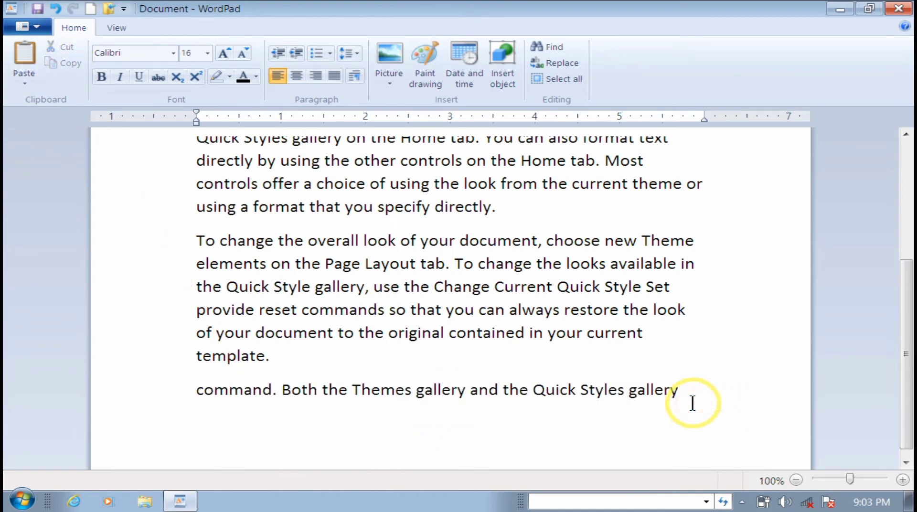
key(Return)
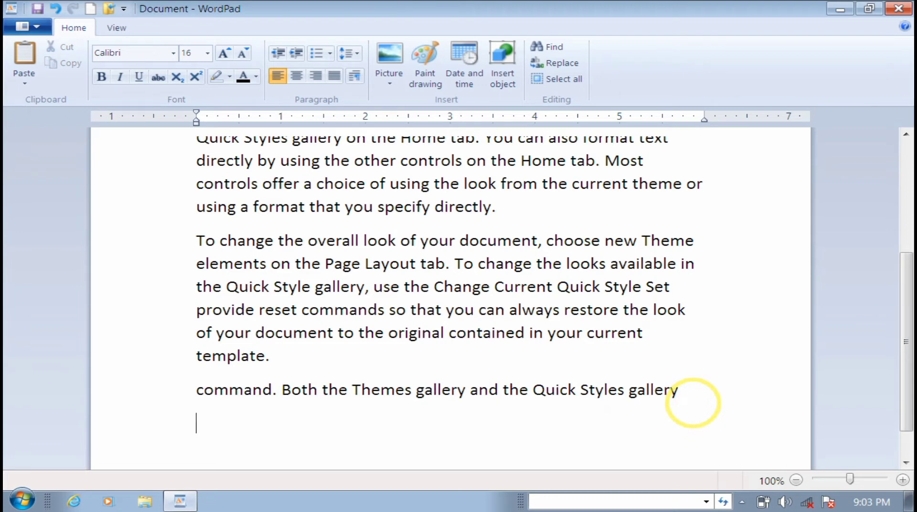
key(ctrl+v)
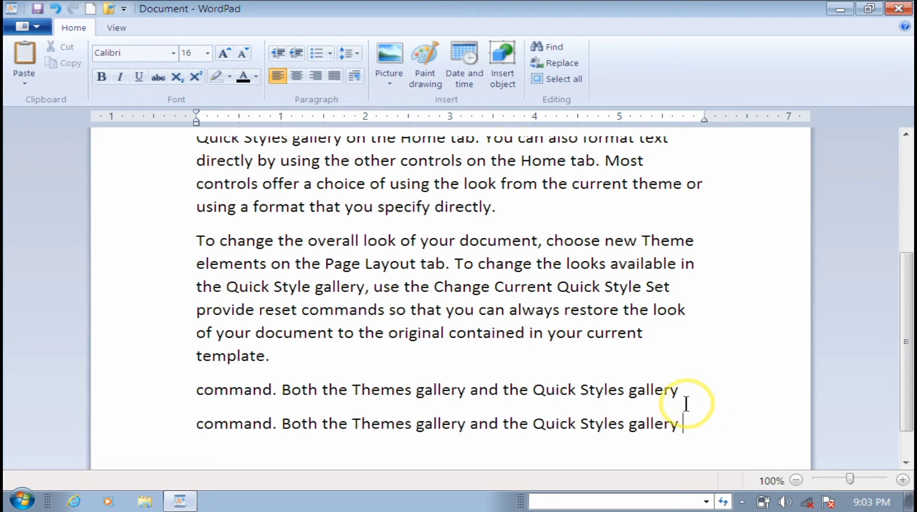
click(511, 442)
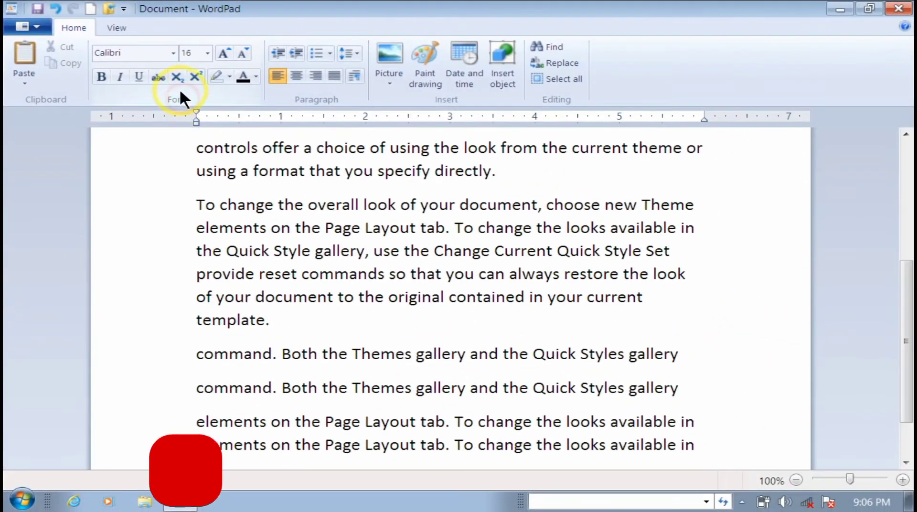
- Browse the available font families from the start of the list and close it without choosing one
click(173, 54)
click(173, 53)
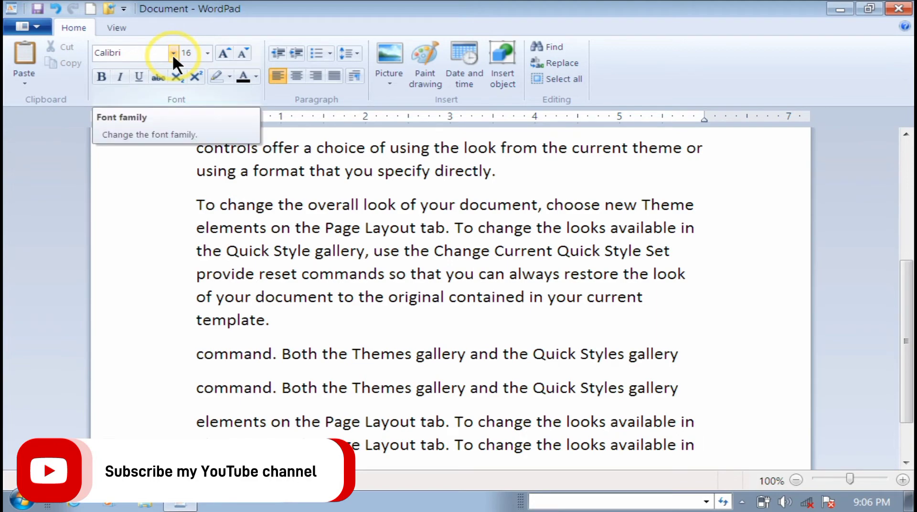
click(173, 53)
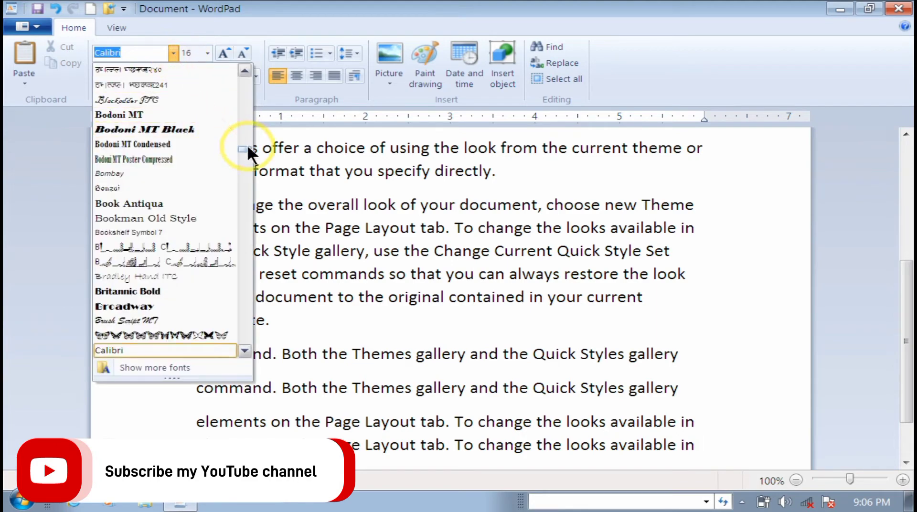
drag(247, 144, 245, 74)
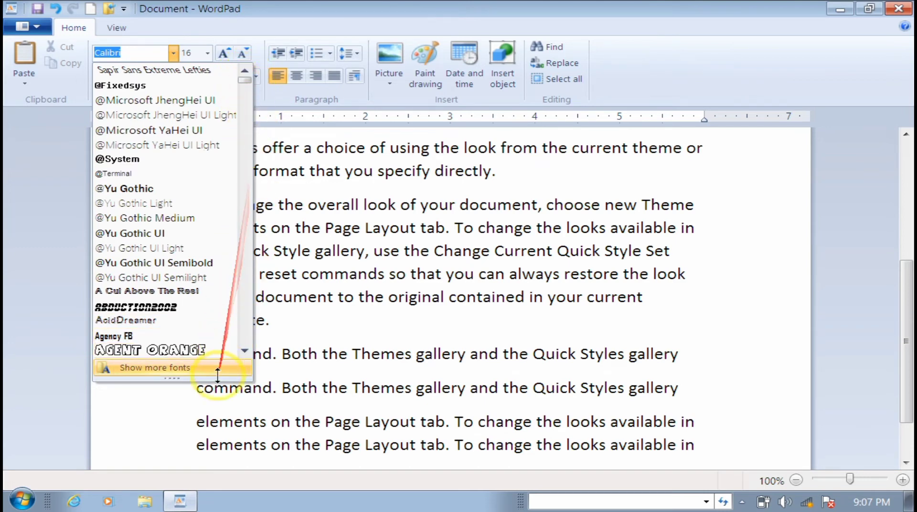
click(193, 445)
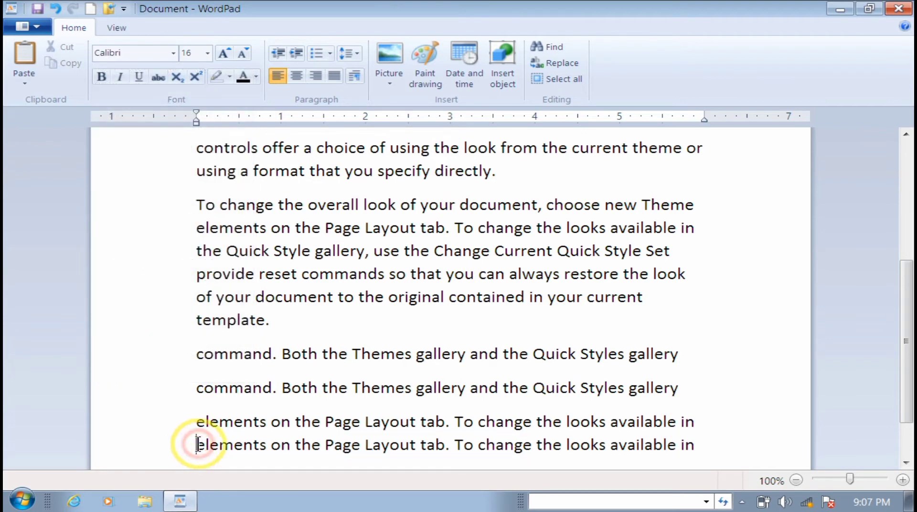
- Preview a series of fonts on the two final lines beginning "elements on the Page Layout tab" and set them in JI-Gabled
double_click(196, 445)
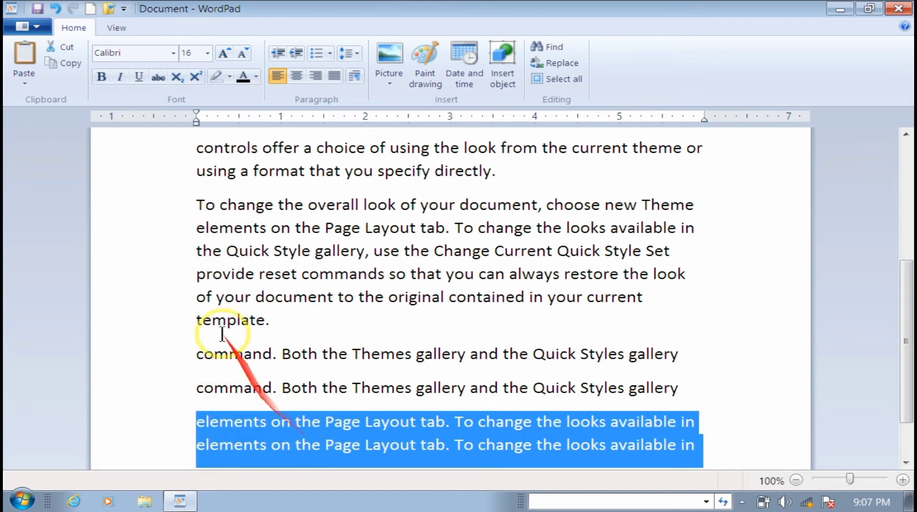
click(173, 53)
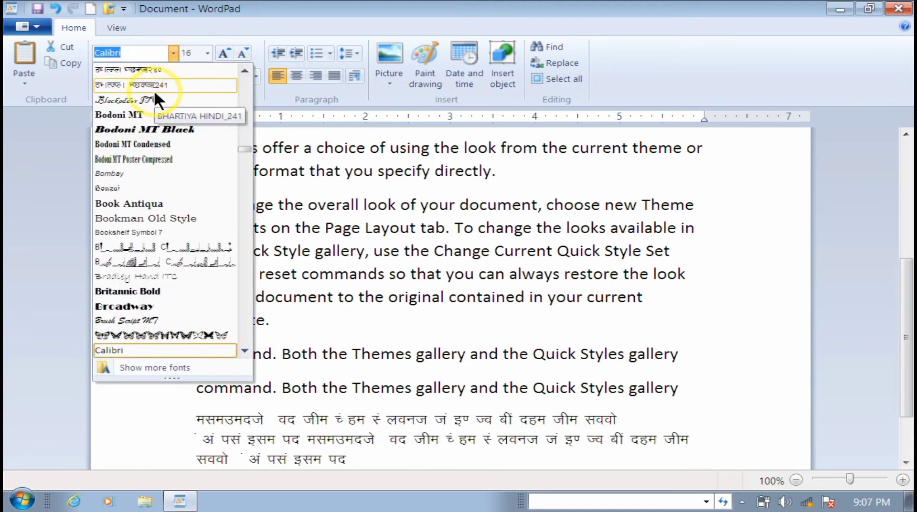
key(Down)
key(Down)
key(Down)
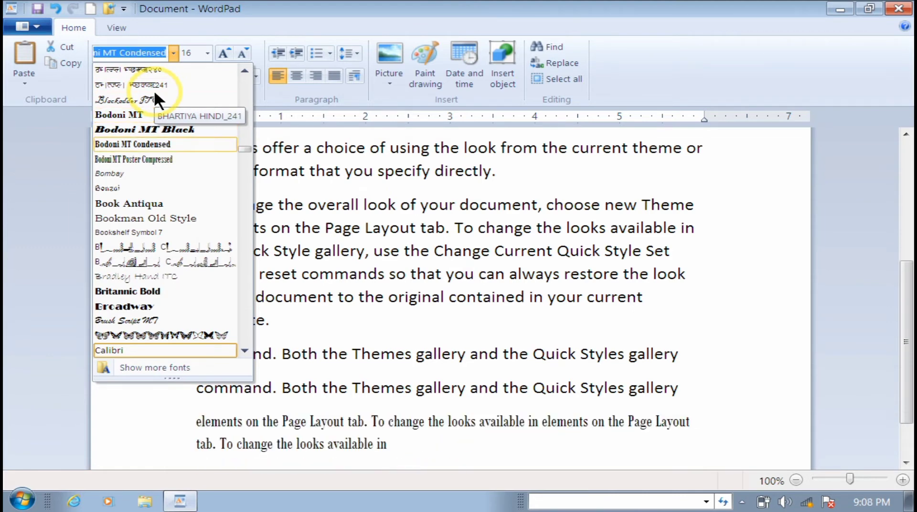
key(Down)
key(Down)
key(Down)
key(Down)
key(Down)
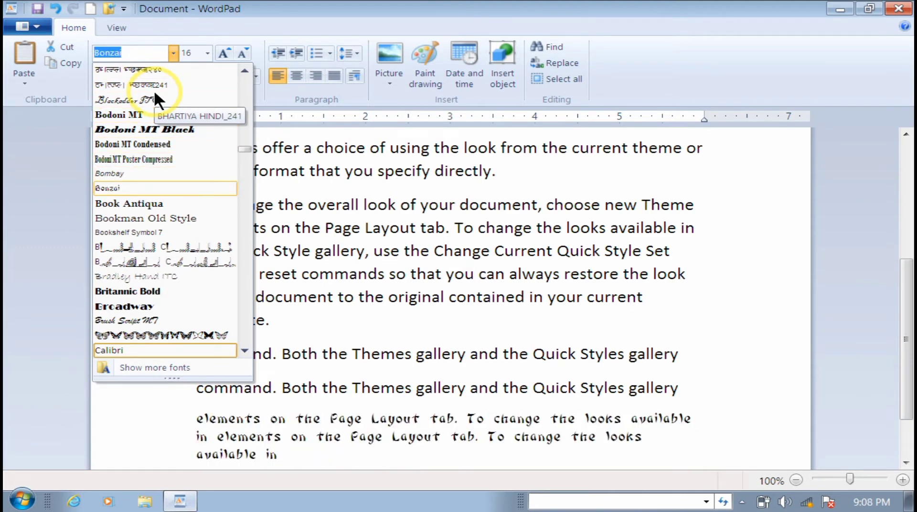
key(Down)
key(Down)
key(Down)
key(Down)
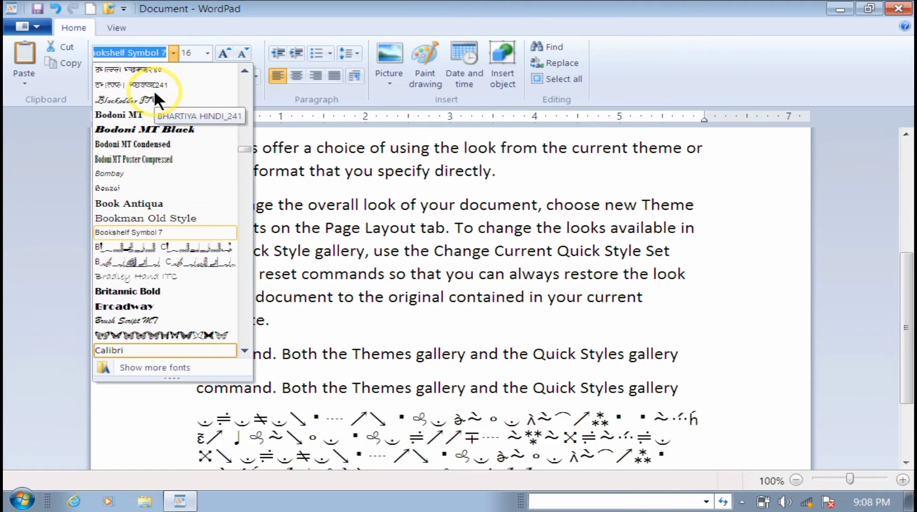
key(Down)
key(Down)
key(Down)
key(Down)
key(Down)
key(Down)
key(Down)
key(Down)
key(Down)
key(Down)
key(Down)
key(Down)
key(Down)
key(Down)
key(Down)
key(Down)
key(Down)
key(Down)
key(Down)
key(Down)
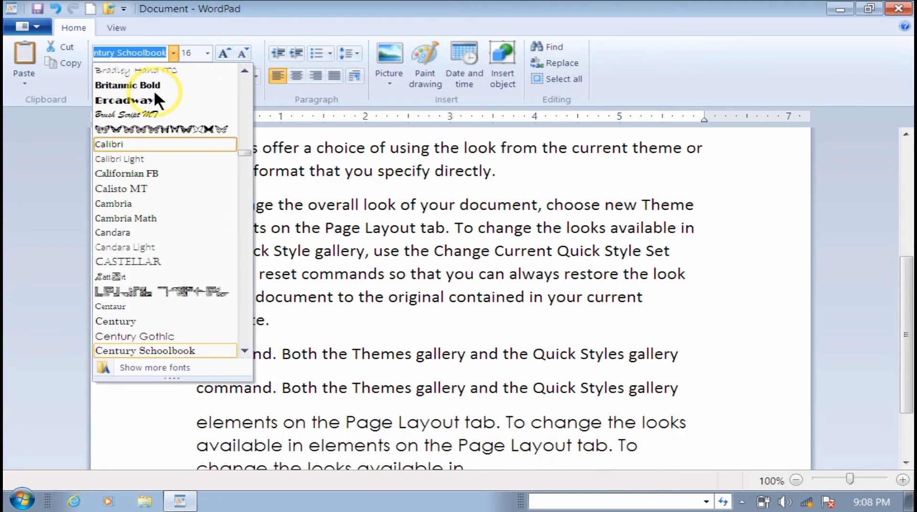
key(Down)
key(Down)
key(Down)
key(Down)
key(Down)
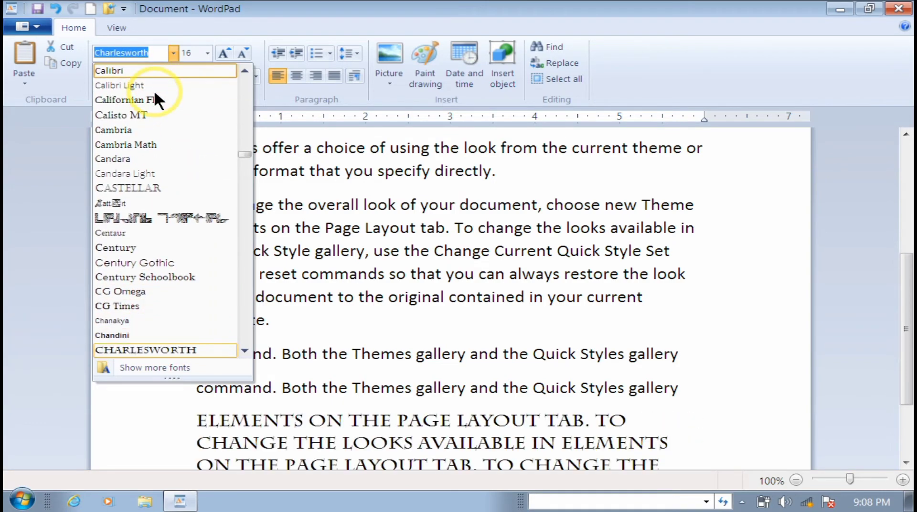
key(Down)
key(Down)
key(Down)
key(Down)
key(Down)
key(Down)
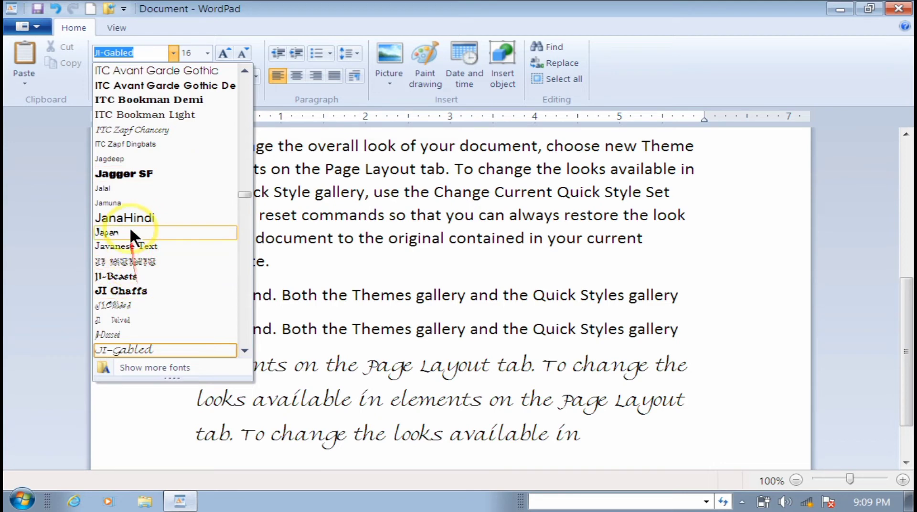
- Choose the Kruti Dev 010 font for new text at the document's end and change it to Kruti Dev 011
text(Kr)
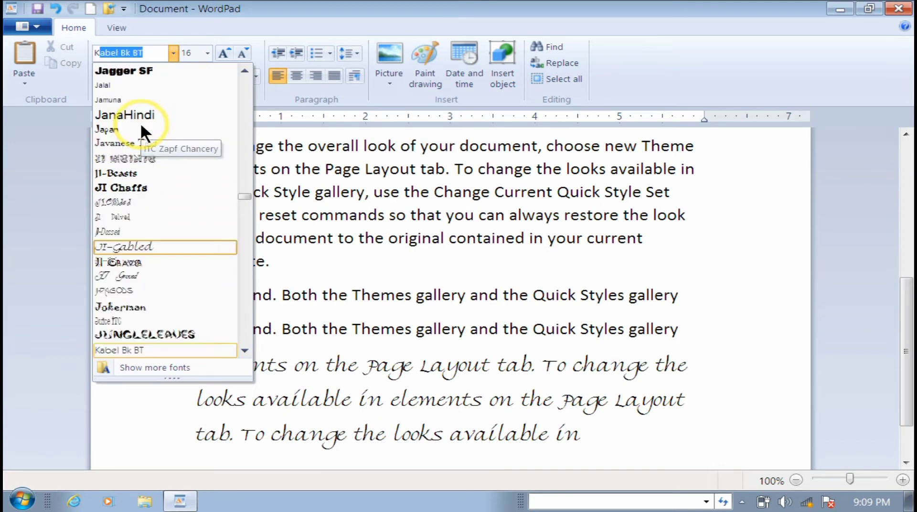
text(uti Dev 010)
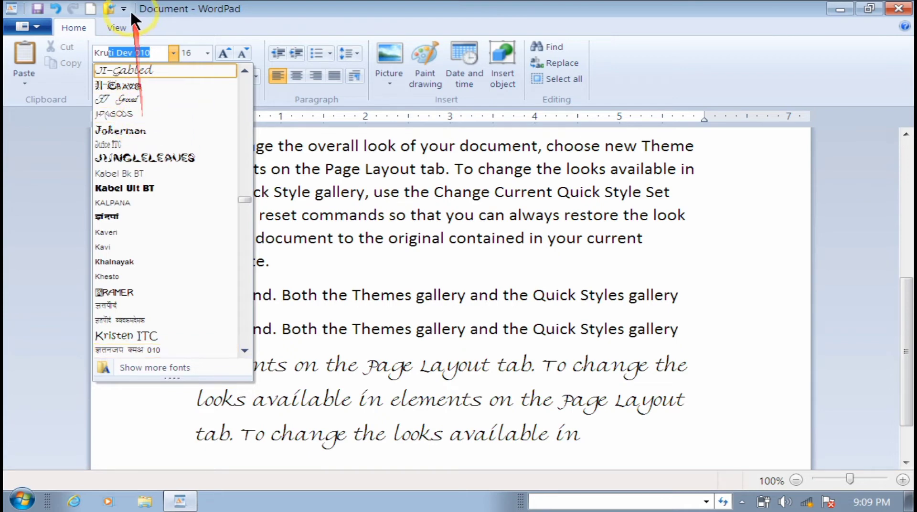
key(Return)
click(153, 53)
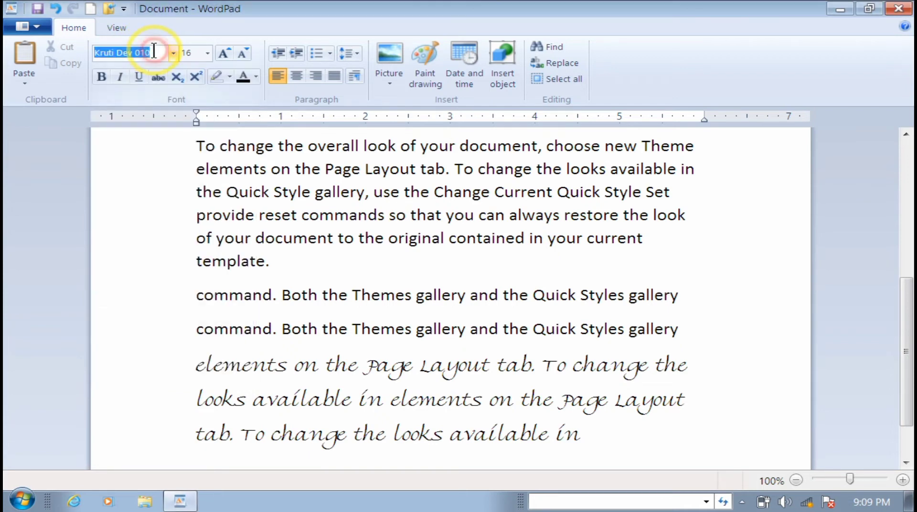
click(154, 52)
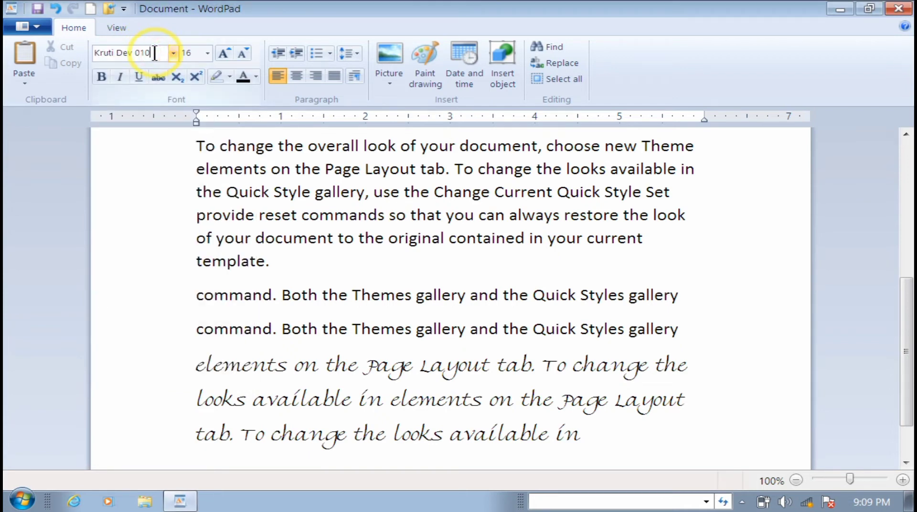
key(BackSpace)
text(1)
key(Return)
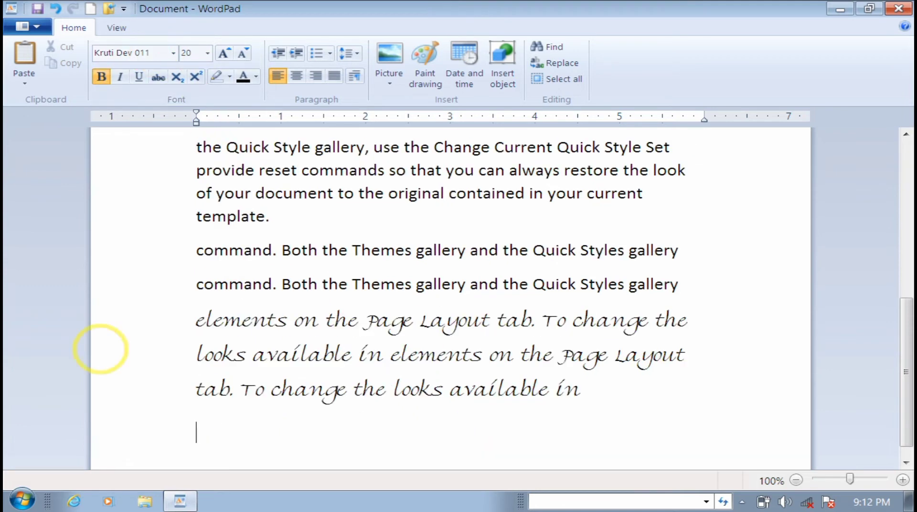
- Enter the Hindi sentence "माउस एक इनपुट डिवाइस है।" in Kruti Dev 011 on the empty last line
text(ekml ,d bui)
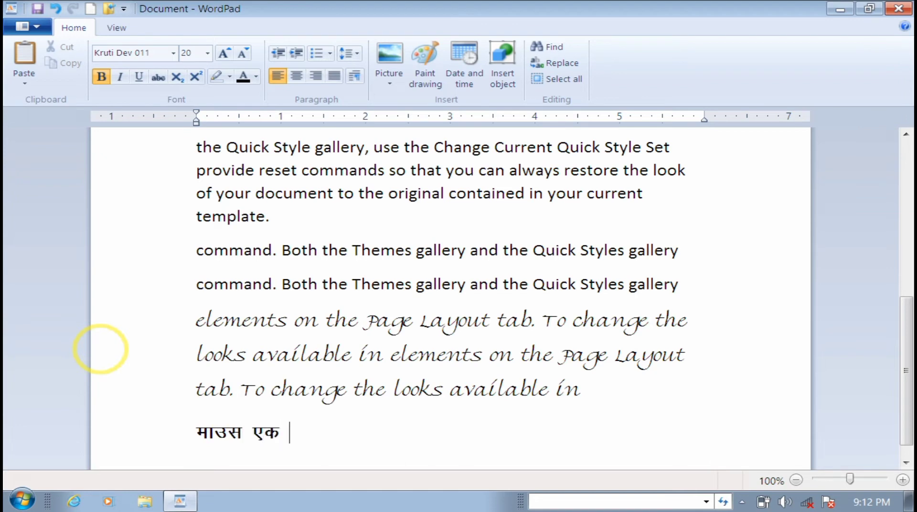
text(qV fMokbl g)
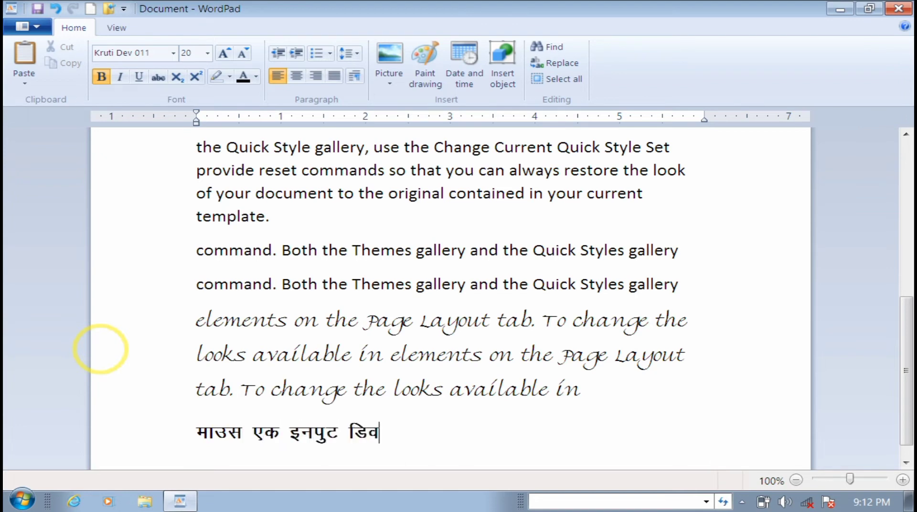
text(SA)
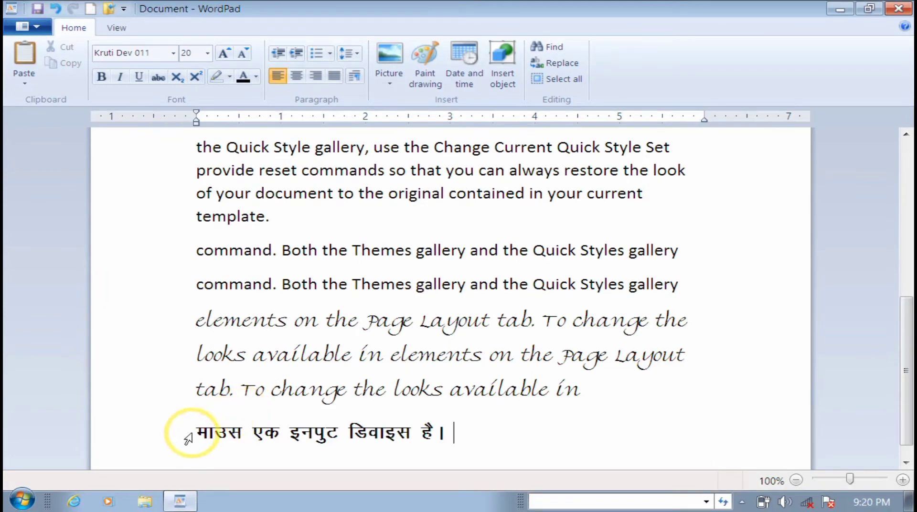
- Set the font size of the Hindi sentence on the last line to 22
drag(197, 432, 417, 428)
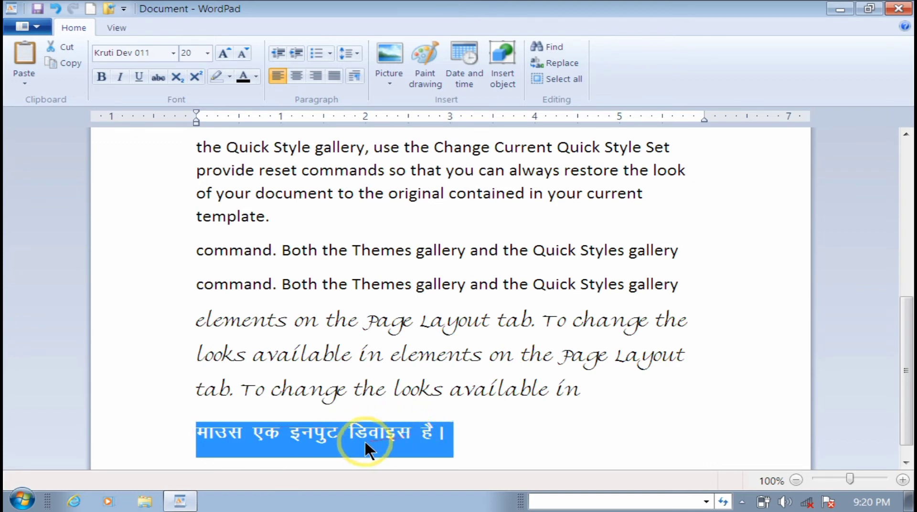
click(208, 54)
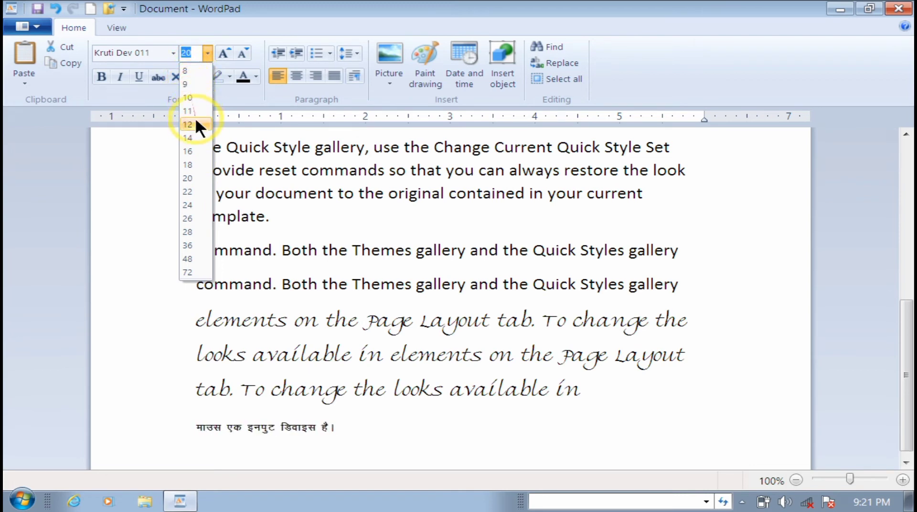
click(199, 191)
click(469, 415)
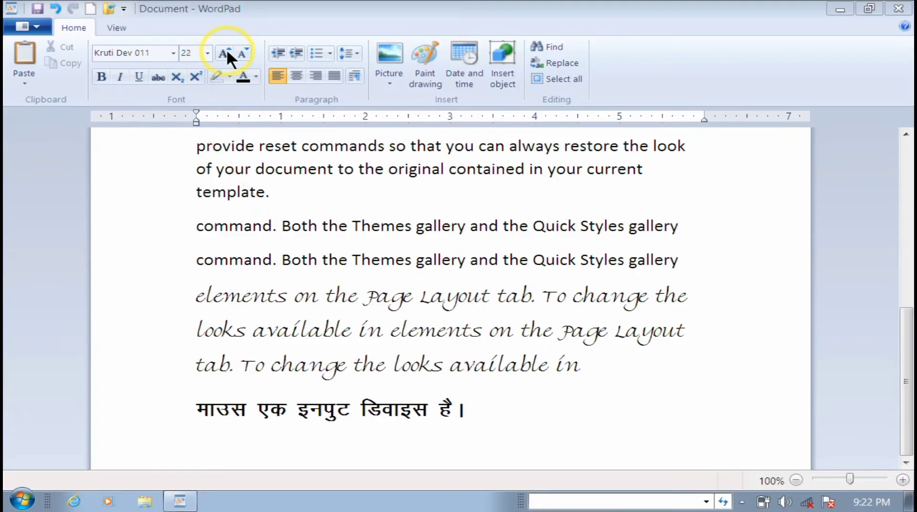
- Grow the font size for new text after the Hindi sentence stepwise up to 100
click(226, 51)
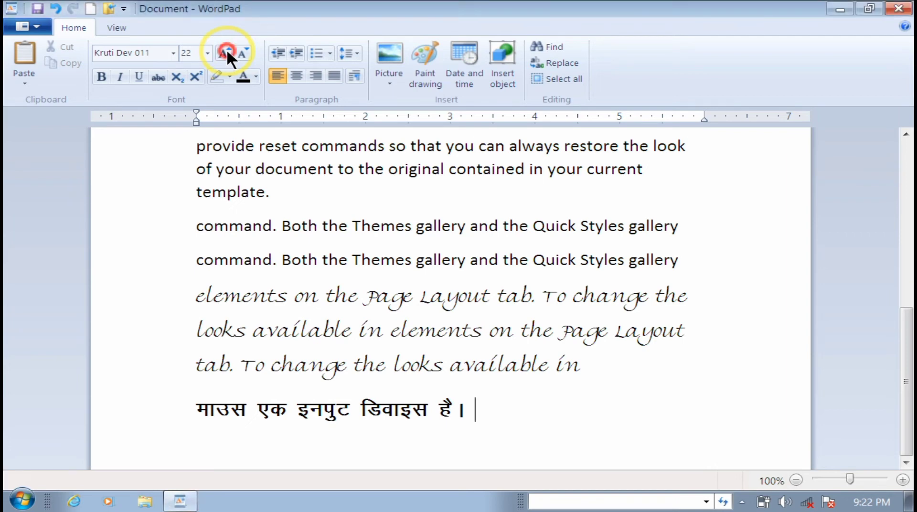
click(226, 52)
click(226, 49)
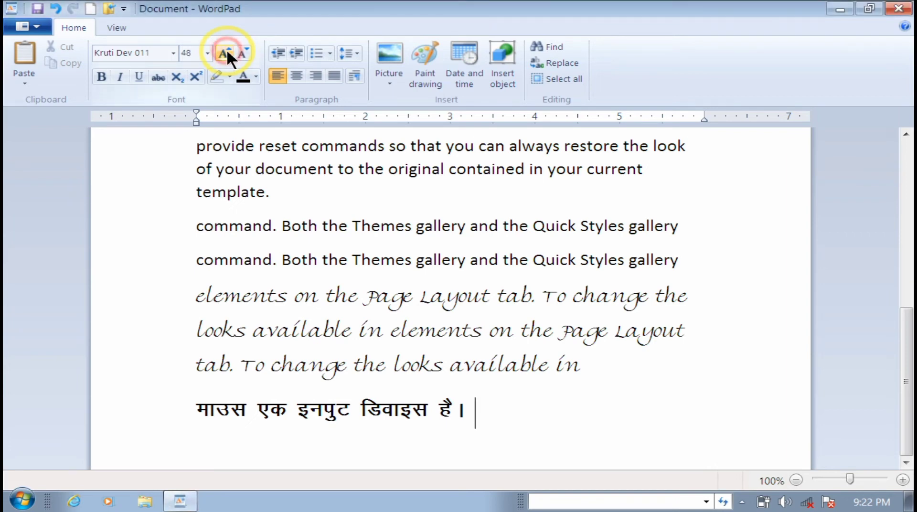
click(226, 48)
click(222, 48)
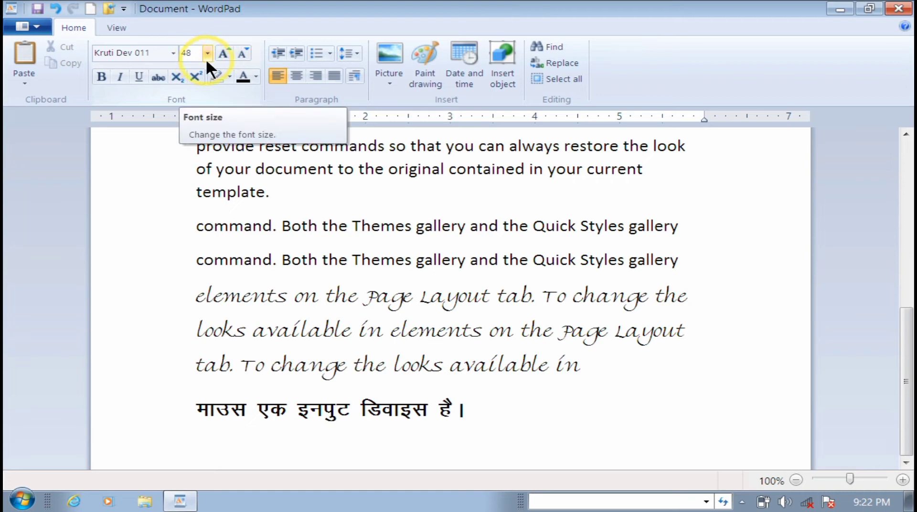
click(218, 53)
click(217, 53)
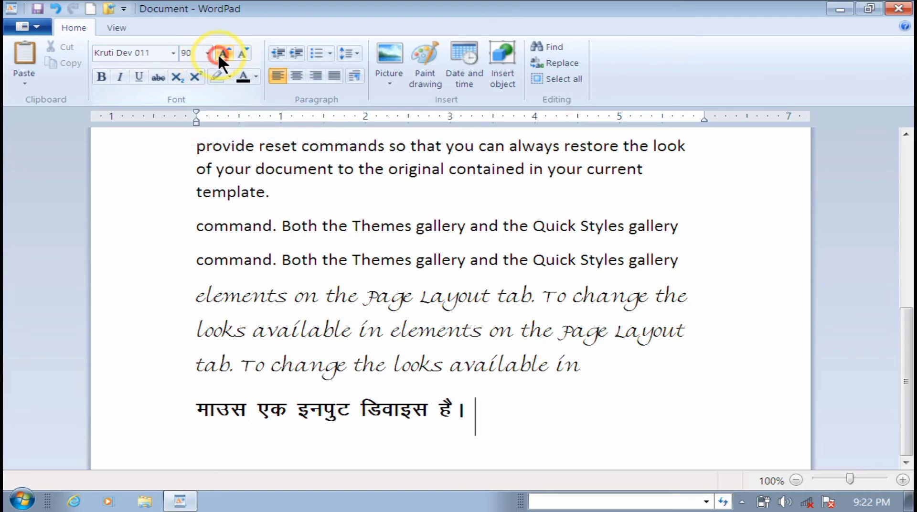
click(218, 53)
click(218, 53)
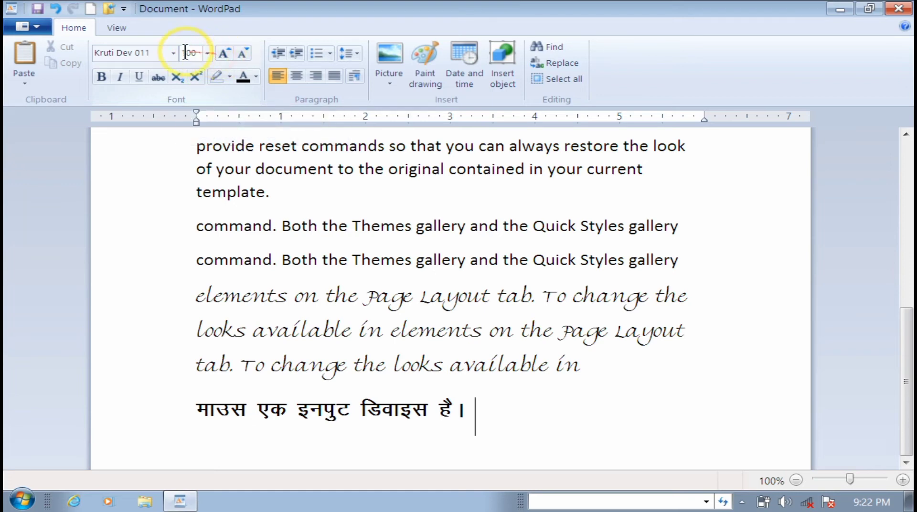
- Shrink the font size for new text after the Hindi sentence stepwise down to 20
click(241, 51)
click(241, 50)
click(242, 51)
click(242, 50)
click(241, 51)
click(242, 50)
click(242, 50)
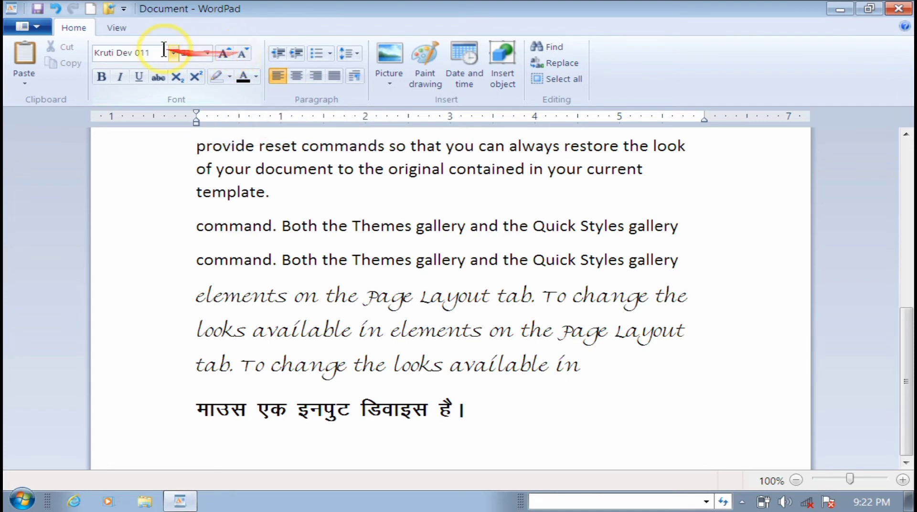
click(239, 50)
click(239, 50)
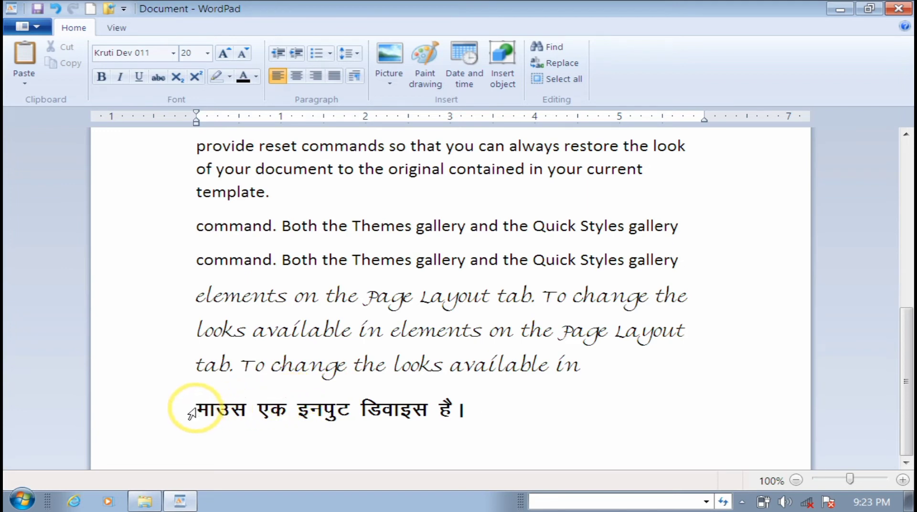
- Select the whole Hindi sentence and grow its font size stepwise to 36
drag(195, 409, 446, 436)
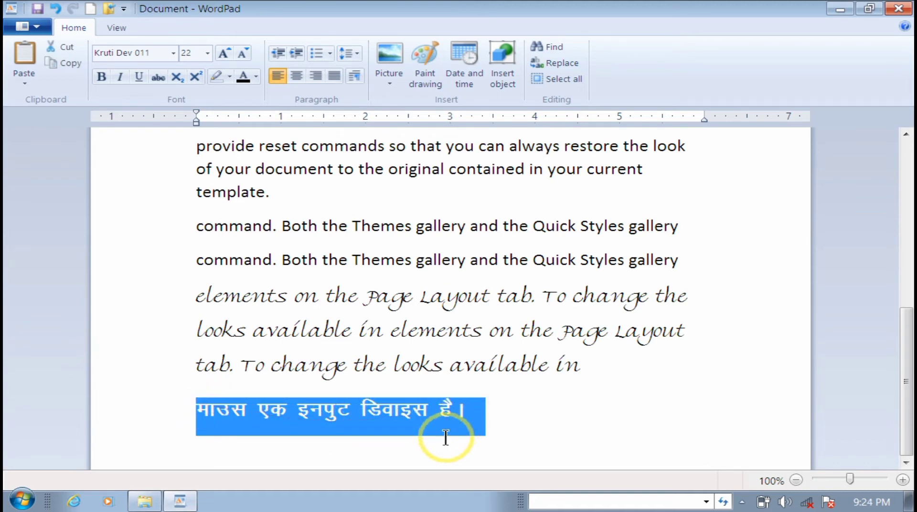
key(ctrl+shift+period)
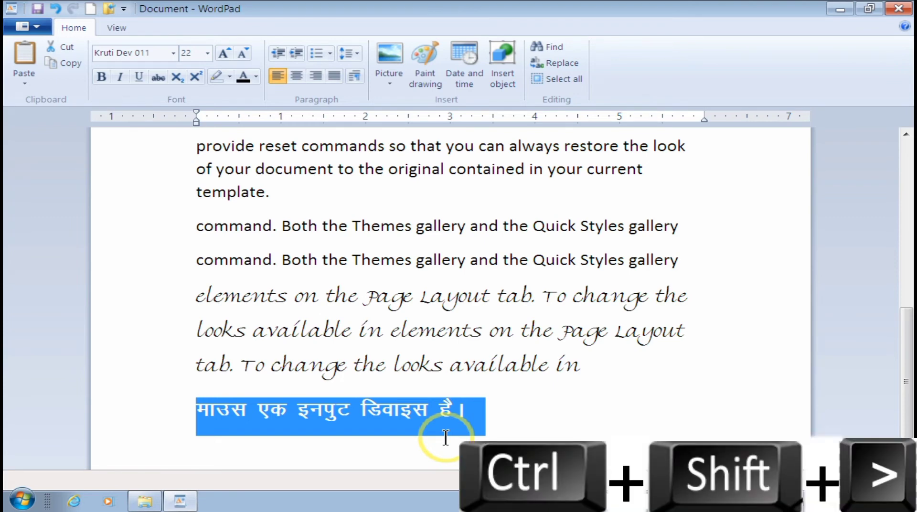
key(ctrl+shift+period)
key(ctrl+shift+period)
key(ctrl+shift+period)
key(ctrl+shift+period)
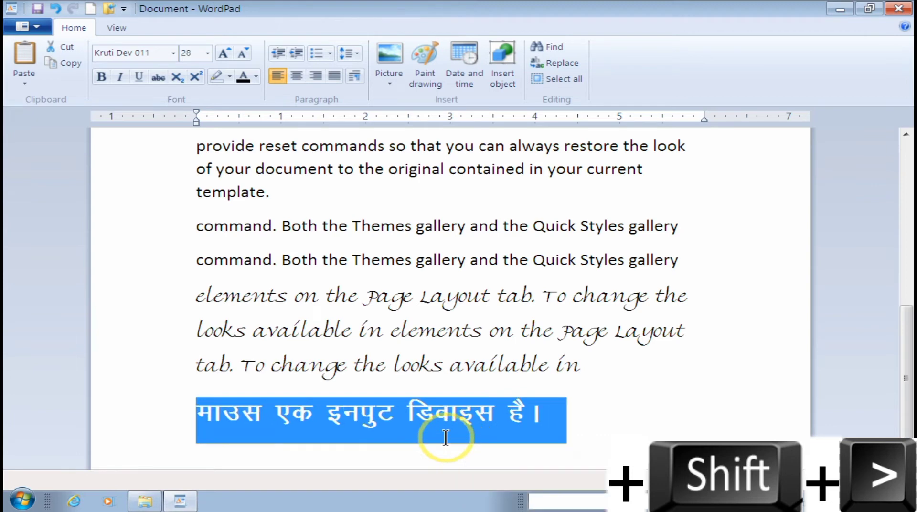
key(ctrl+shift+period)
- Shrink the selected Hindi sentence's font size stepwise to 18 and deselect it
key(ctrl+shift+comma)
key(ctrl+shift+comma)
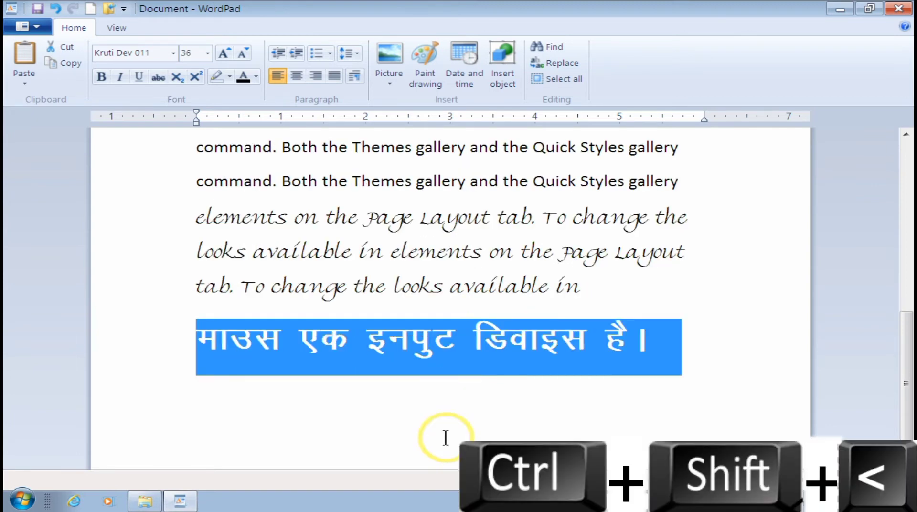
key(ctrl+shift+comma)
key(ctrl+shift+comma)
key(ctrl+shift+comma)
key(ctrl+shift+comma)
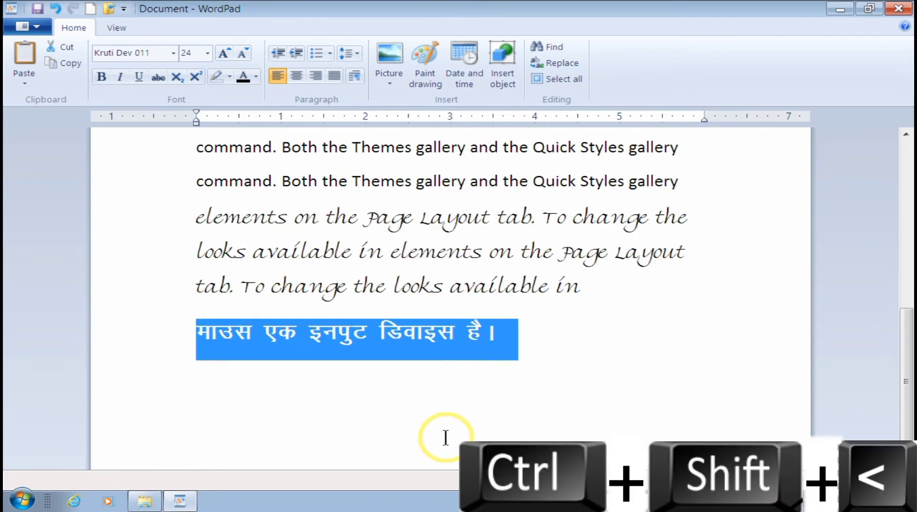
key(ctrl+shift+comma)
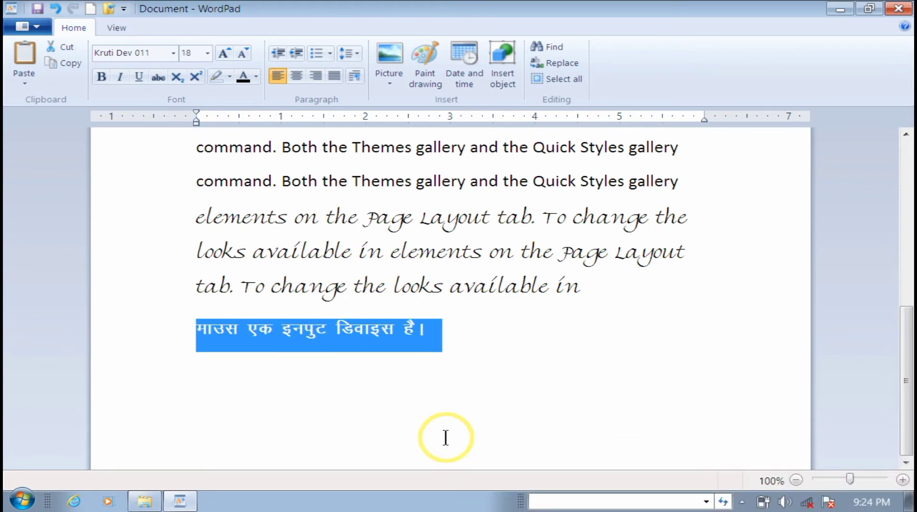
scroll(446, 437, up, 1)
click(410, 427)
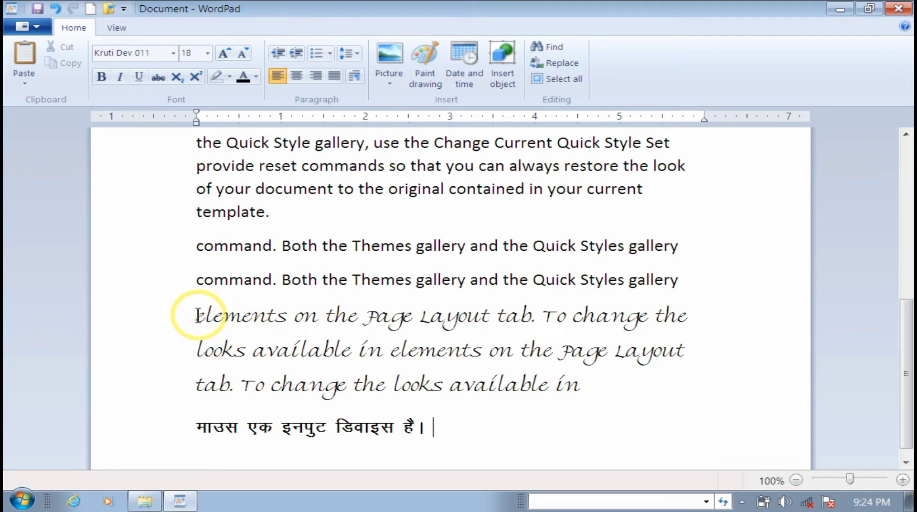
- Make the word "elements" bold at the start of the JI-Gabled paragraph
drag(197, 316, 288, 313)
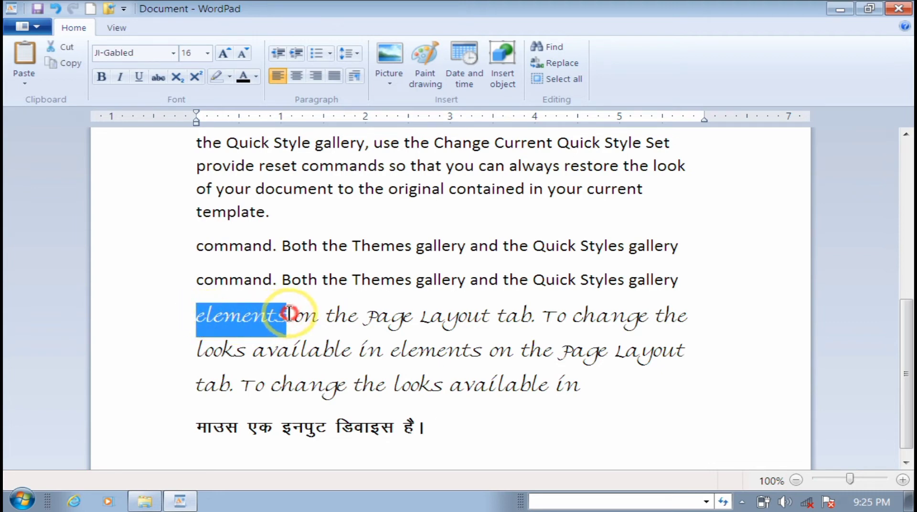
click(101, 78)
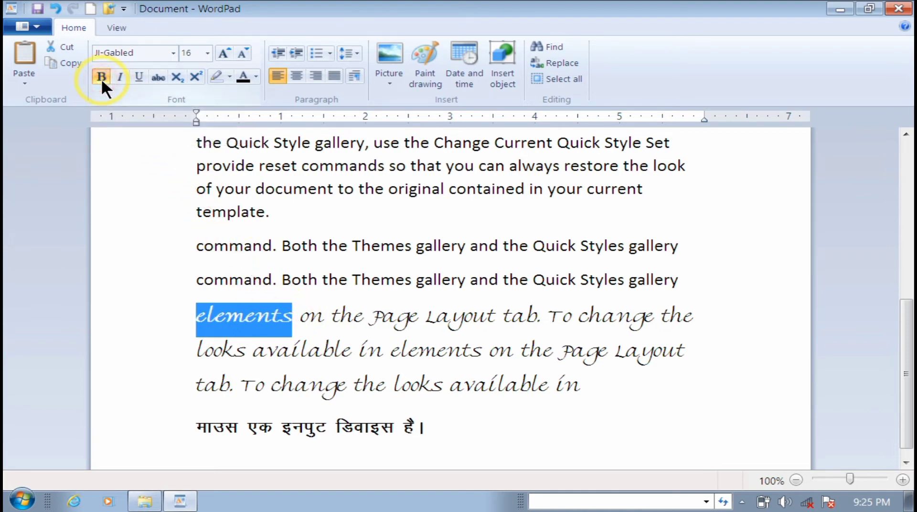
click(296, 323)
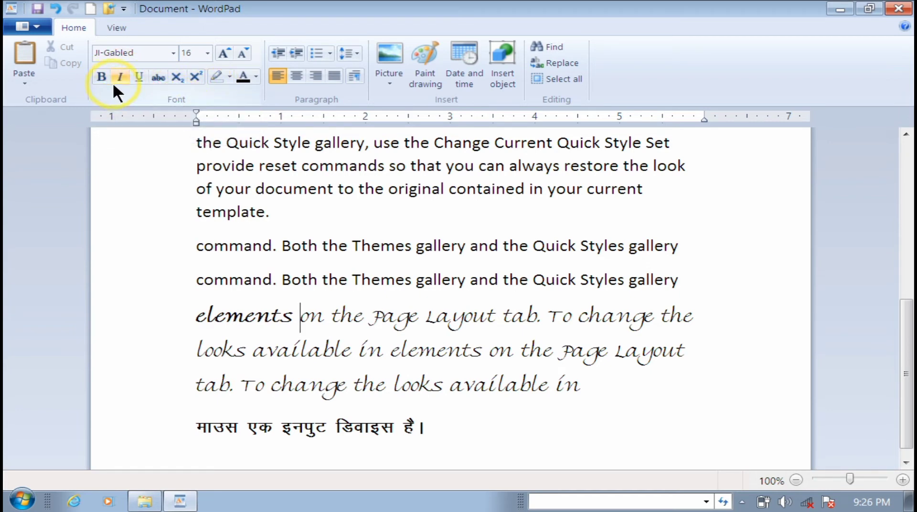
key(ctrl+b)
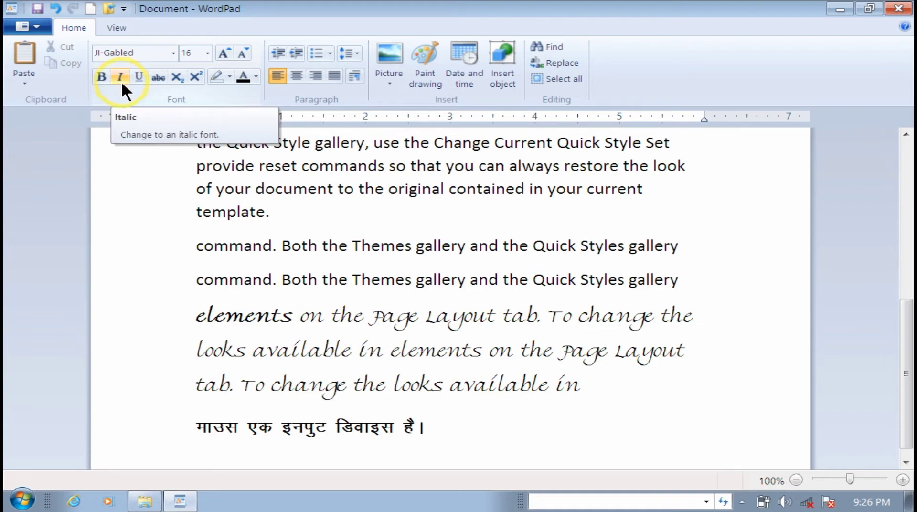
- Italicize the whole Hindi sentence on the last line
drag(195, 425, 421, 437)
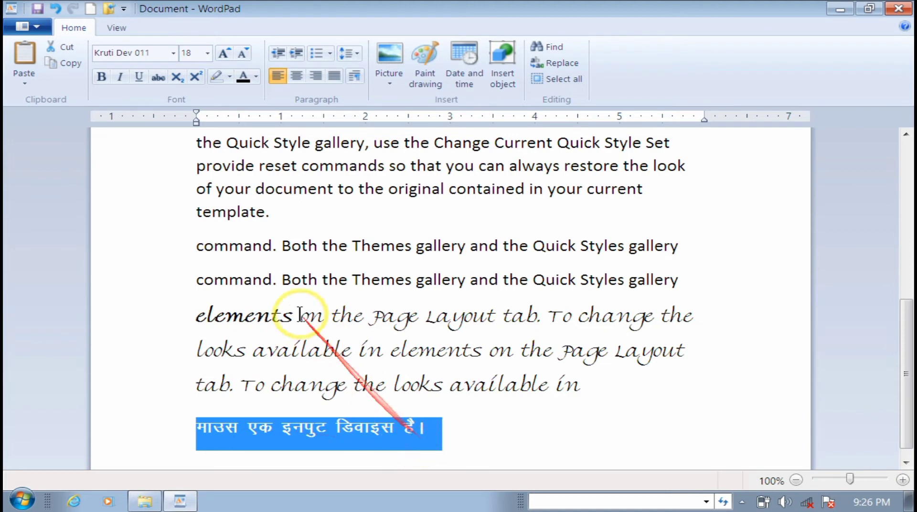
click(119, 76)
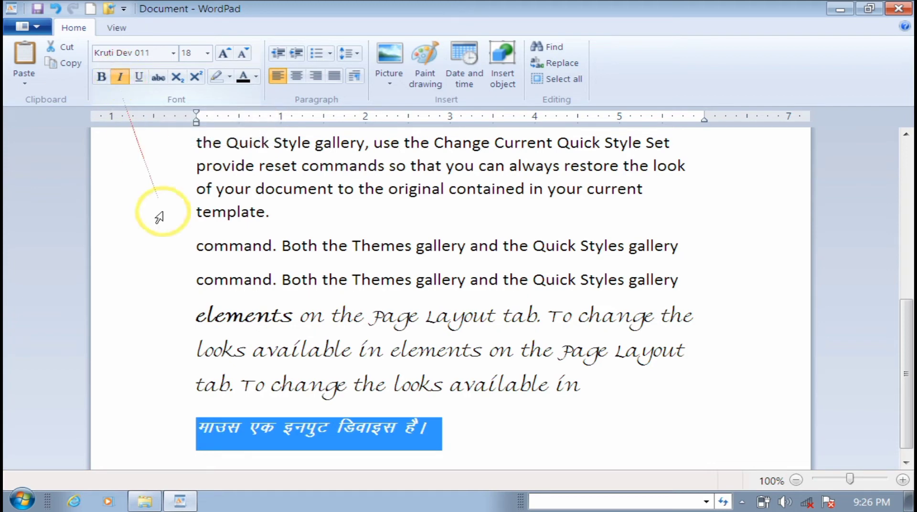
click(400, 436)
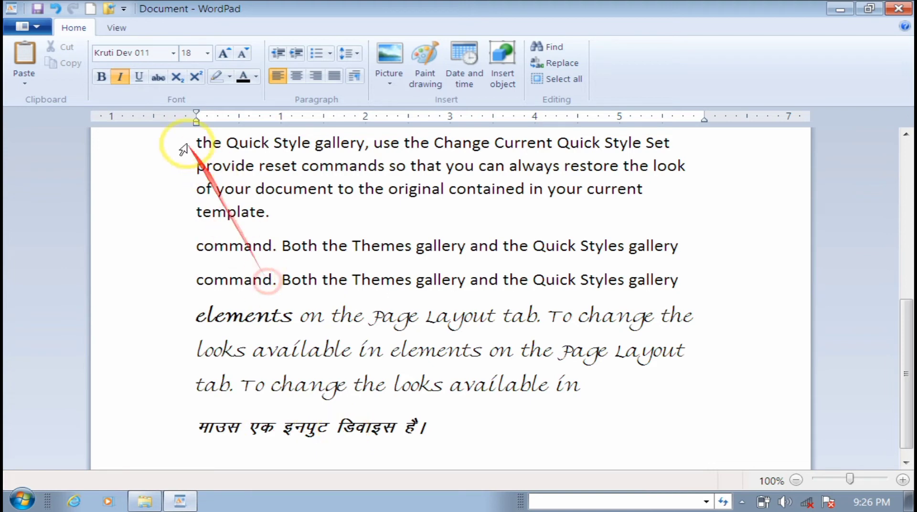
key(ctrl+i)
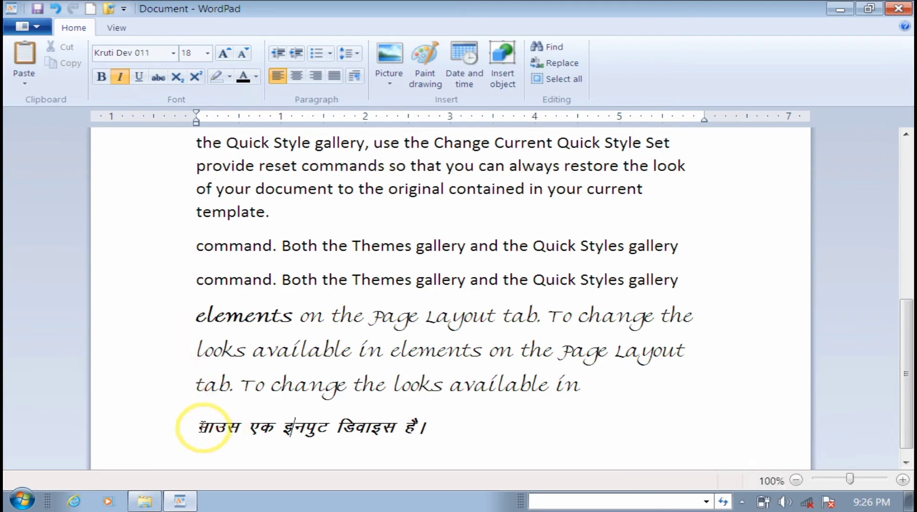
- Underline the whole Hindi sentence on the last line
drag(203, 426, 406, 427)
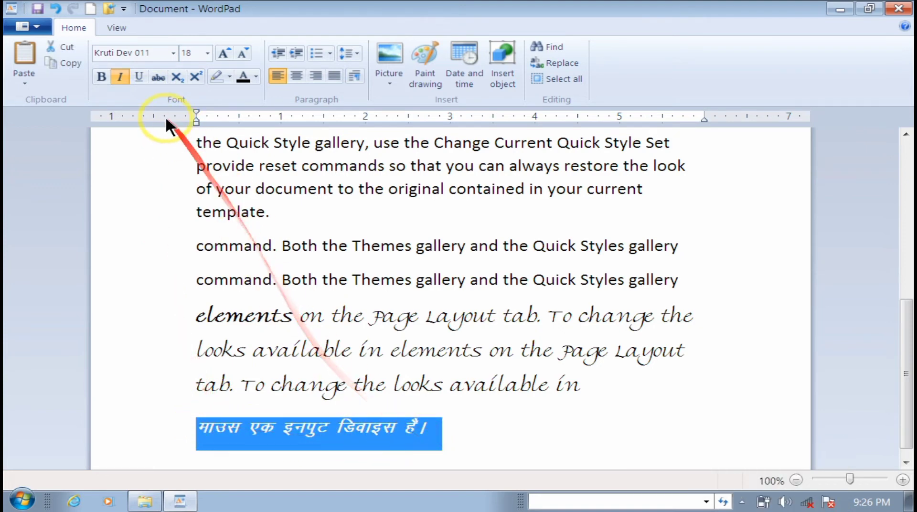
click(137, 75)
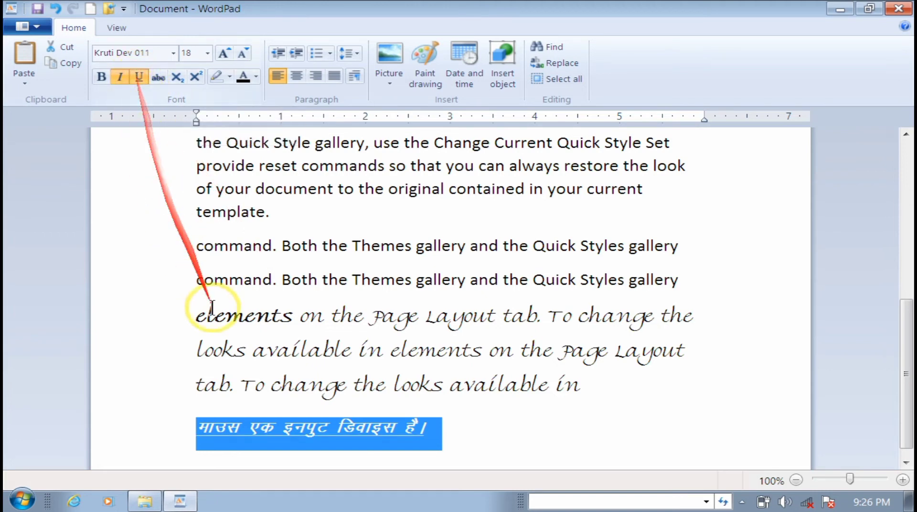
click(293, 421)
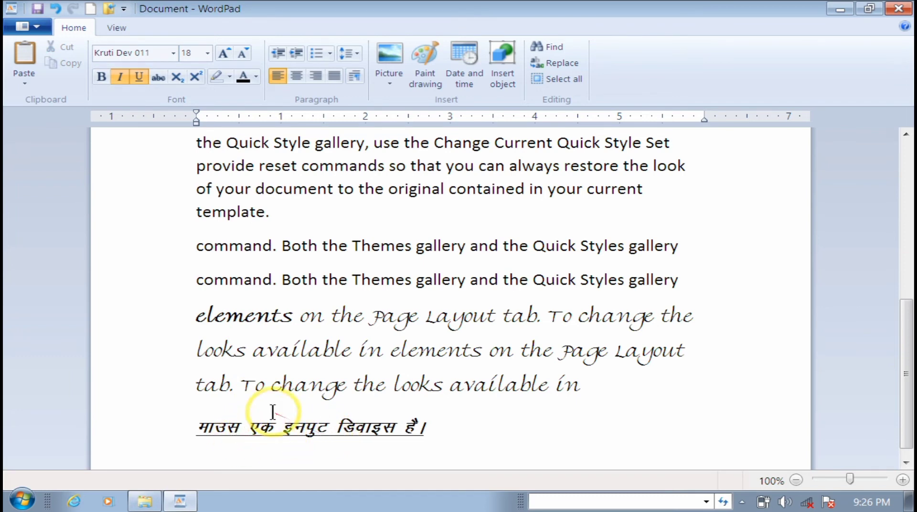
key(ctrl+u)
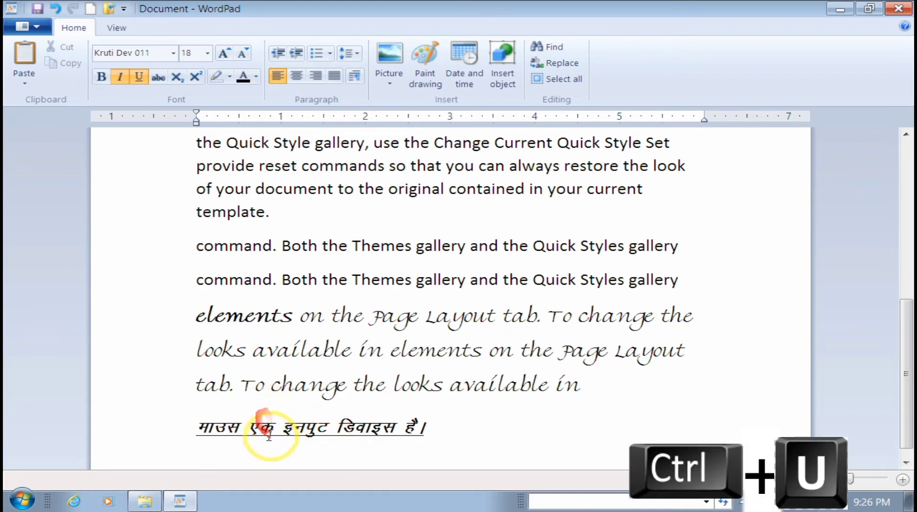
click(137, 76)
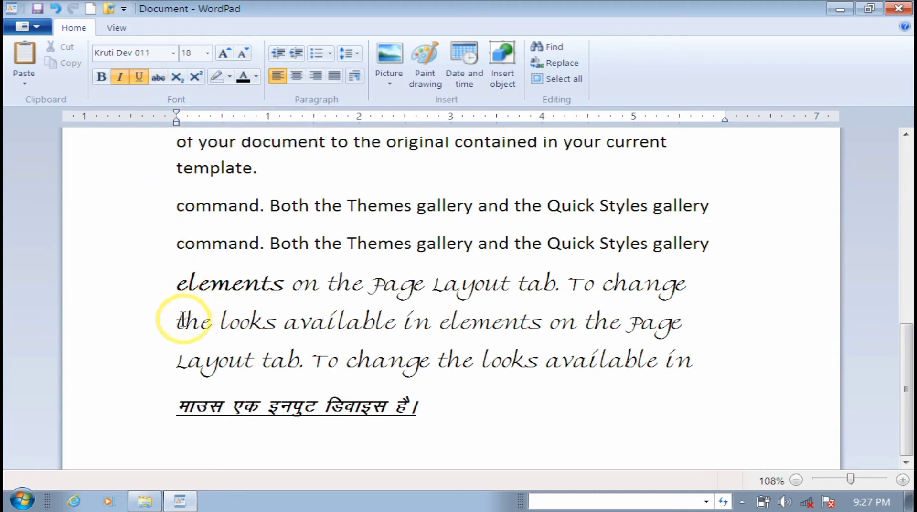
- Apply strikethrough to the line "the looks available in elements on the Page" in the JI-Gabled paragraph
drag(179, 319, 687, 327)
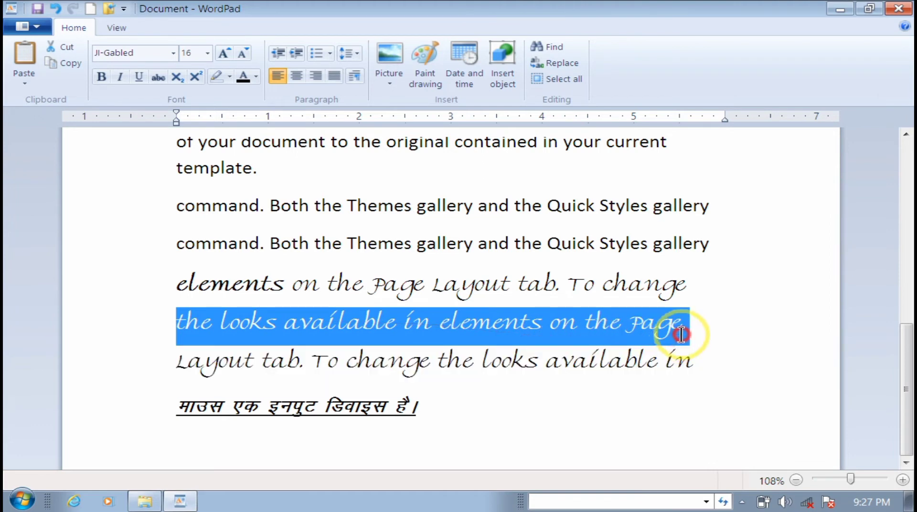
click(161, 76)
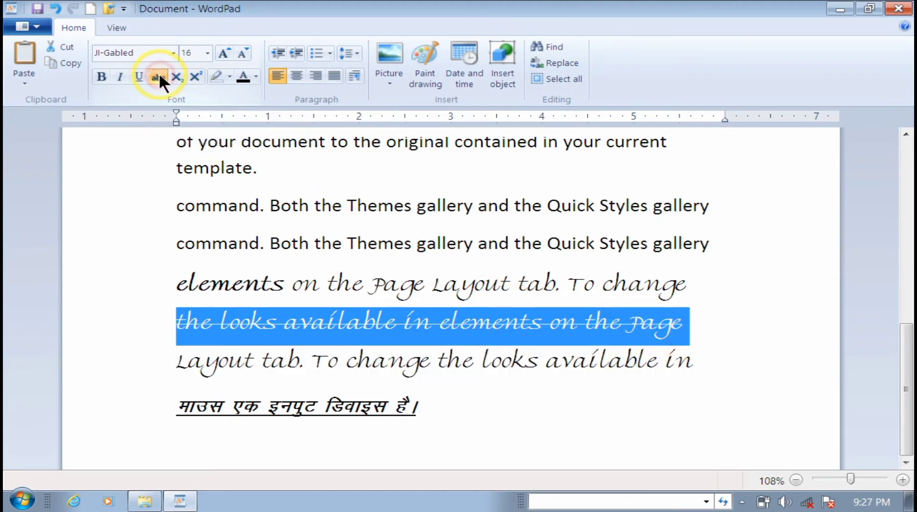
click(263, 318)
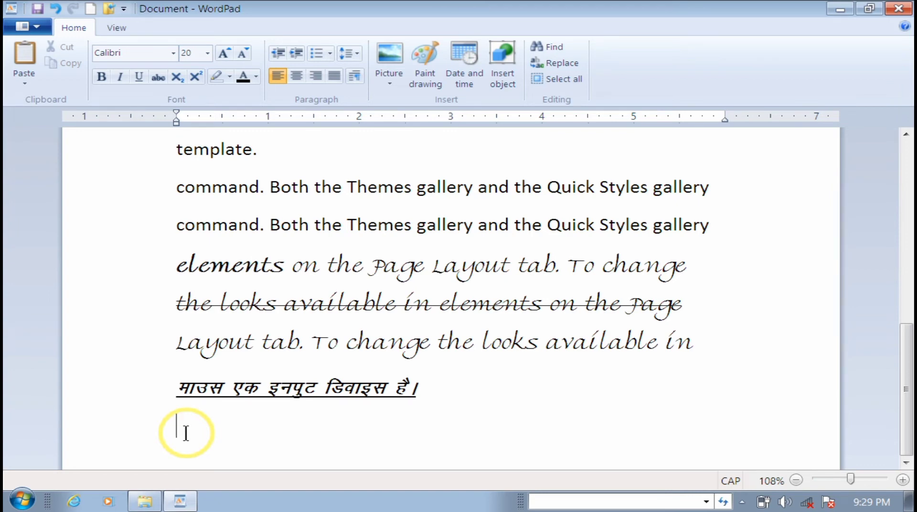
- Add "CO2" on the line below the Hindi sentence and format its "2" as subscript
text(CO2)
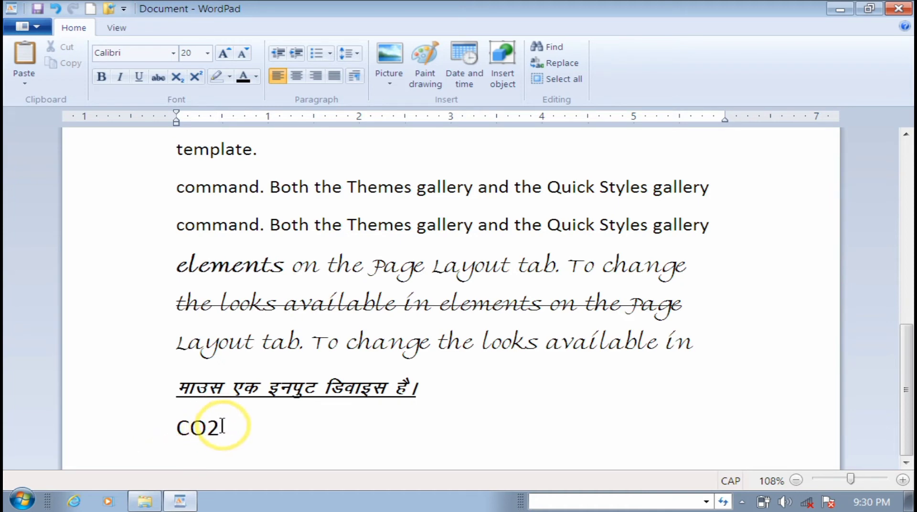
drag(220, 428, 207, 428)
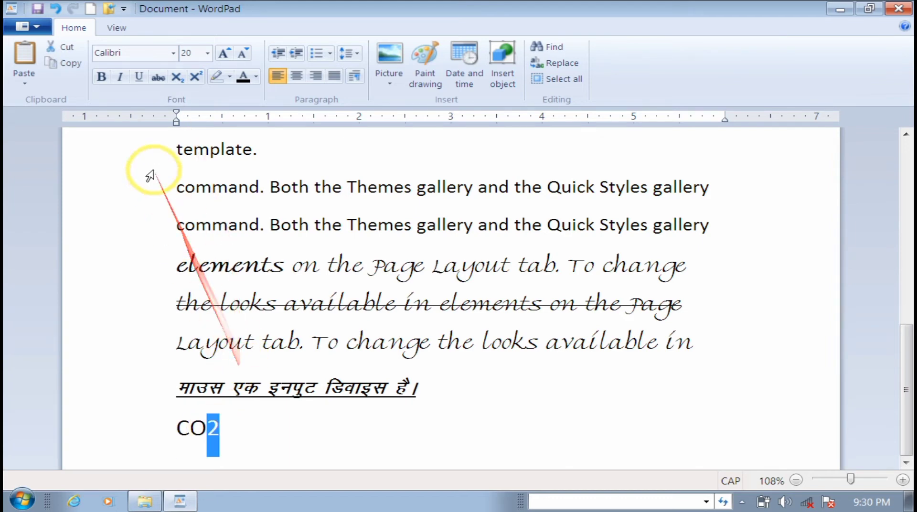
click(176, 76)
click(231, 436)
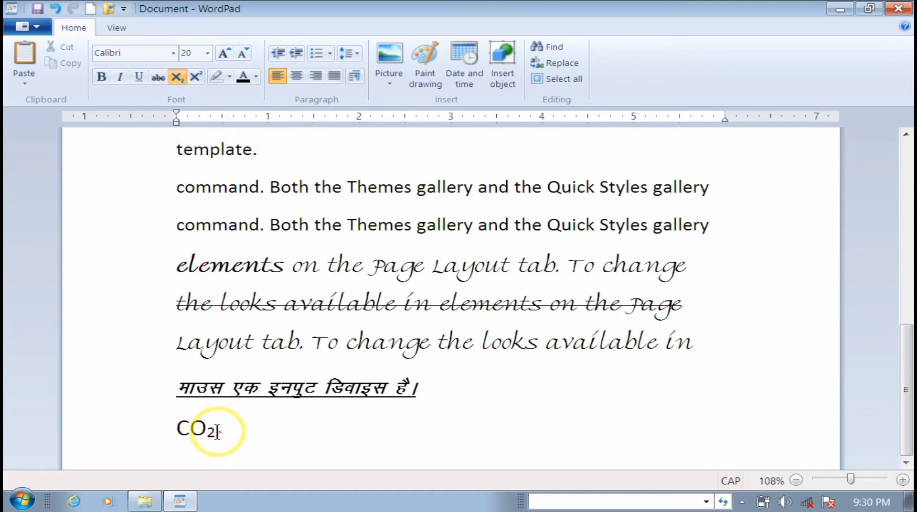
- Add "10TH" after the CO2 formula and format its "TH" as superscript
click(253, 410)
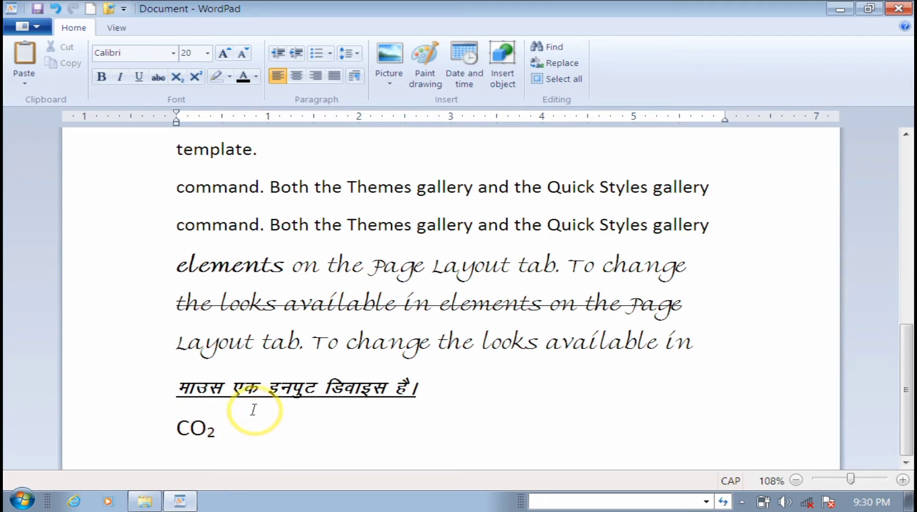
text(10TH)
double_click(288, 427)
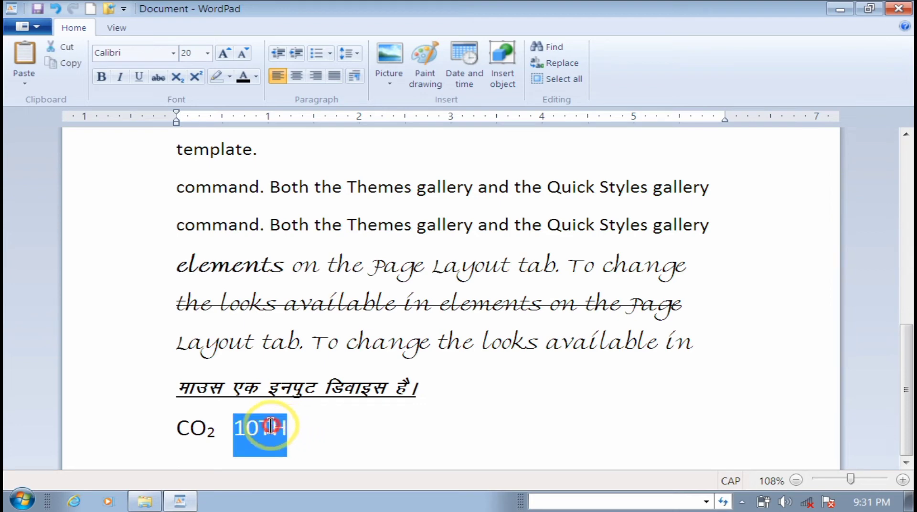
click(288, 427)
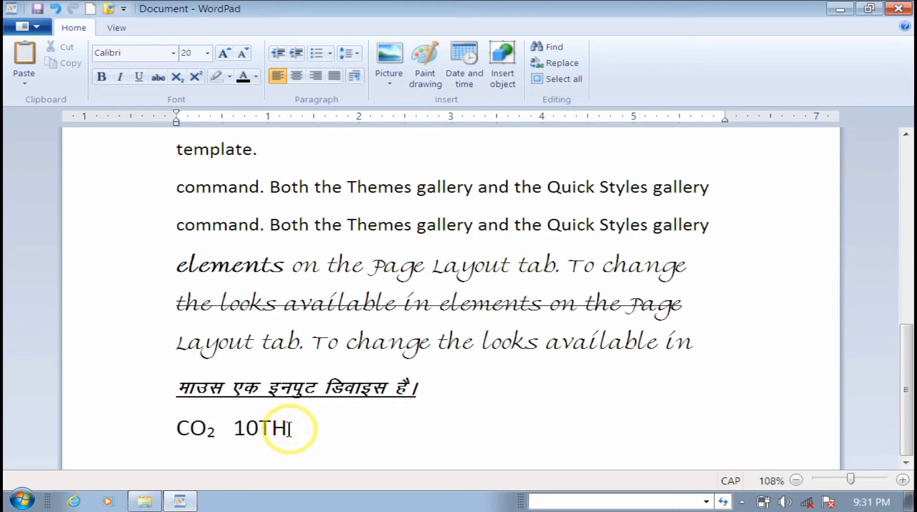
key(shift+Left)
key(shift+Left)
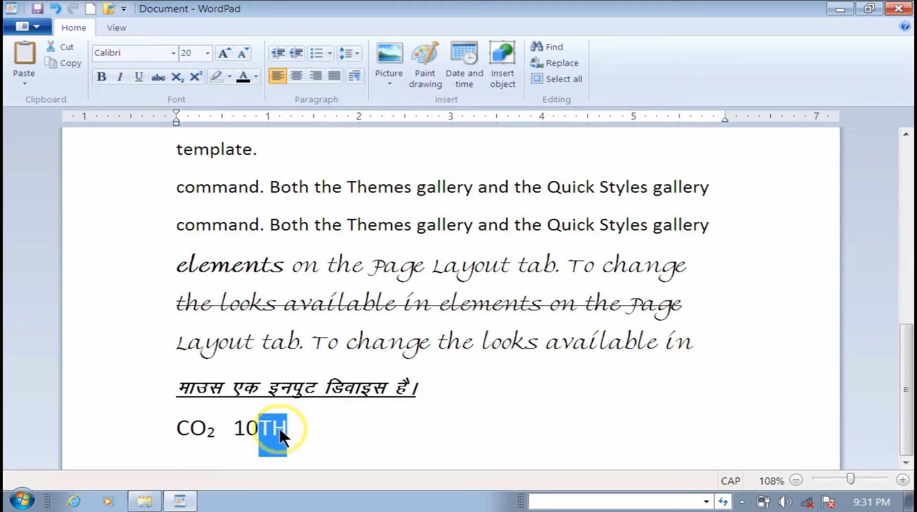
click(197, 75)
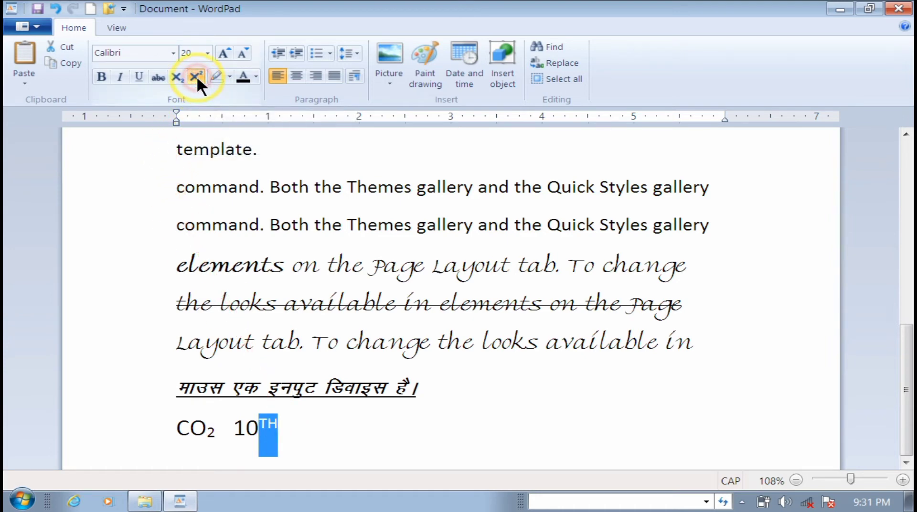
click(304, 428)
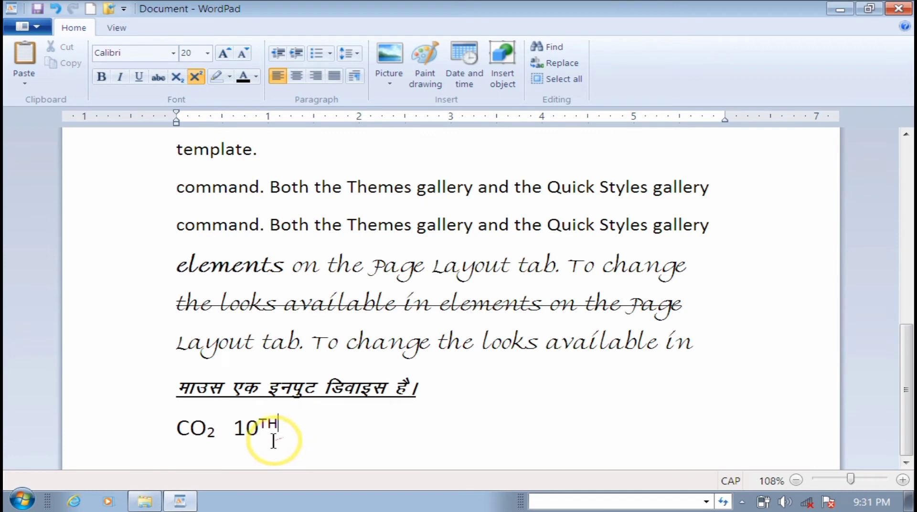
- Replace the superscript "TH" after 10 with lowercase "th"
key(Caps_Lock)
key(BackSpace)
key(BackSpace)
text(th)
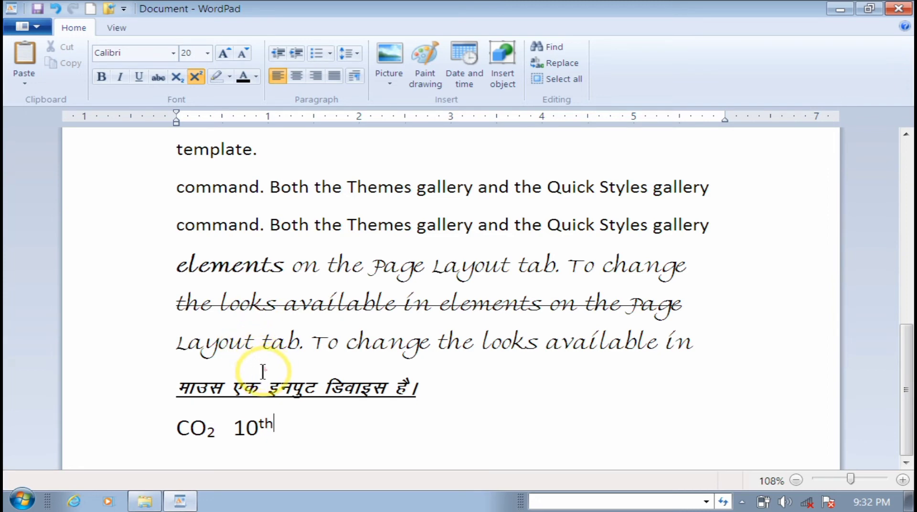
- Highlight the first word of the Hindi sentence in yellow
click(182, 384)
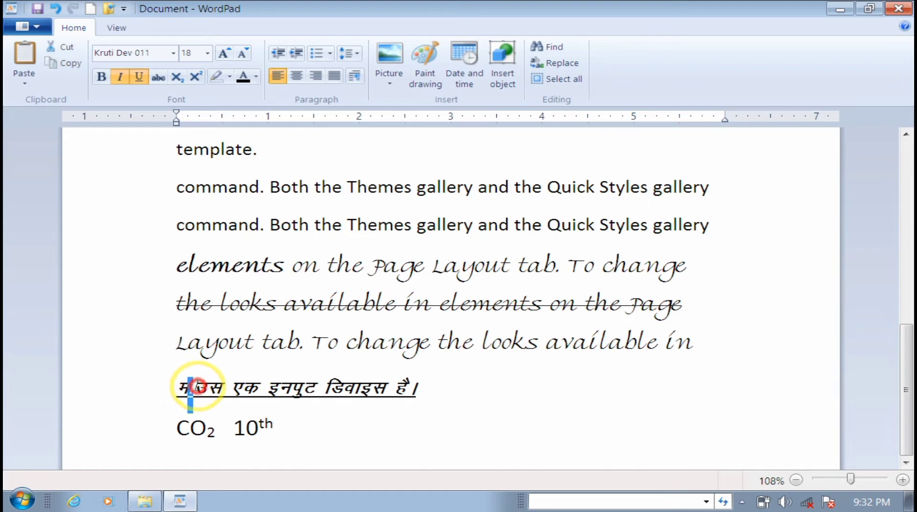
click(228, 388)
drag(228, 388, 206, 393)
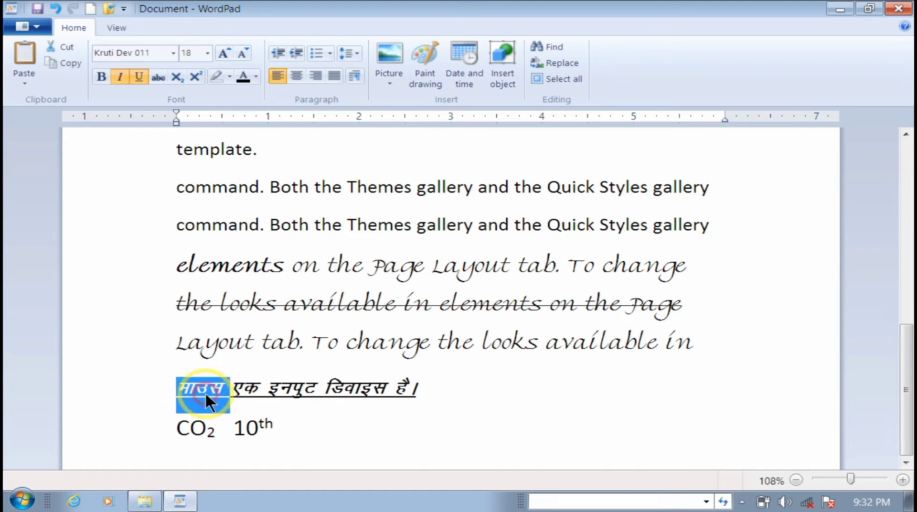
click(230, 75)
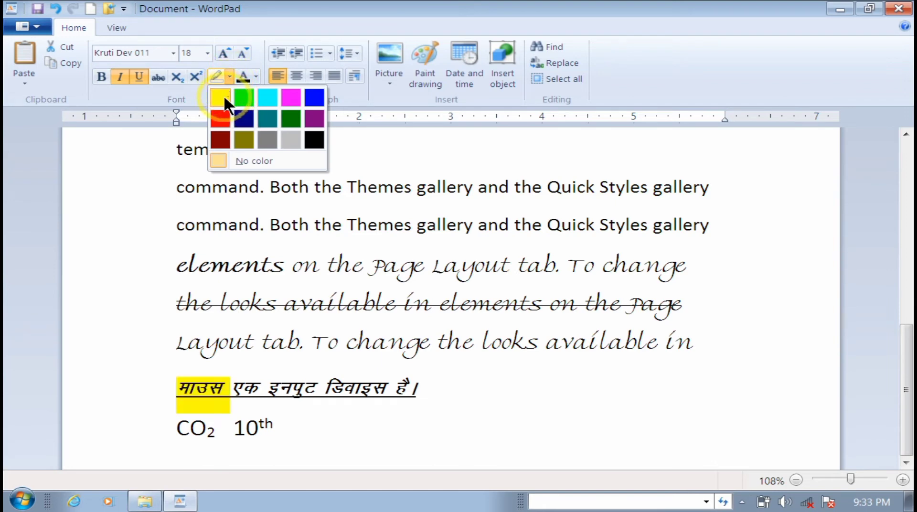
click(223, 94)
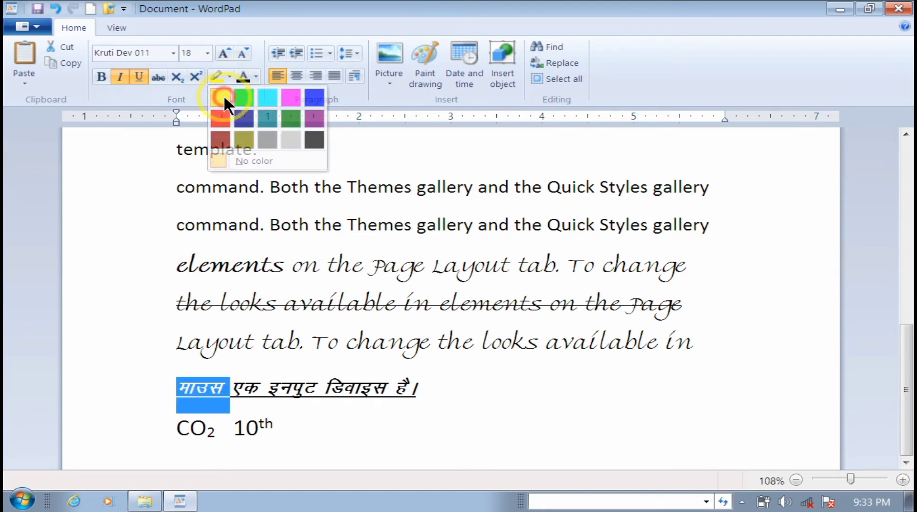
click(227, 382)
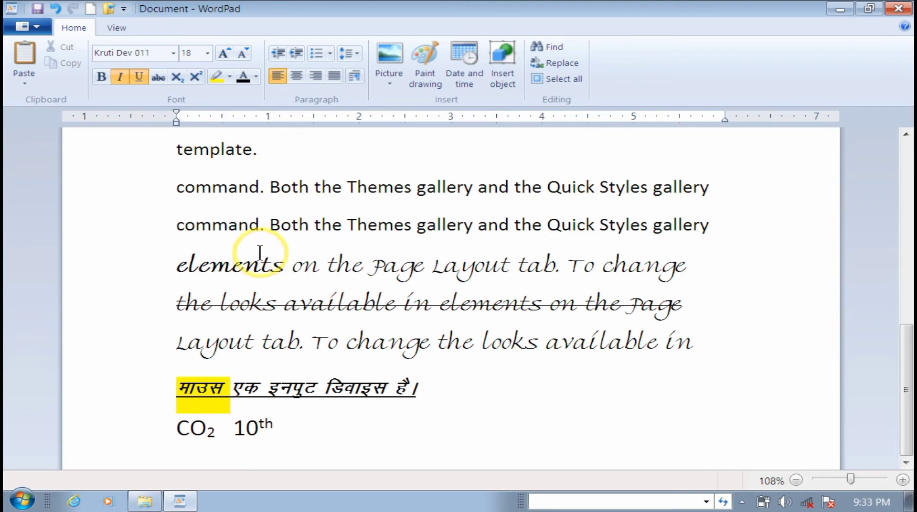
- Change the font color of the entire document to red
key(ctrl+a)
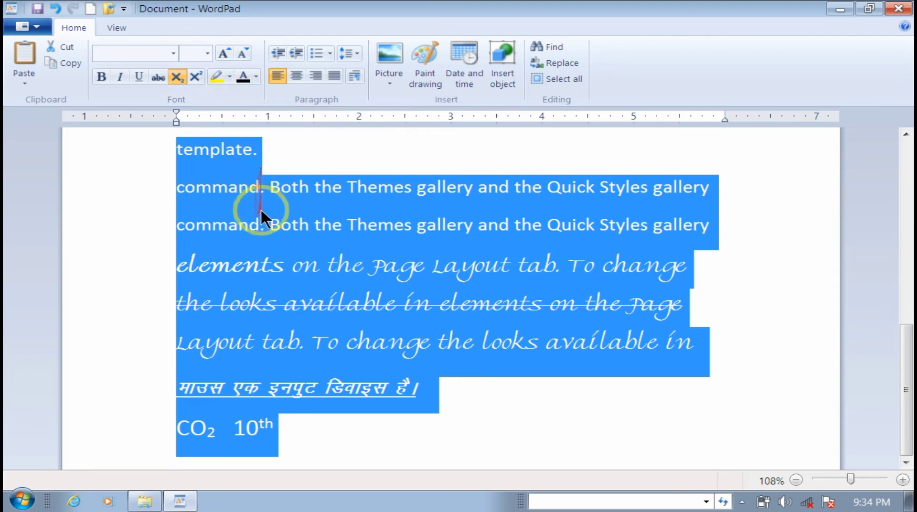
click(257, 76)
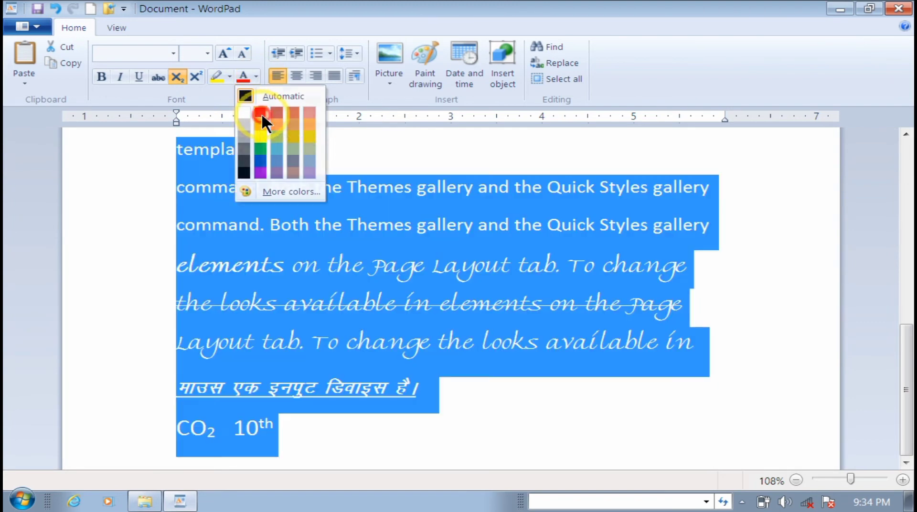
click(261, 112)
click(265, 179)
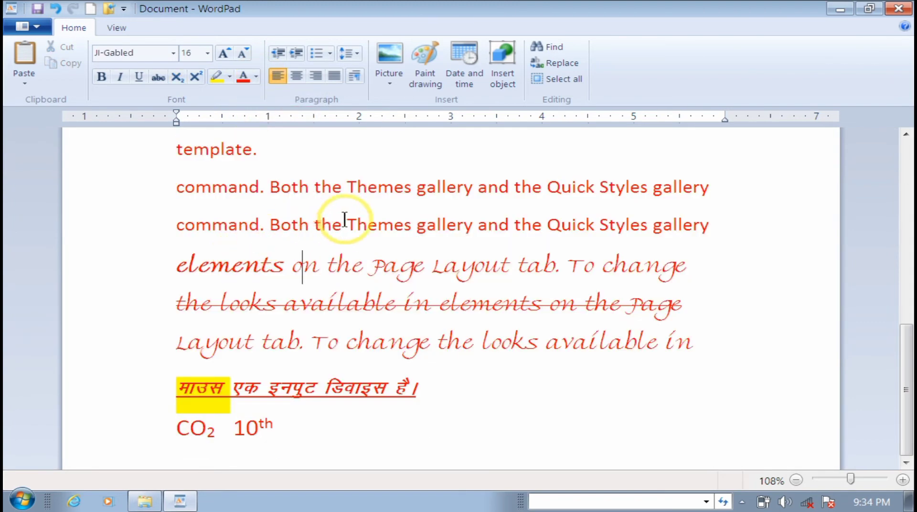
- Change the font color of "command" in the first line after "template." to blue
click(295, 204)
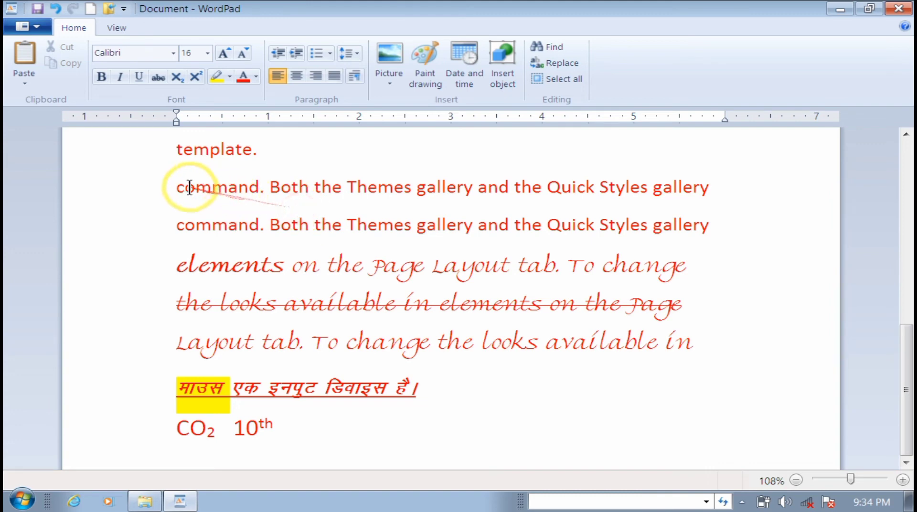
drag(176, 186, 258, 186)
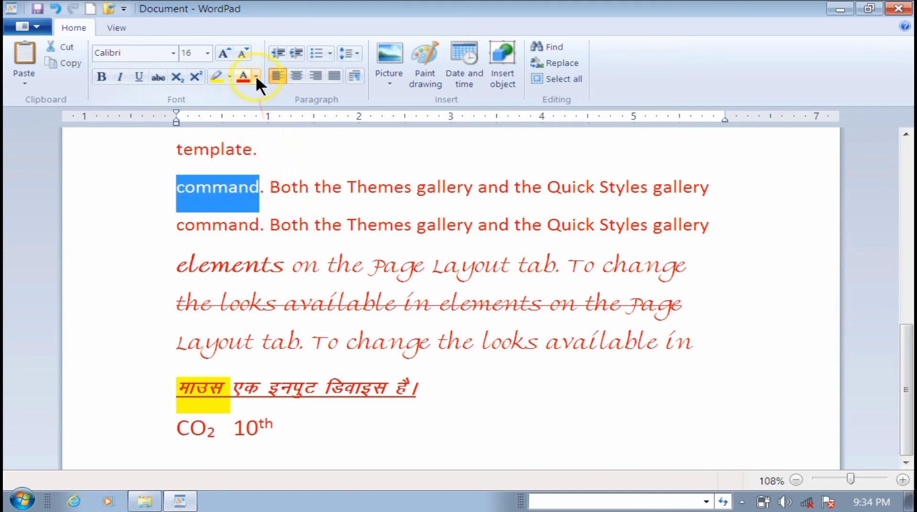
click(256, 76)
click(289, 143)
click(252, 200)
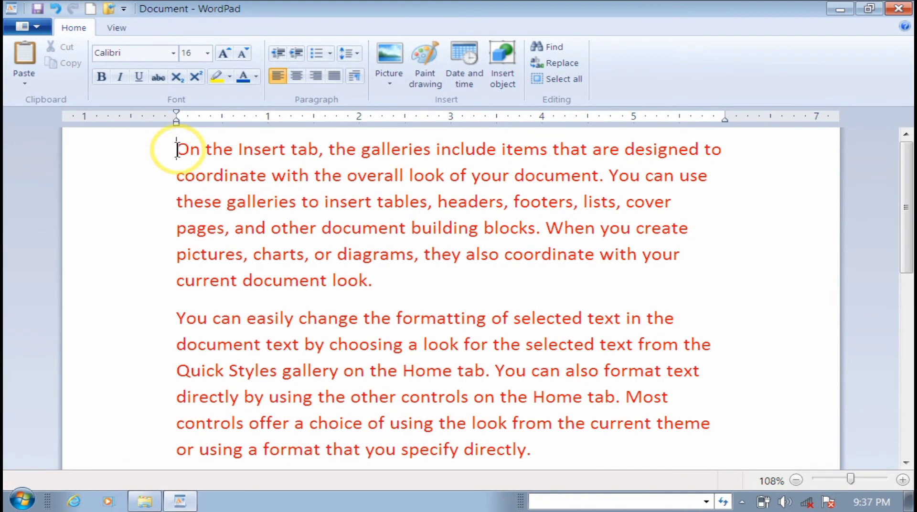
- Increase the indent of the first paragraph, "On the Insert tab", by five levels
drag(176, 149, 367, 275)
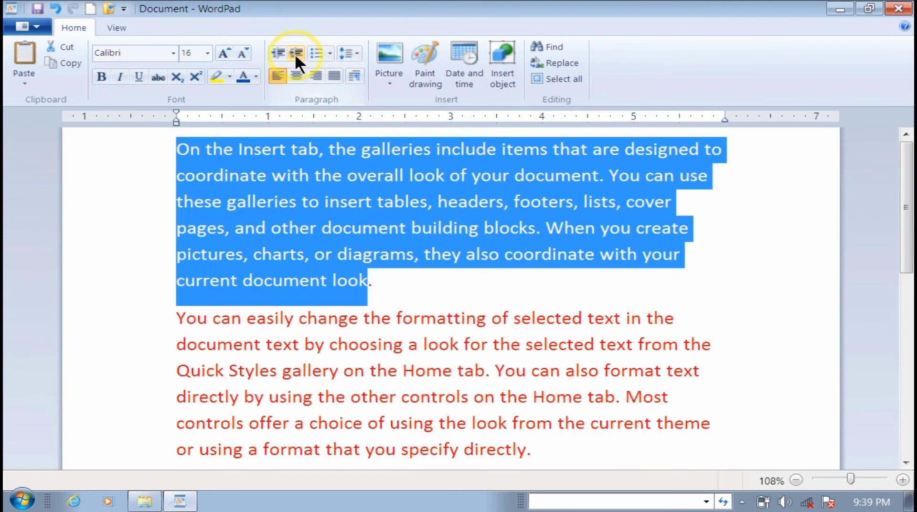
click(294, 50)
click(294, 51)
click(294, 51)
click(294, 51)
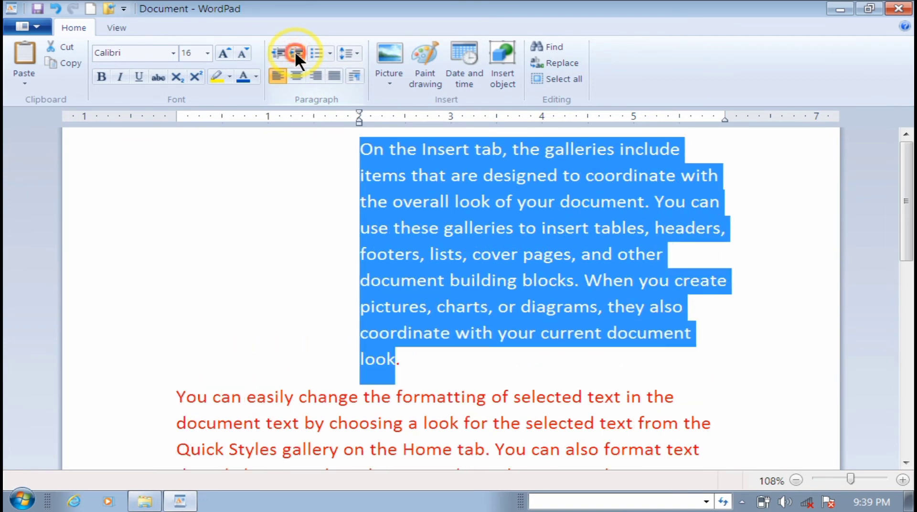
click(294, 50)
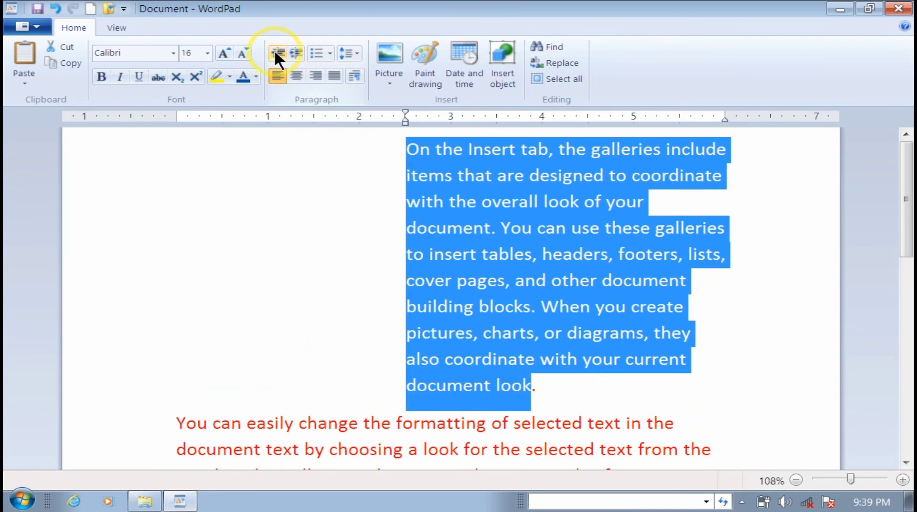
- Decrease the indent of the first paragraph by five levels, back to the page margin
click(274, 50)
click(274, 51)
click(274, 51)
click(274, 50)
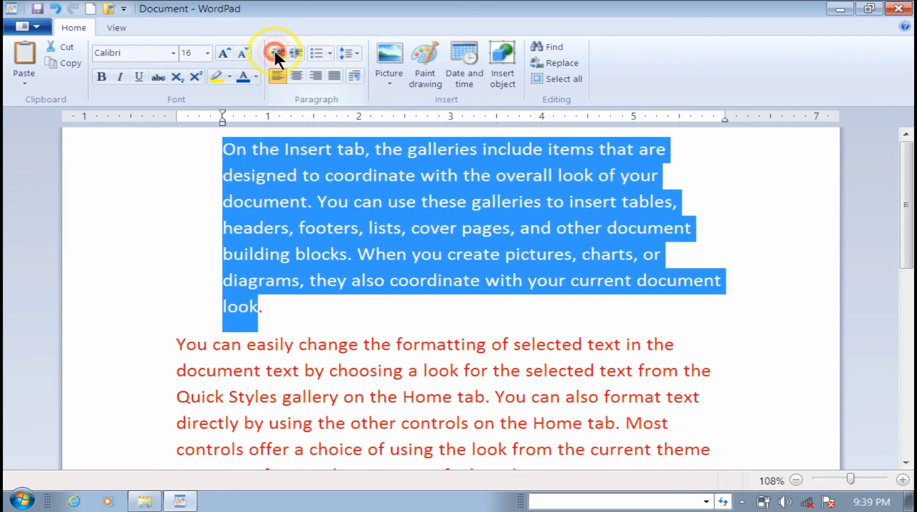
click(274, 50)
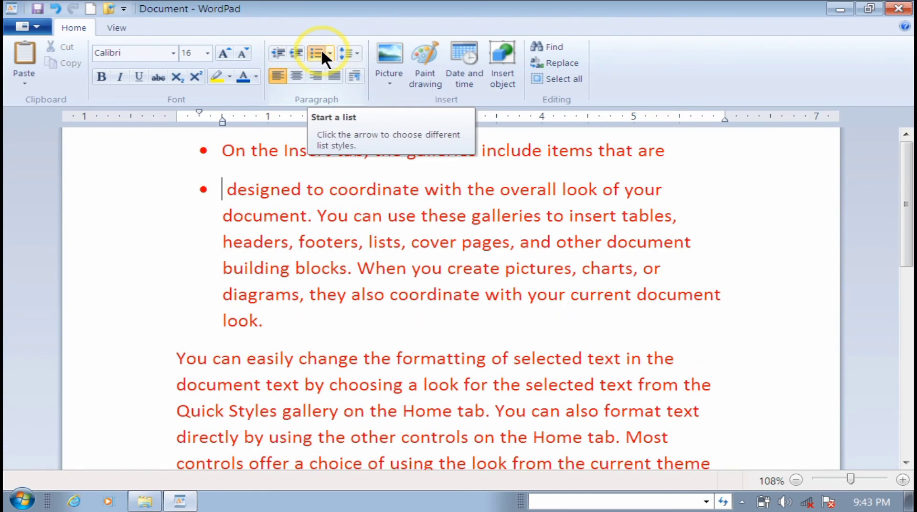
- Format the first paragraph as a list using the bullet style
click(316, 52)
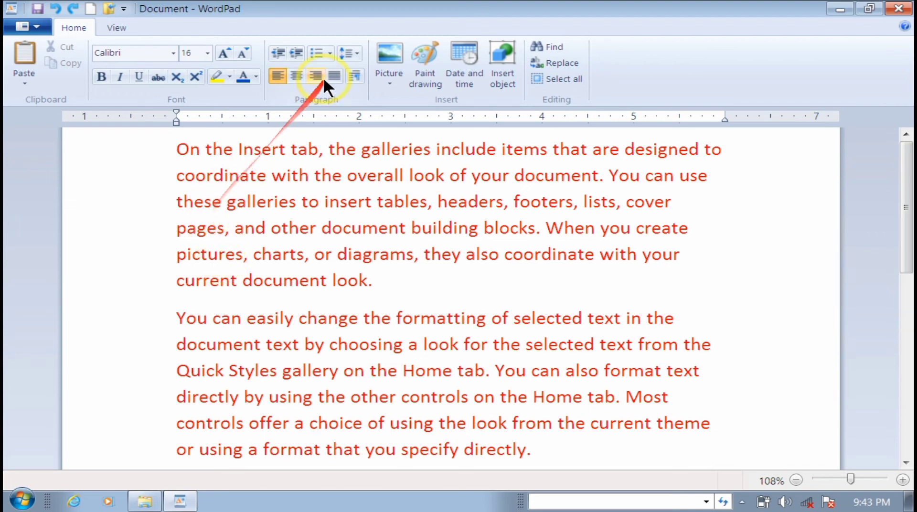
click(330, 52)
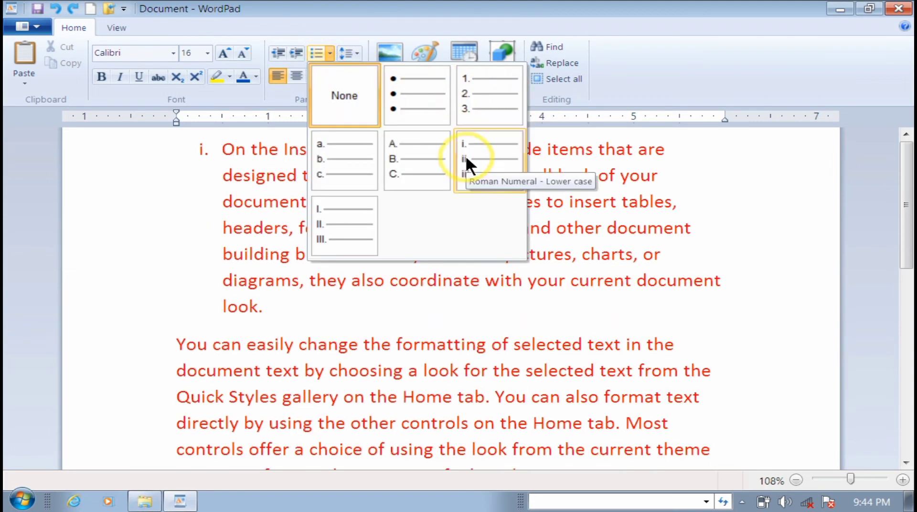
click(414, 89)
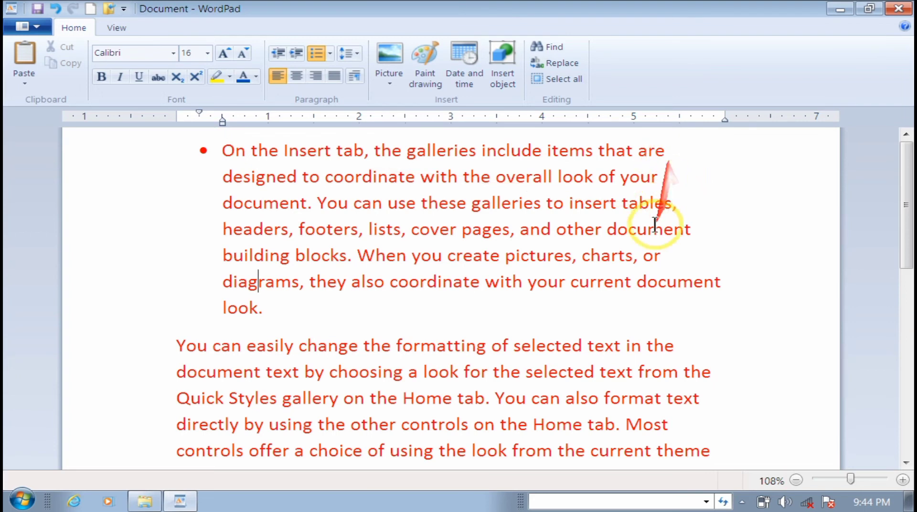
- Add a new bullet item reading "hjgkhgi" after the first paragraph
click(266, 307)
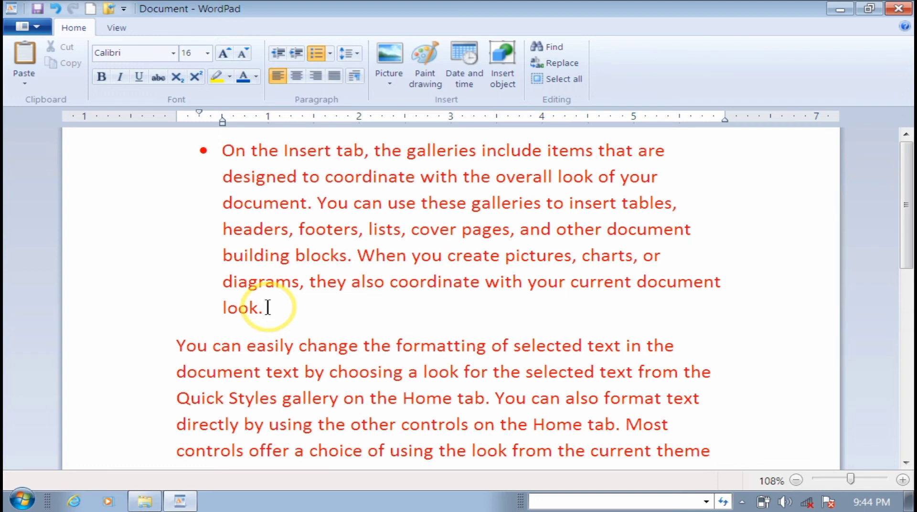
key(Return)
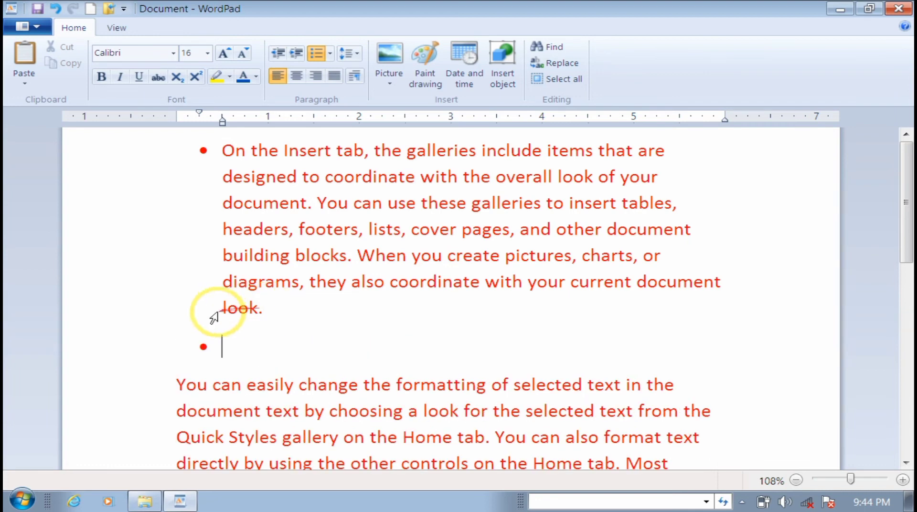
text(hjgkhgi)
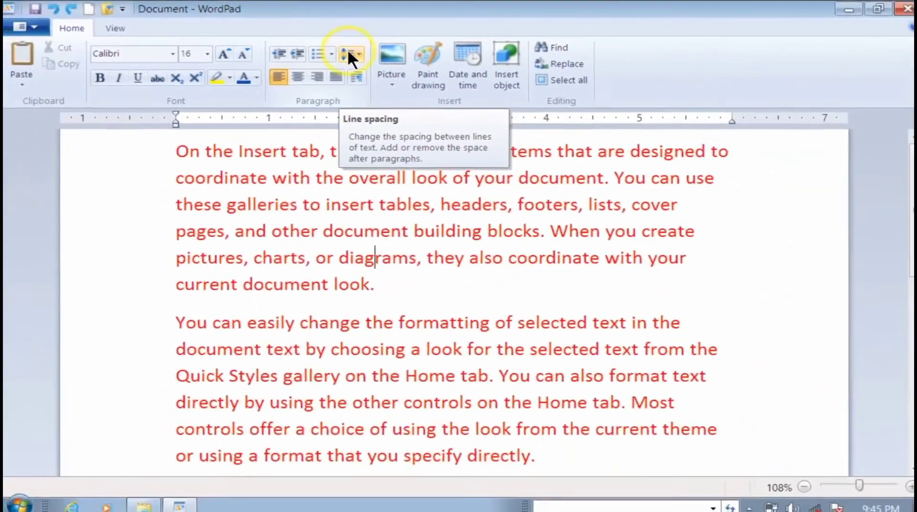
- Add three separate lines, "dfg", "gsdf" and "gdsf", below the first paragraph as sample text for line spacing
click(352, 54)
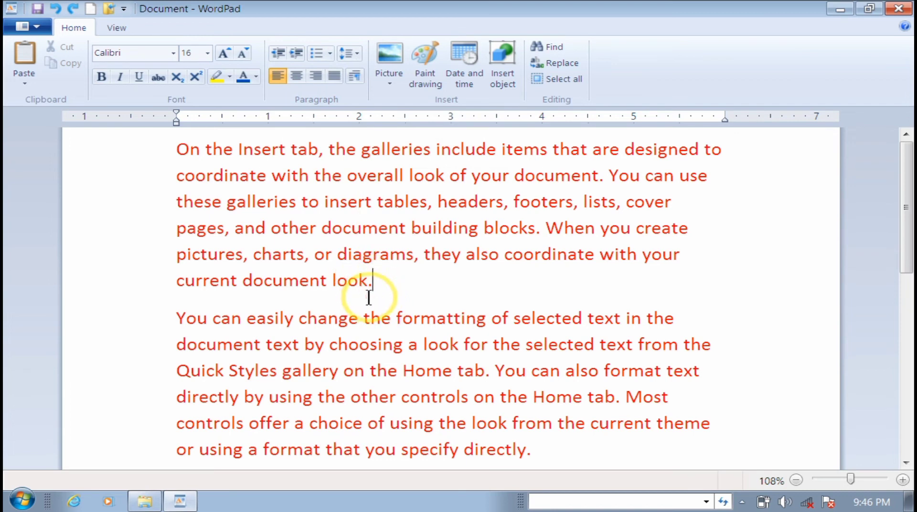
key(Return)
text(dfg)
key(Return)
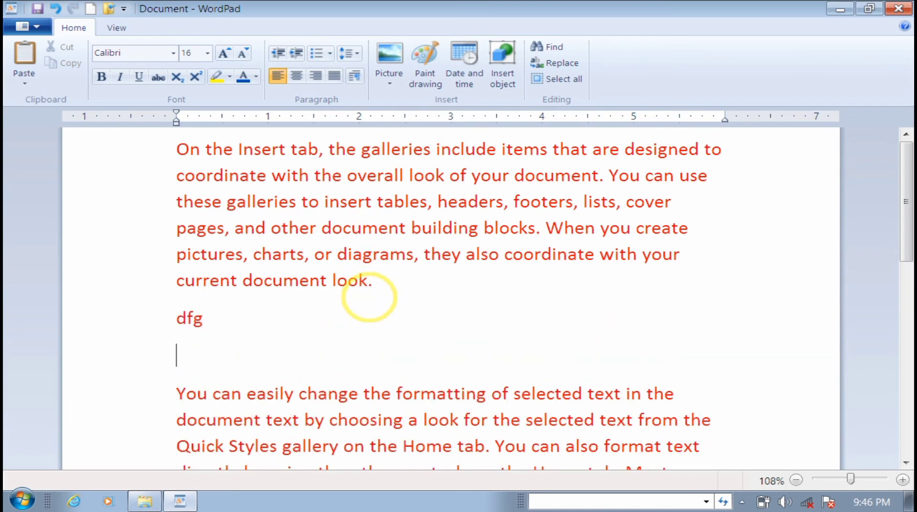
text(gsdf)
key(Return)
text(gdsf)
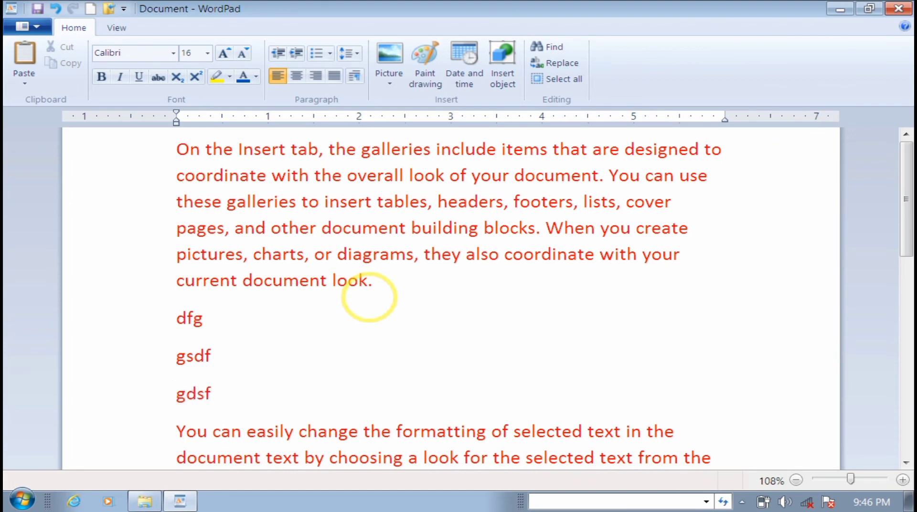
- Start a new line below the "gdsf" line and set its line spacing to 2
key(Return)
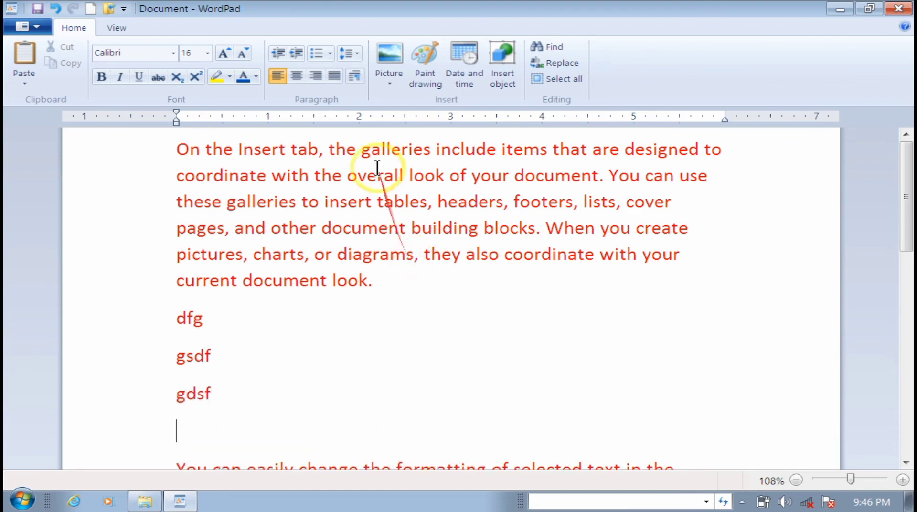
click(353, 52)
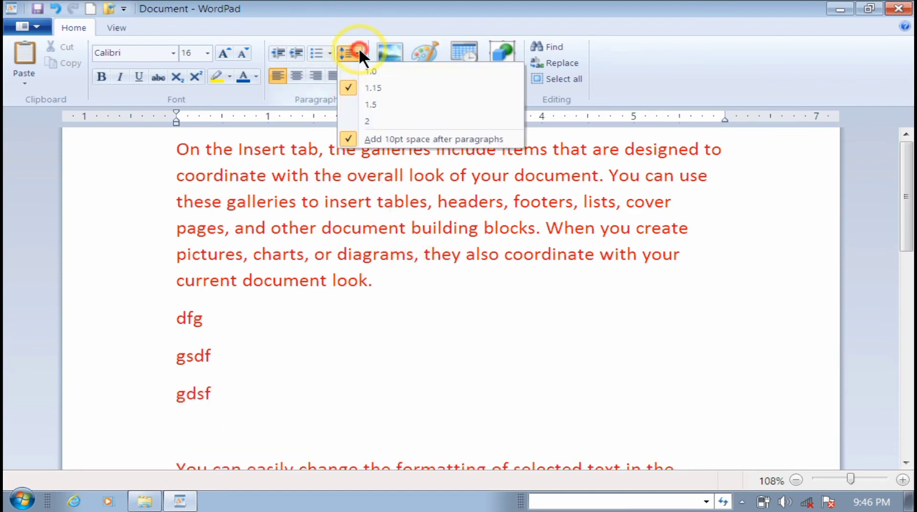
click(352, 121)
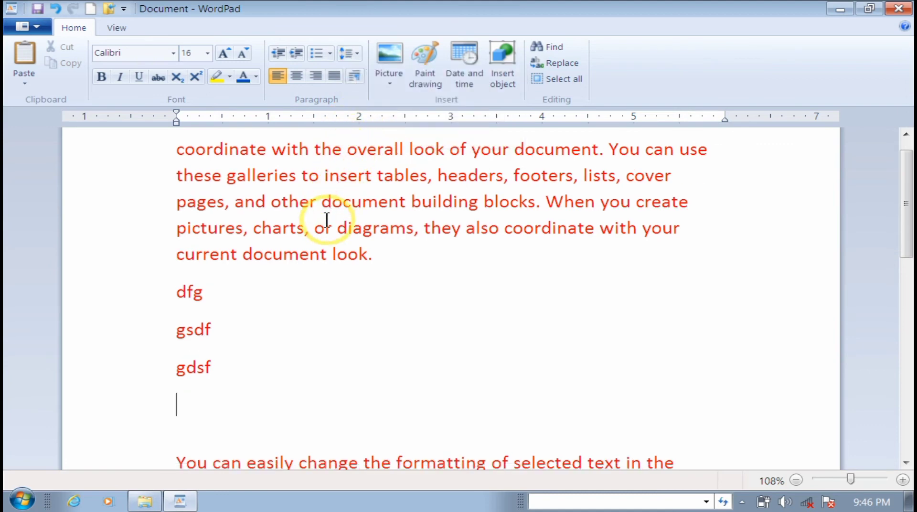
- Add the double-spaced sample lines "kdsfl;", "gsdfok", "gsdf", "gfds", "gsdf" and "gdsf", followed by an empty line
text(kdsfl;)
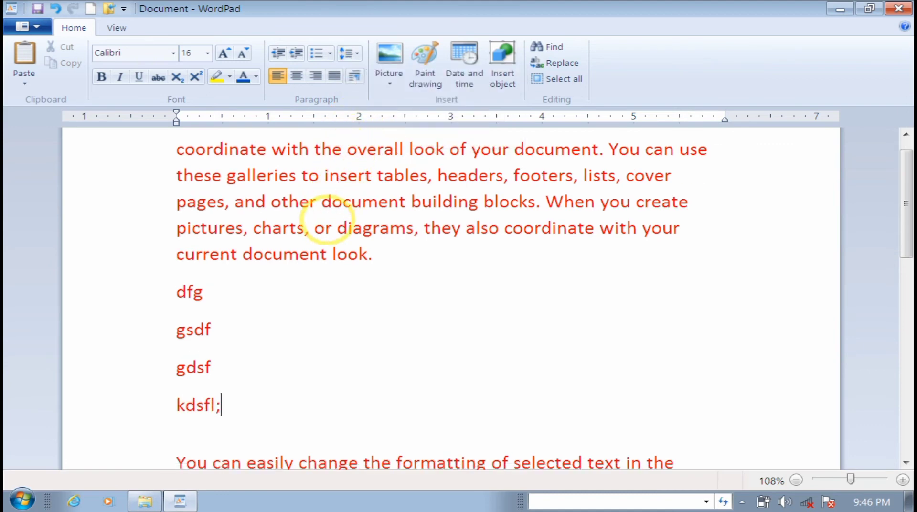
key(Return)
text(gsdfok)
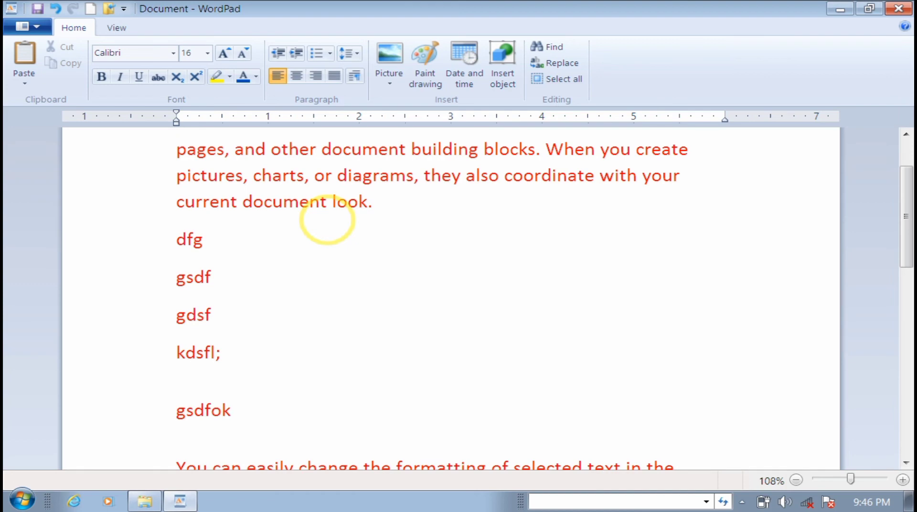
key(Return)
text(gsdf)
key(Return)
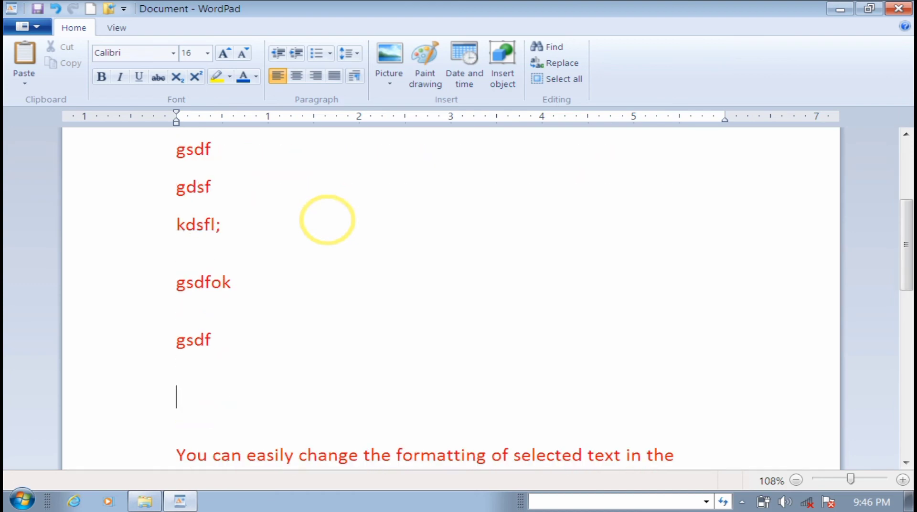
text(gfds)
key(Return)
text(gsdf)
key(Return)
text(gdsf)
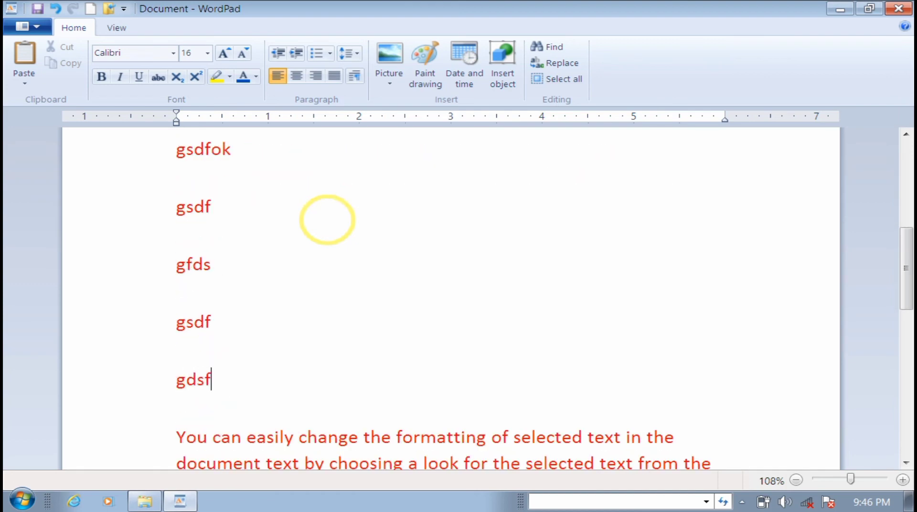
key(Return)
scroll(306, 363, up, 1)
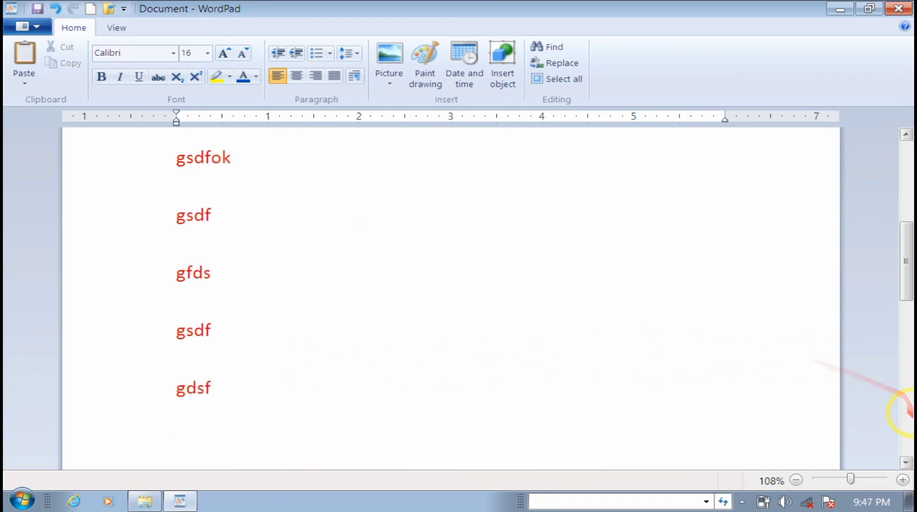
- Center the first paragraph, which begins "On the Insert tab"
drag(906, 249, 896, 129)
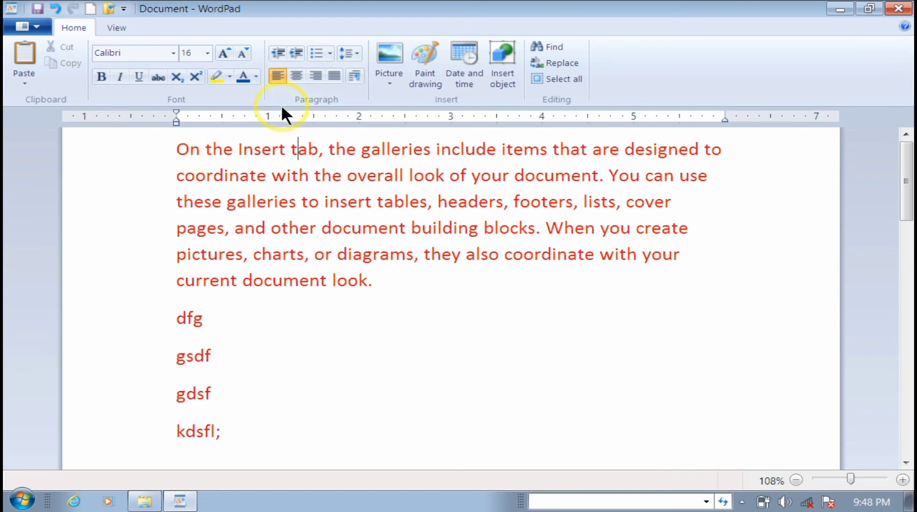
drag(177, 149, 366, 280)
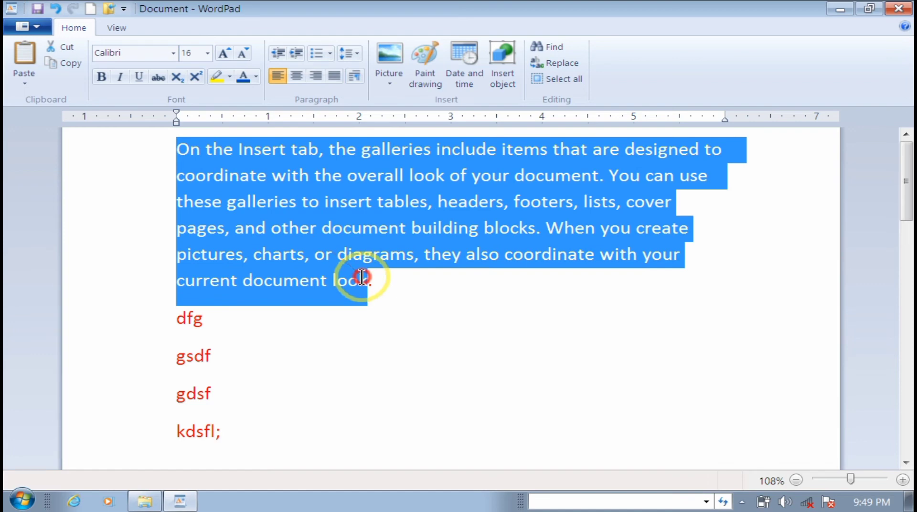
click(298, 74)
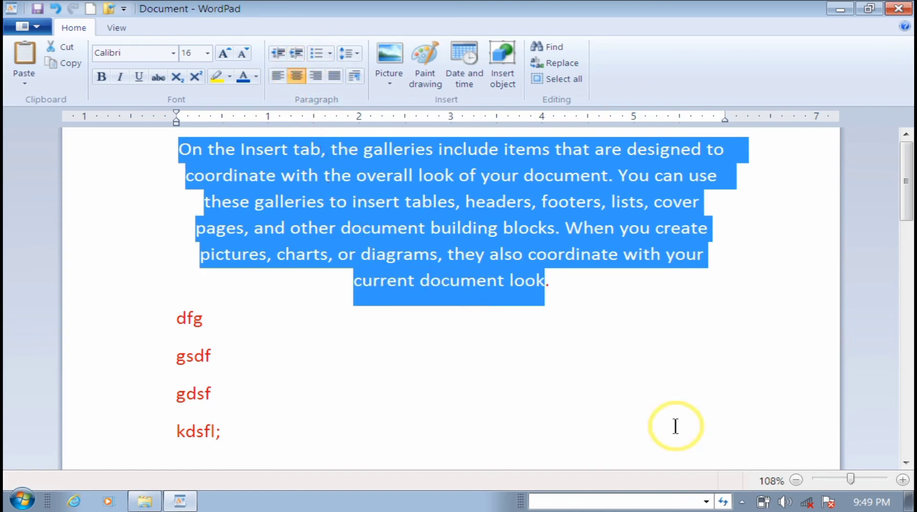
- Return the first paragraph to left alignment and follow with right alignment
click(276, 76)
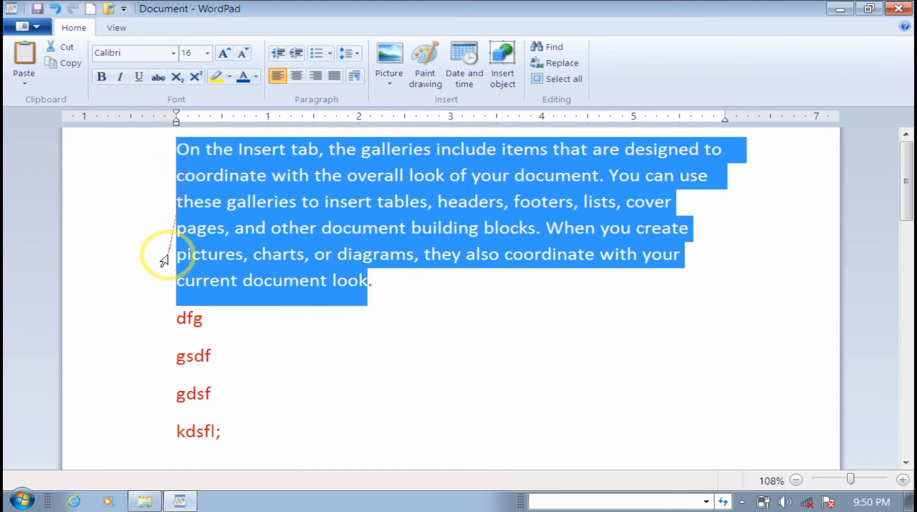
click(315, 75)
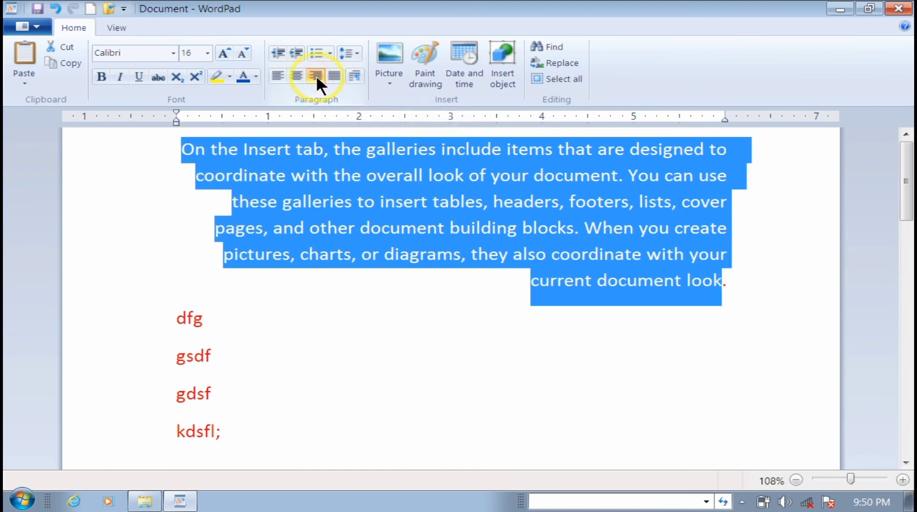
click(660, 180)
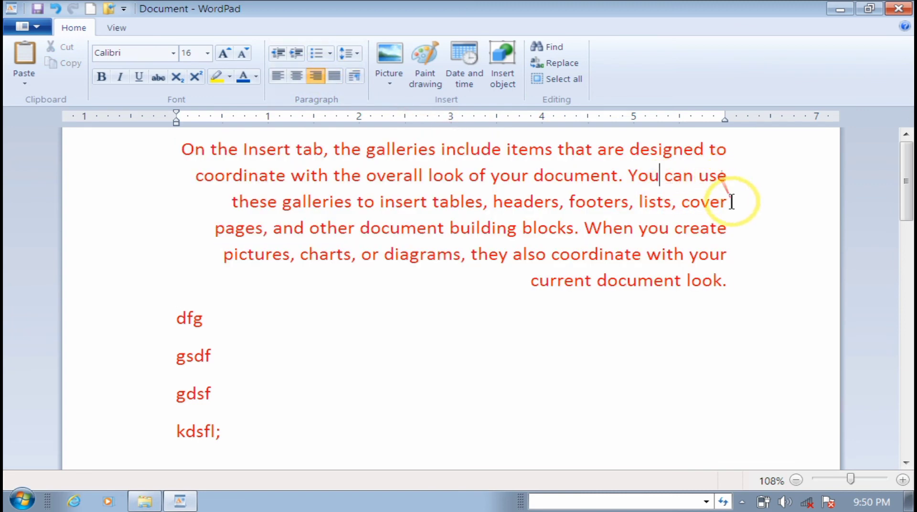
- Justify the first paragraph so its text spreads to both margins
drag(725, 269, 182, 143)
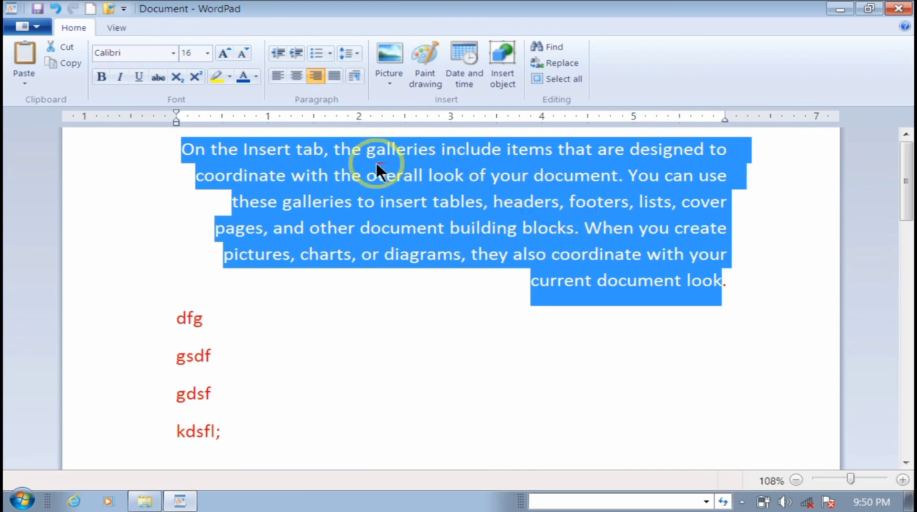
click(333, 77)
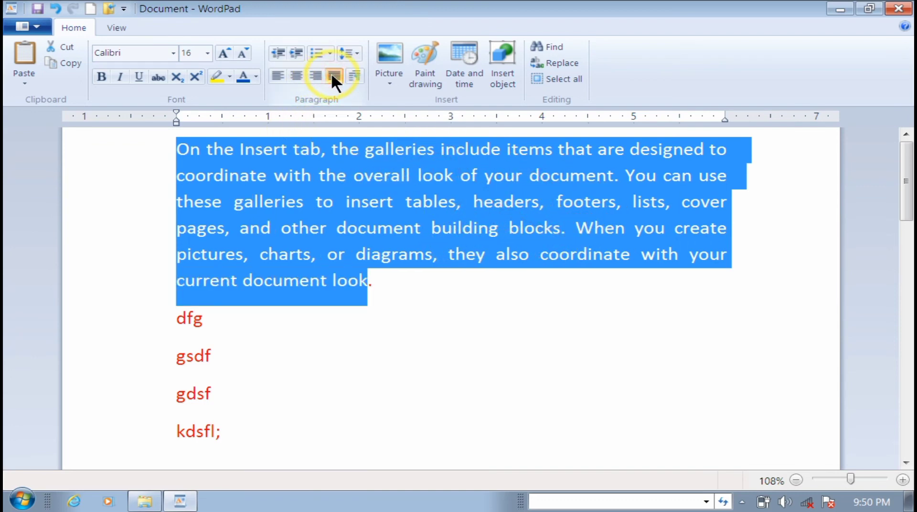
click(397, 245)
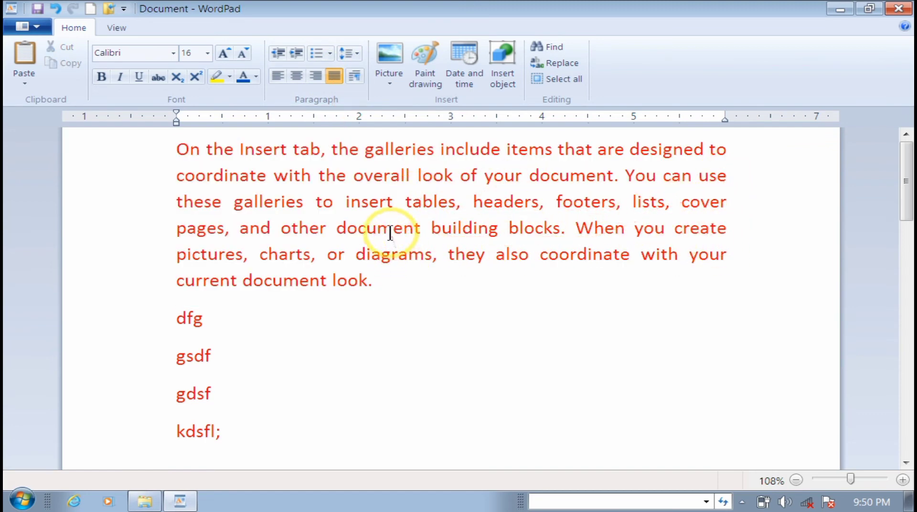
- Review the indentation, line spacing and alignment options in the first paragraph's Paragraph settings and accept them as they are
click(353, 75)
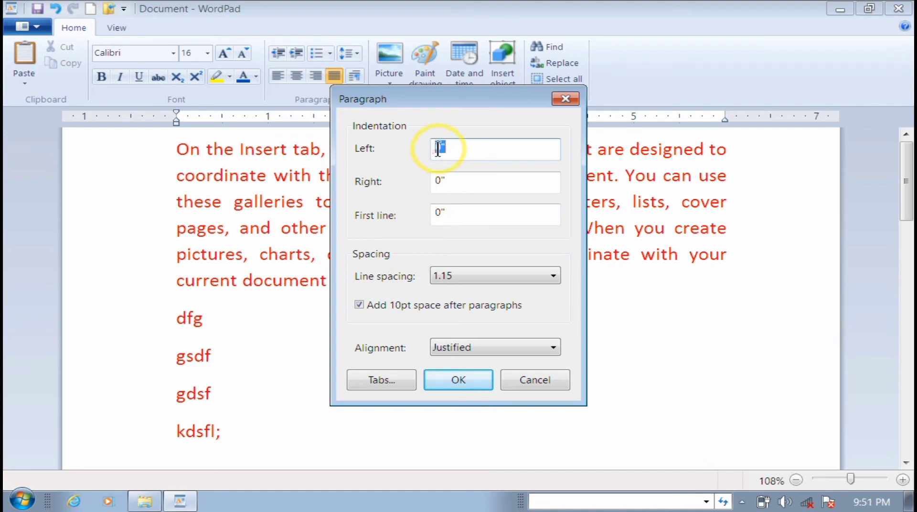
click(450, 389)
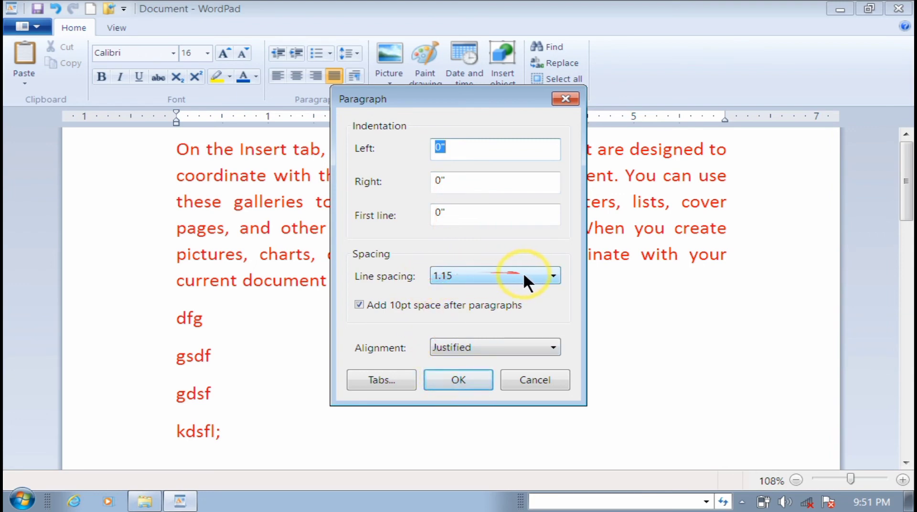
click(535, 273)
click(535, 273)
click(461, 378)
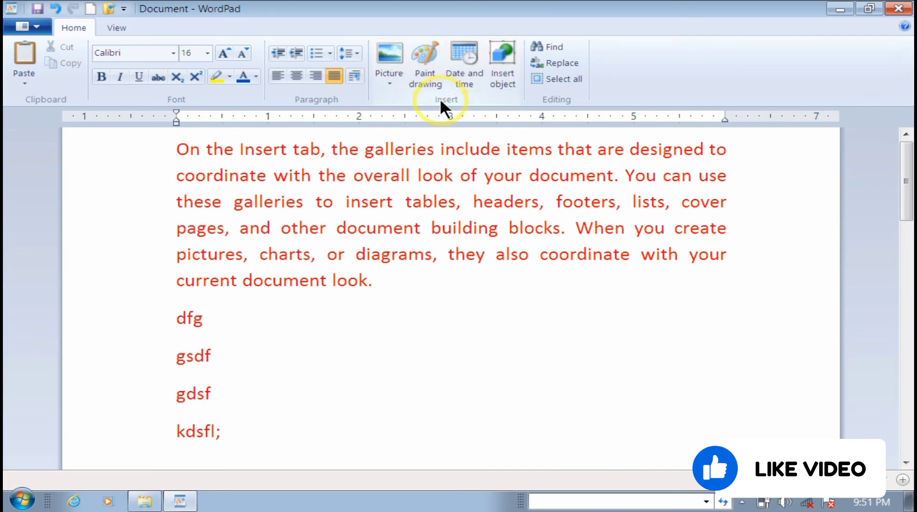
- Insert the picture "Untitled-98 copy" from the Desktop into the first paragraph
click(385, 57)
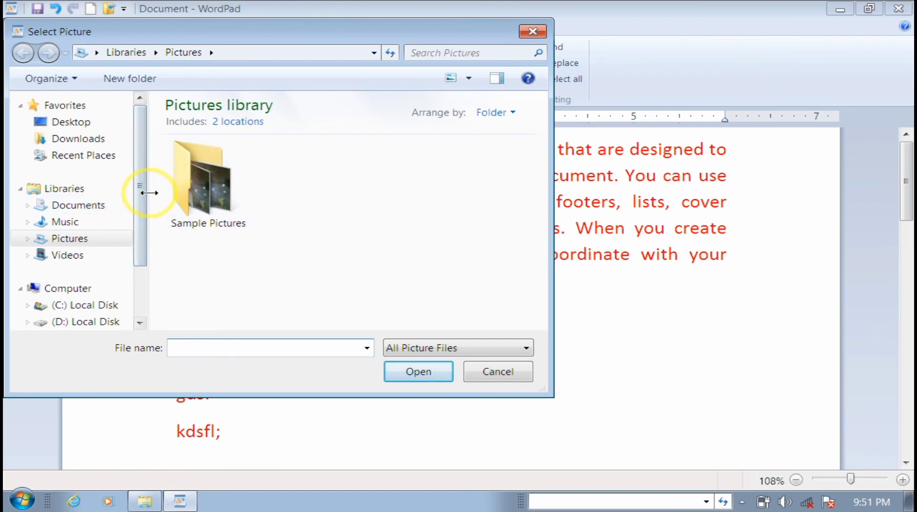
drag(142, 195, 139, 220)
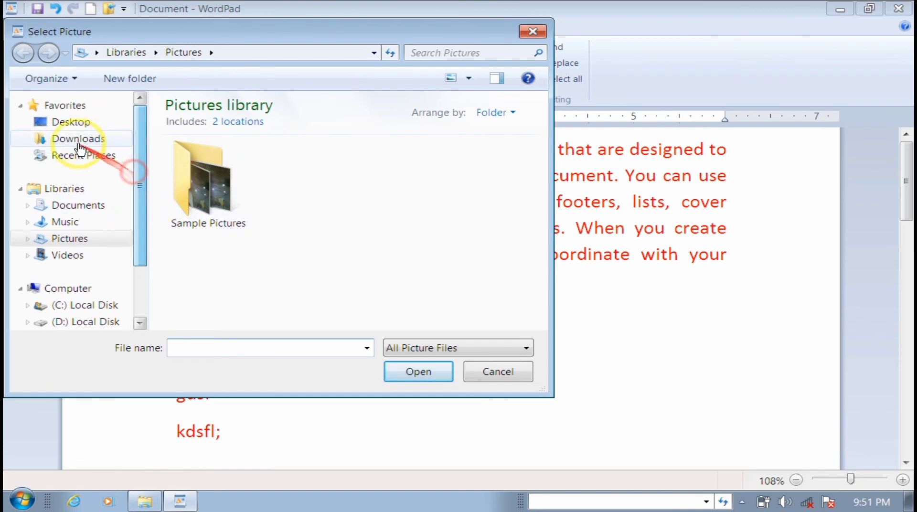
click(69, 123)
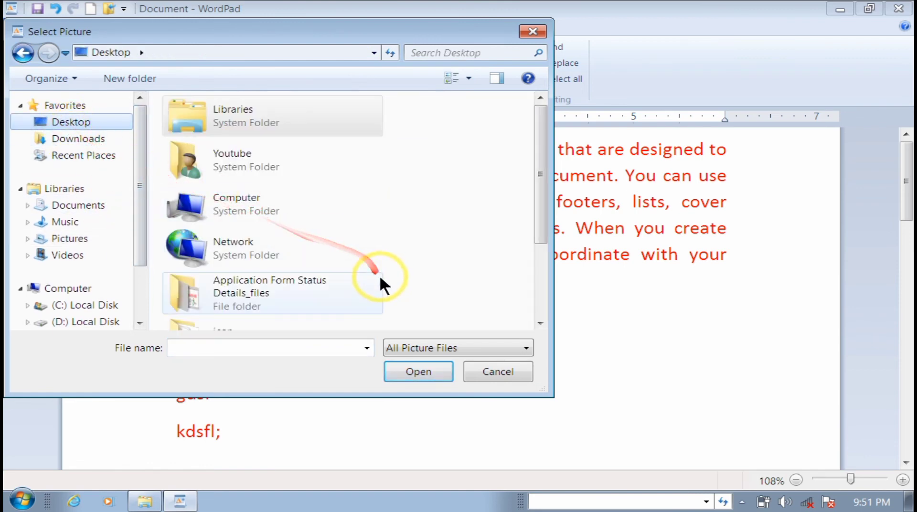
drag(539, 180, 538, 268)
click(271, 306)
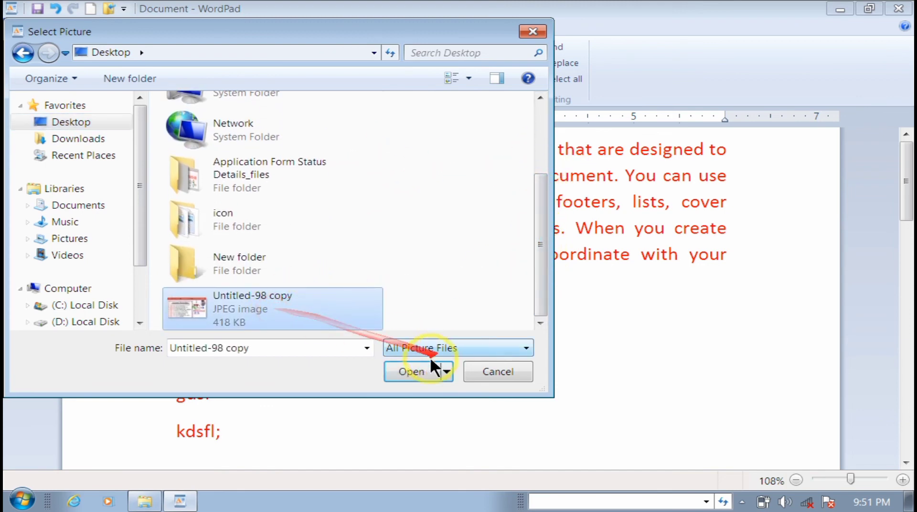
click(416, 371)
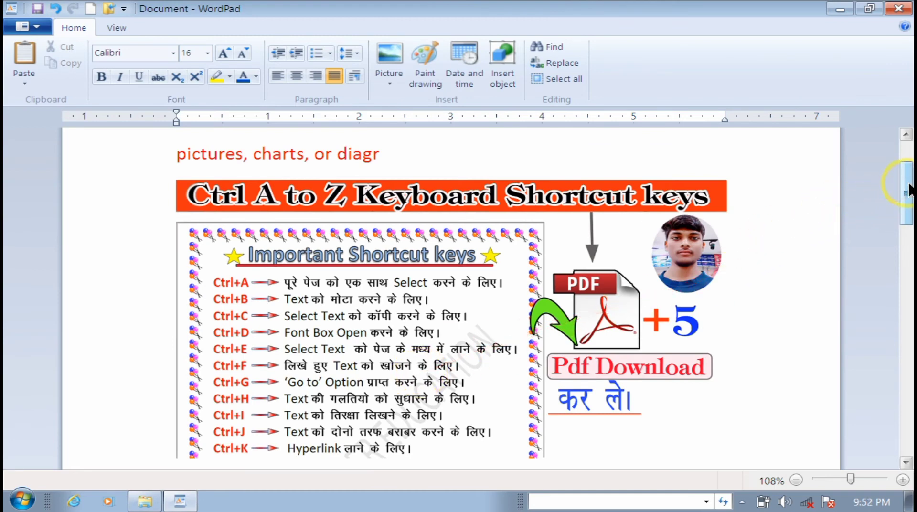
- Shrink the inserted picture to about 4 inches wide, and reduce it once more to a smaller size
mouse_move(909, 191)
mouse_down()
mouse_move(907, 219)
mouse_move(909, 199)
mouse_up()
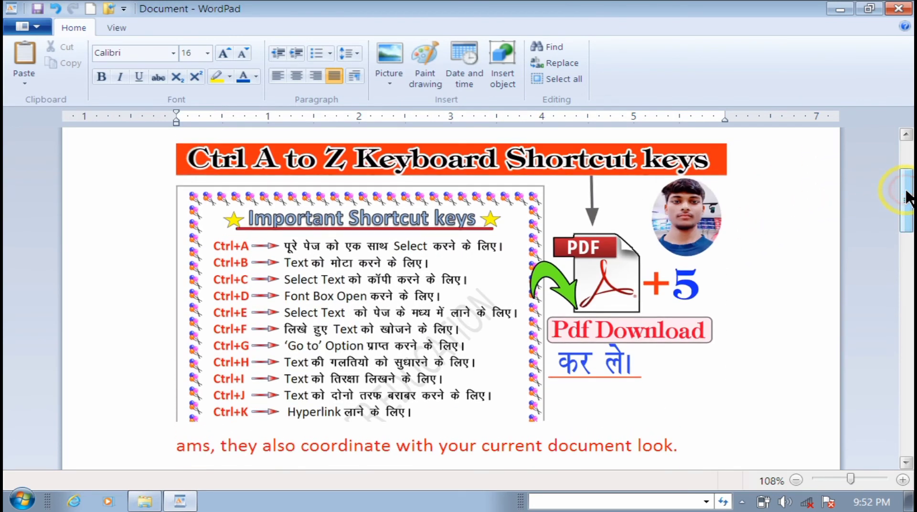
click(663, 229)
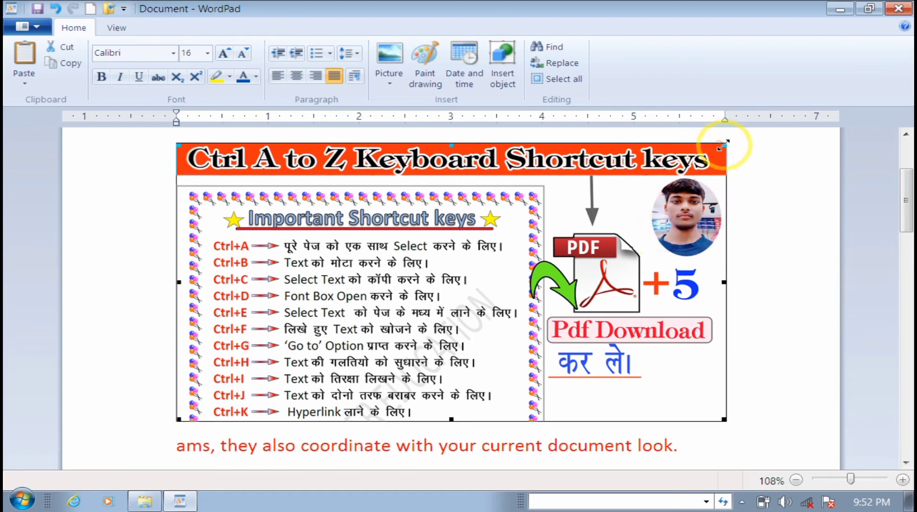
drag(723, 145, 548, 254)
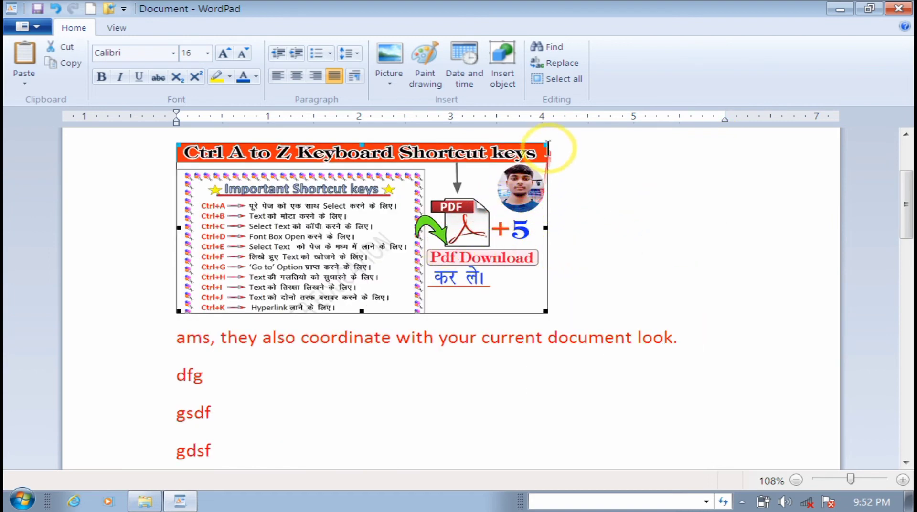
drag(546, 144, 374, 171)
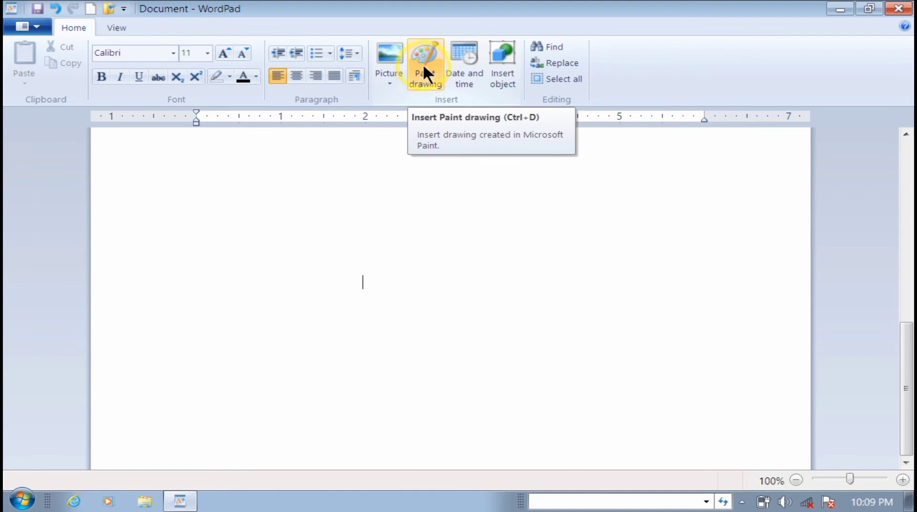
- Insert a Paint drawing into the document and enlarge its canvas in Paint to about 1246 × 548 px
click(425, 59)
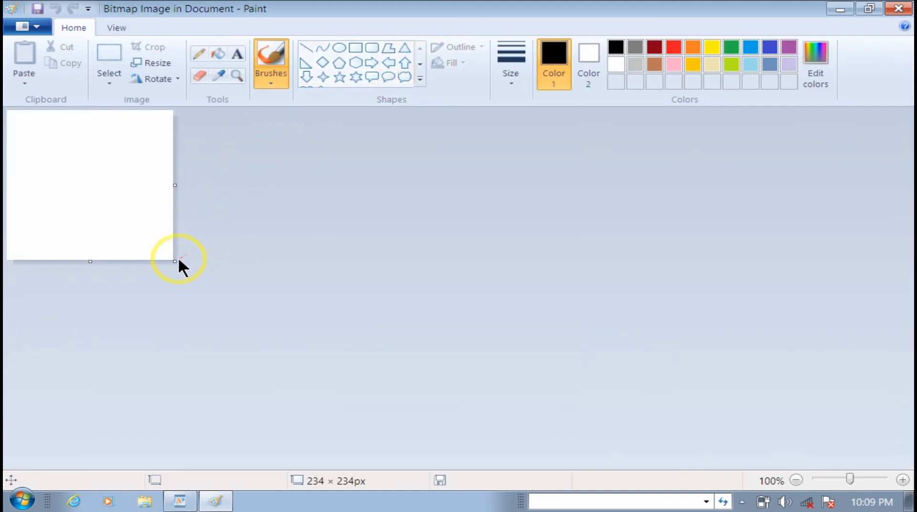
drag(173, 260, 892, 459)
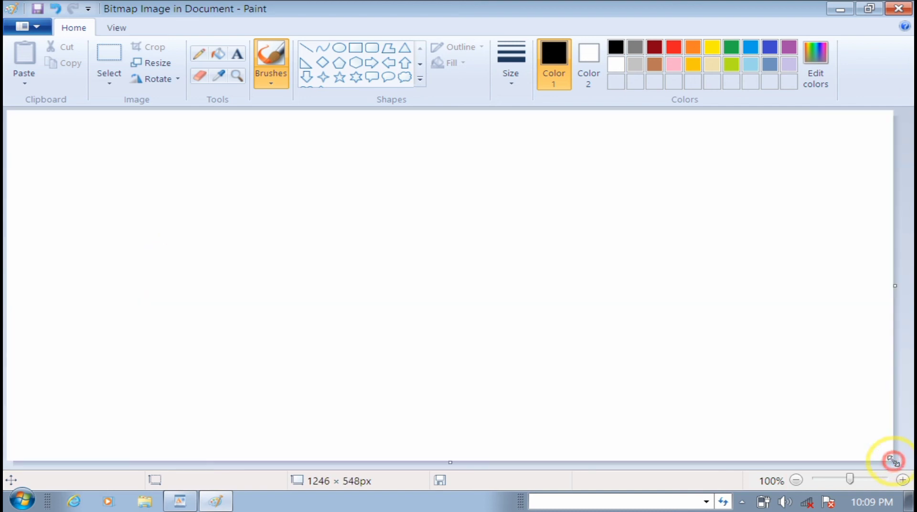
- Draw a heart shape of about 311 × 327 px near the middle of the Paint canvas
click(419, 78)
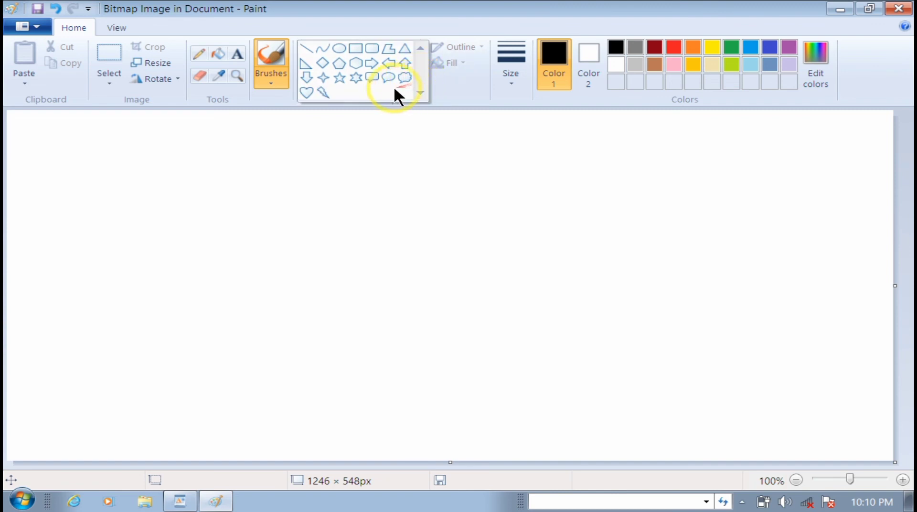
click(308, 91)
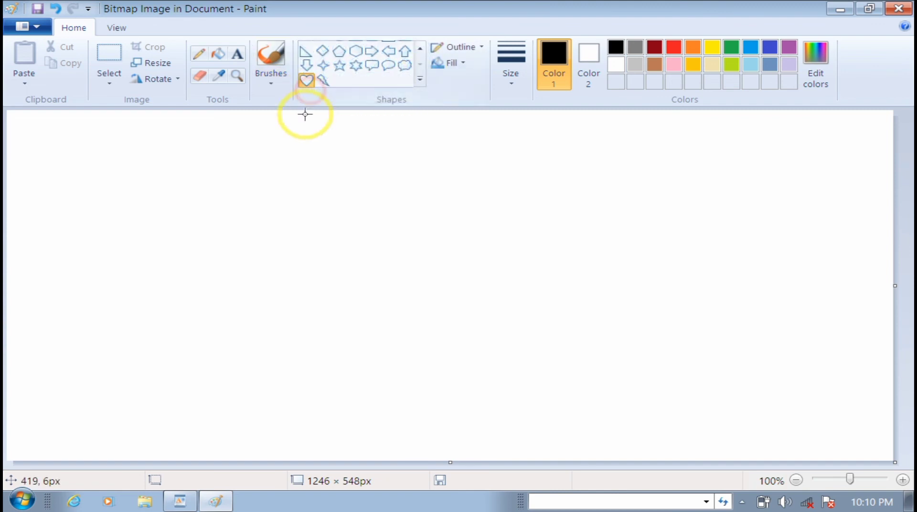
drag(308, 187, 529, 396)
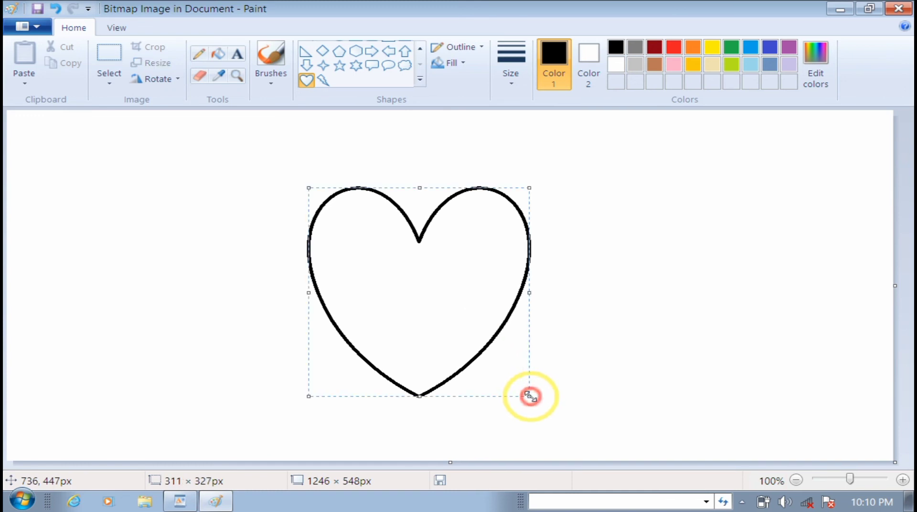
- Fill the inside of the heart with red and close Paint to return to the WordPad document with the drawing
click(217, 52)
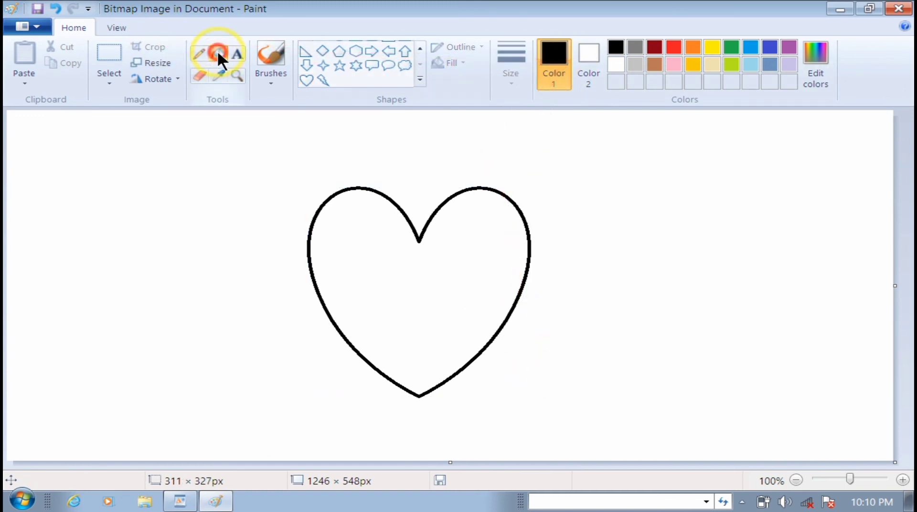
click(675, 46)
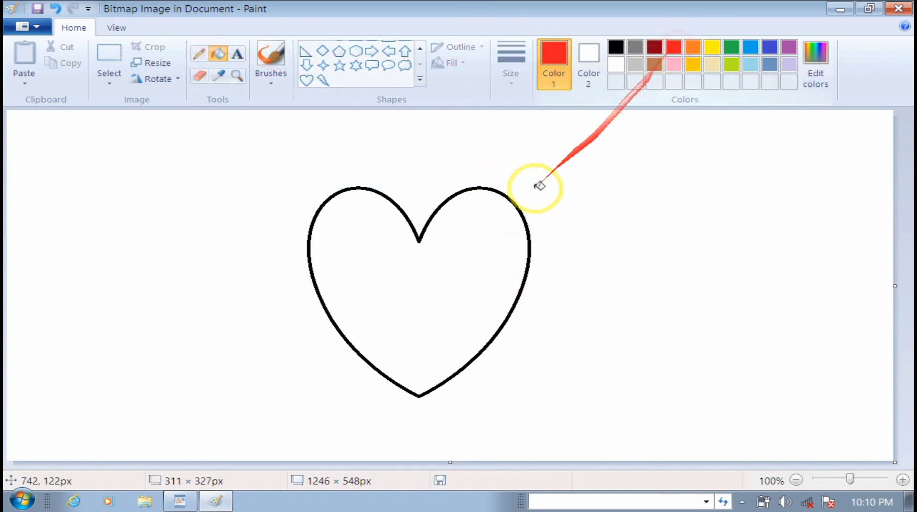
click(470, 258)
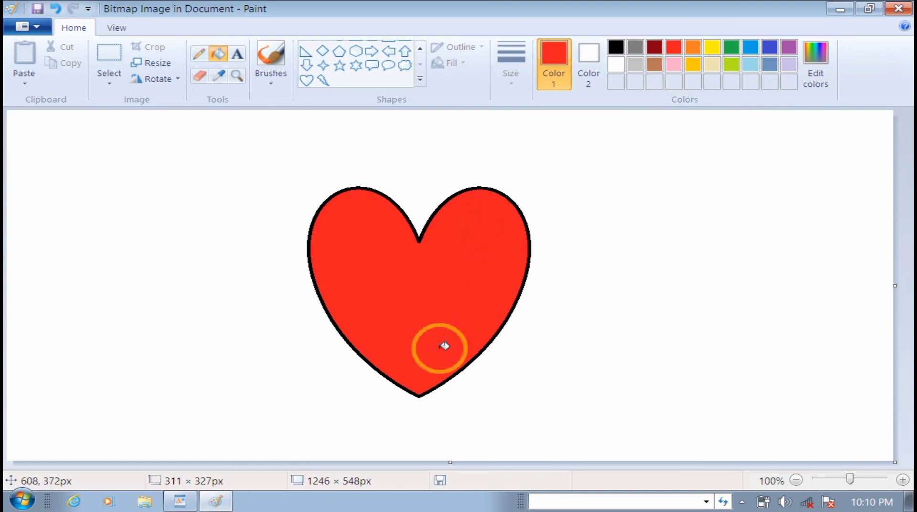
click(897, 8)
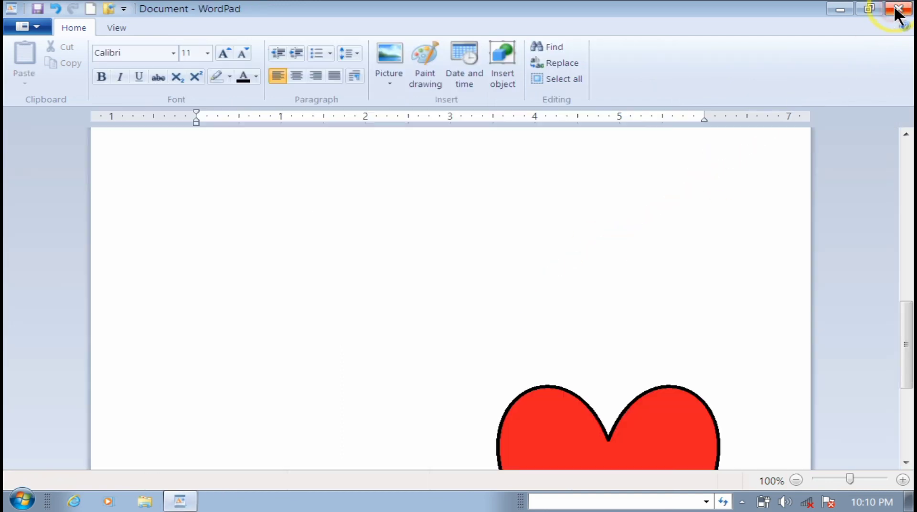
drag(906, 334, 907, 384)
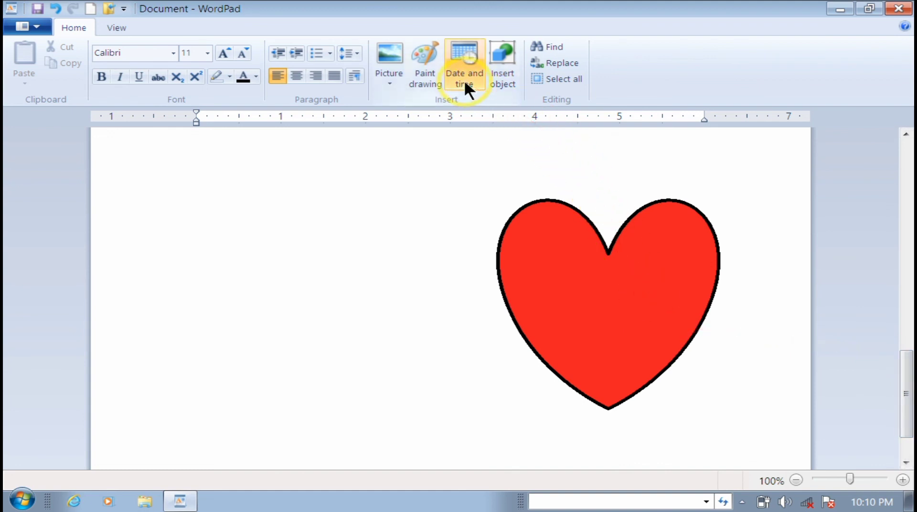
- Insert the current date below the heart drawing in the 11/8/22 format
click(449, 84)
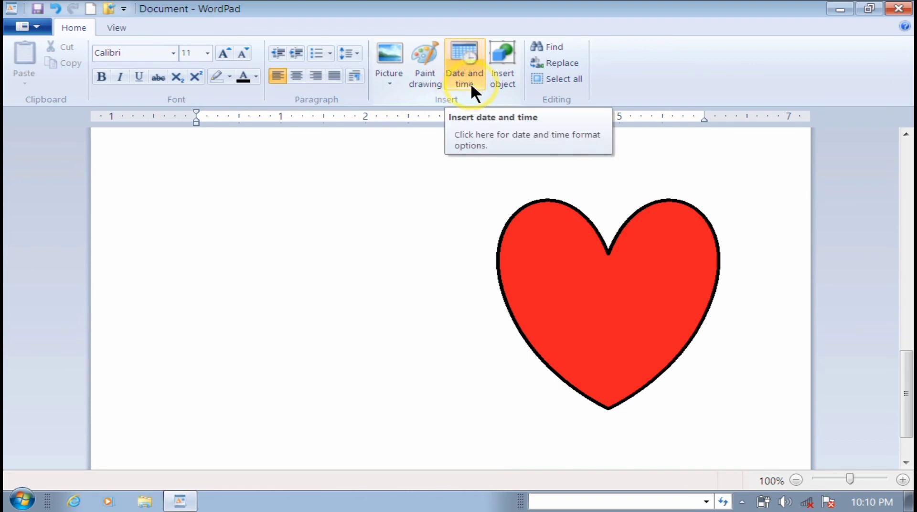
click(471, 86)
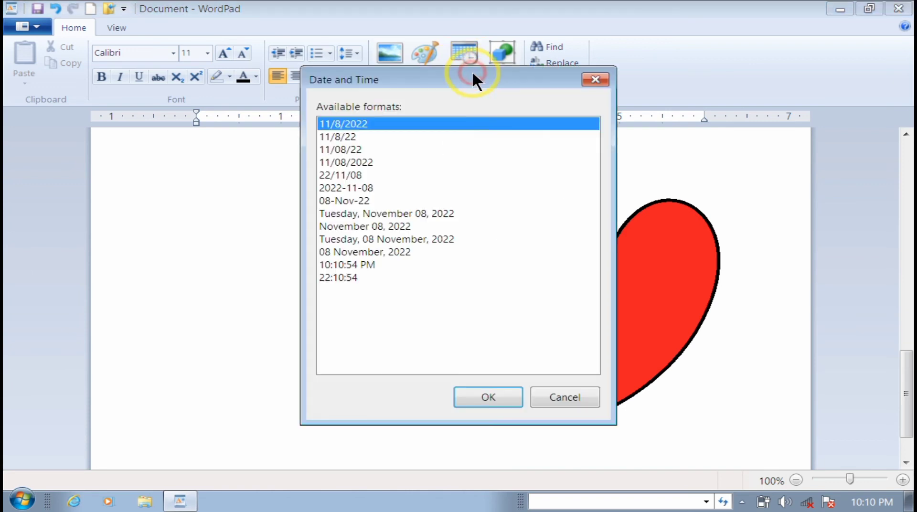
click(363, 136)
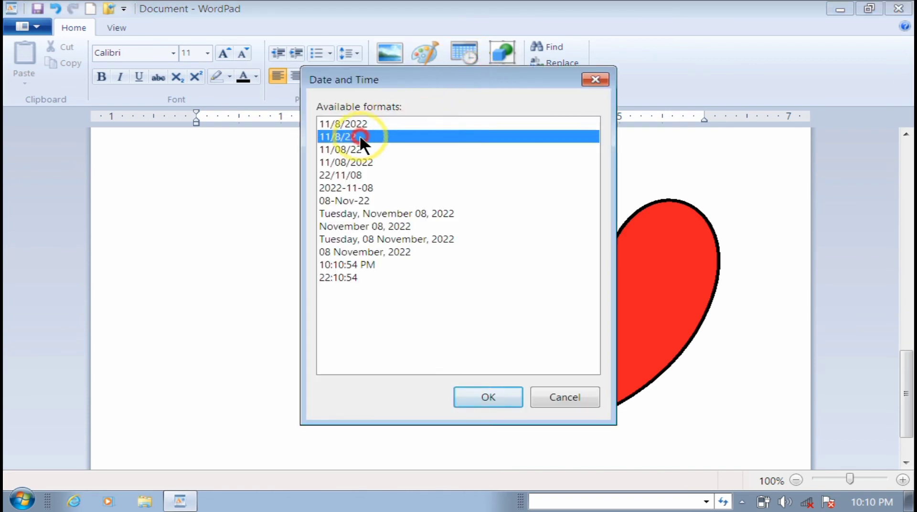
click(488, 397)
click(214, 451)
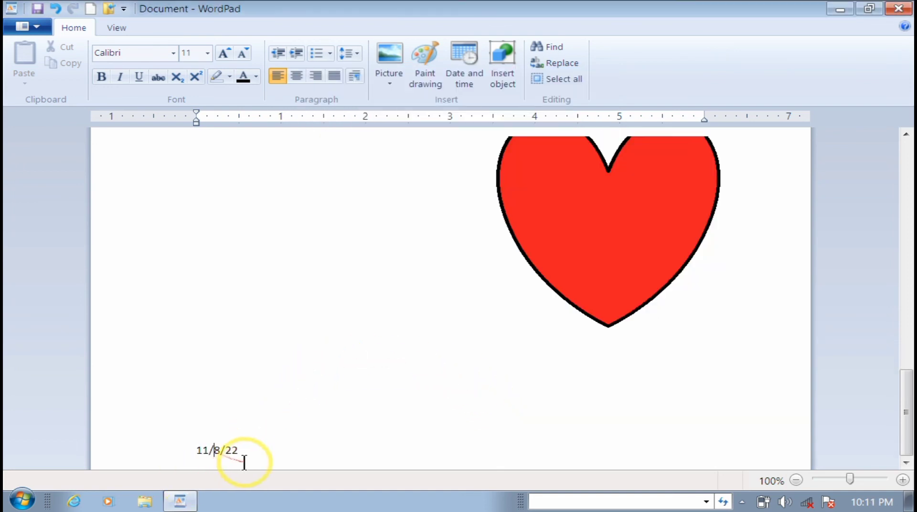
- Find the word "as" in the paragraph below the heart drawing, then close the search
scroll(266, 455, up, 3)
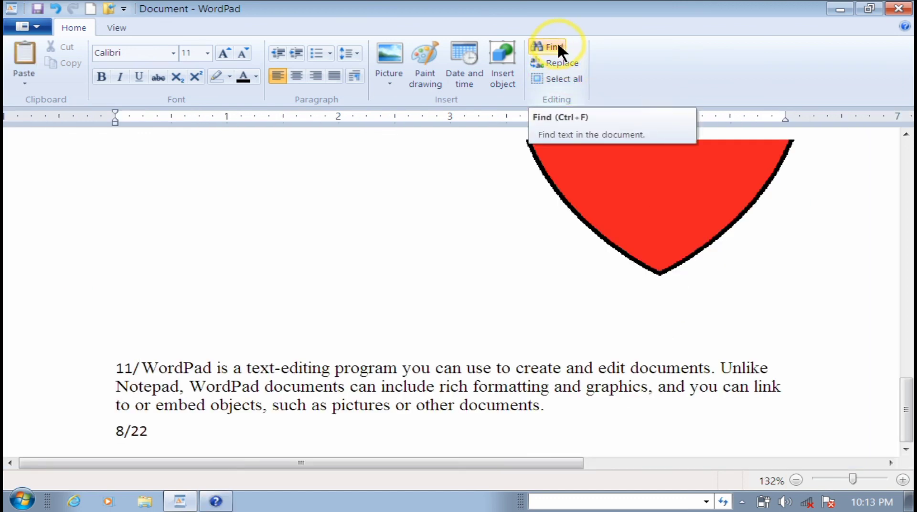
click(557, 45)
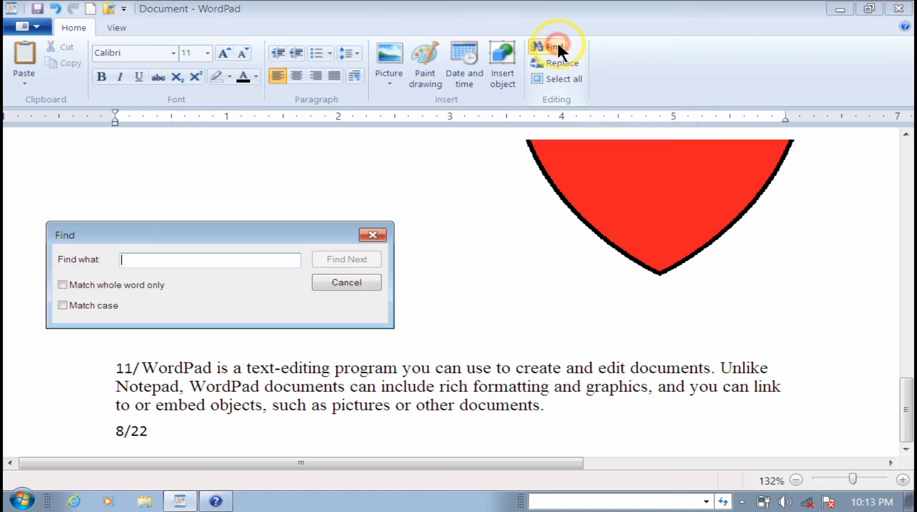
drag(253, 231, 427, 165)
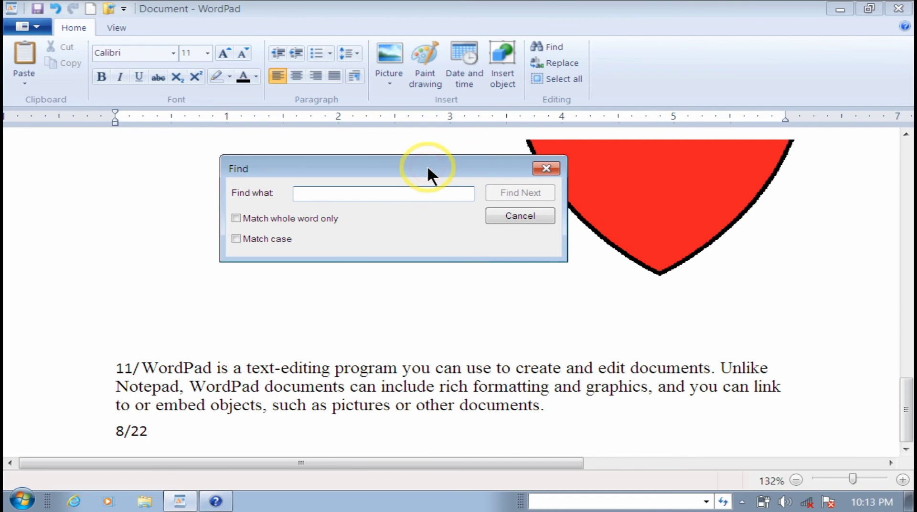
click(326, 198)
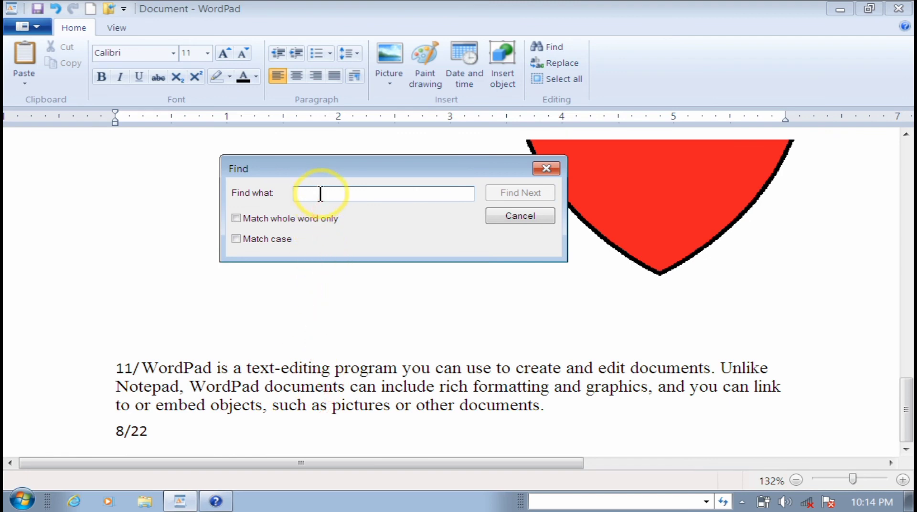
text(as)
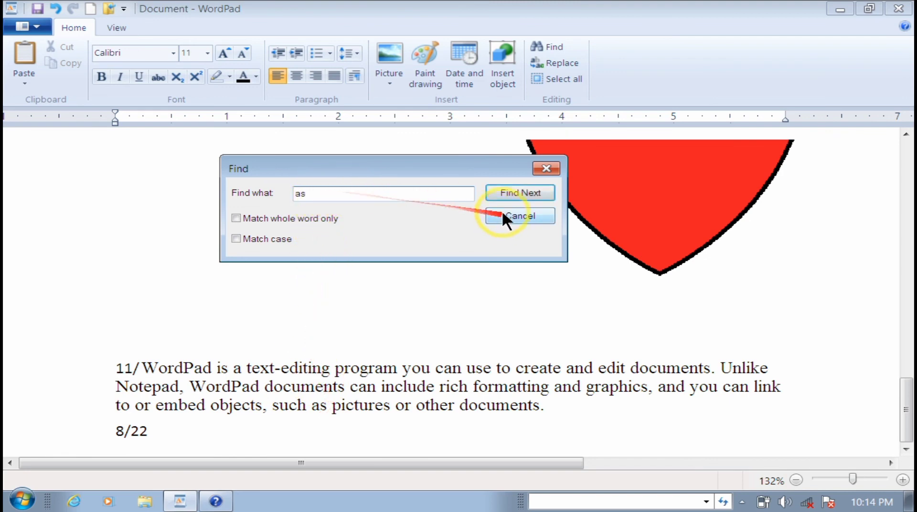
click(514, 197)
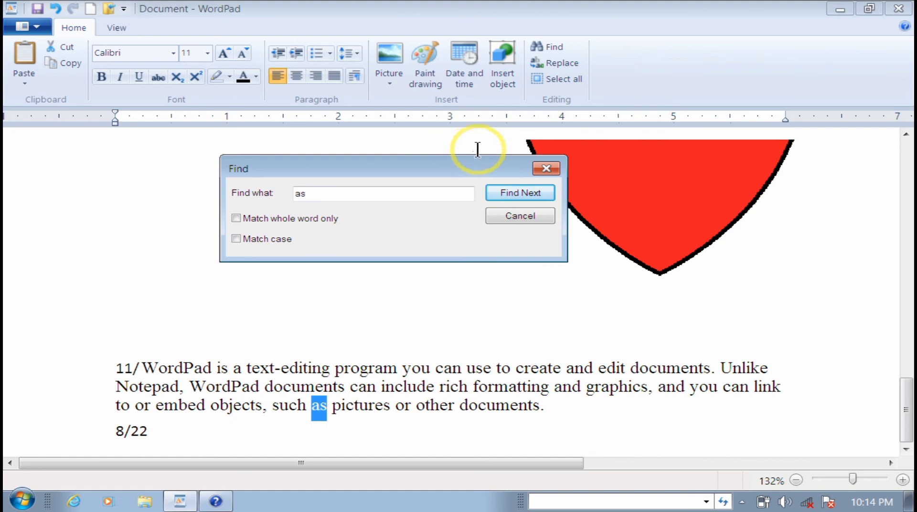
click(544, 170)
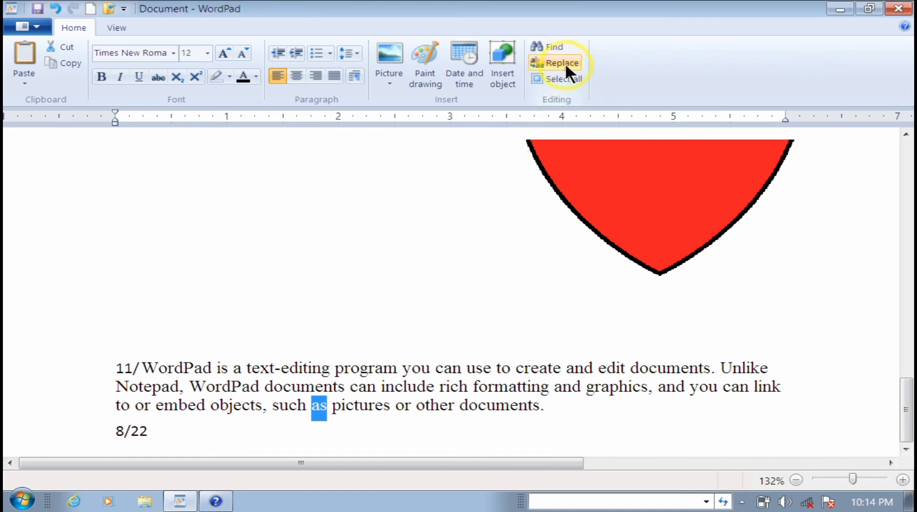
- Replace the found word "as" with "is" in the paragraph below the heart drawing
click(565, 62)
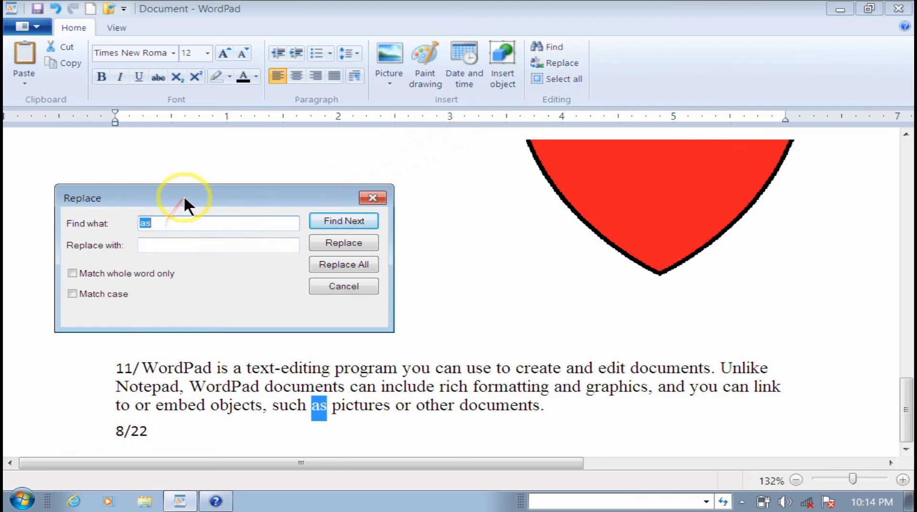
drag(184, 195, 224, 168)
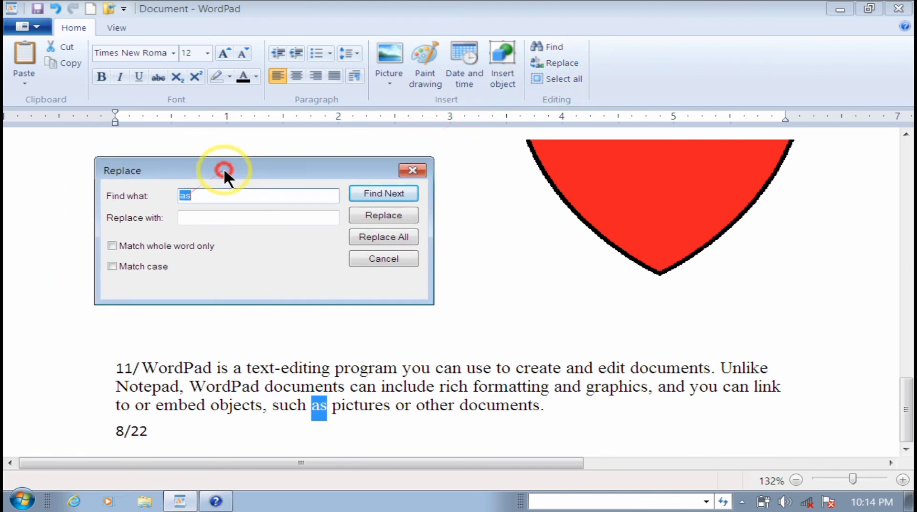
click(192, 216)
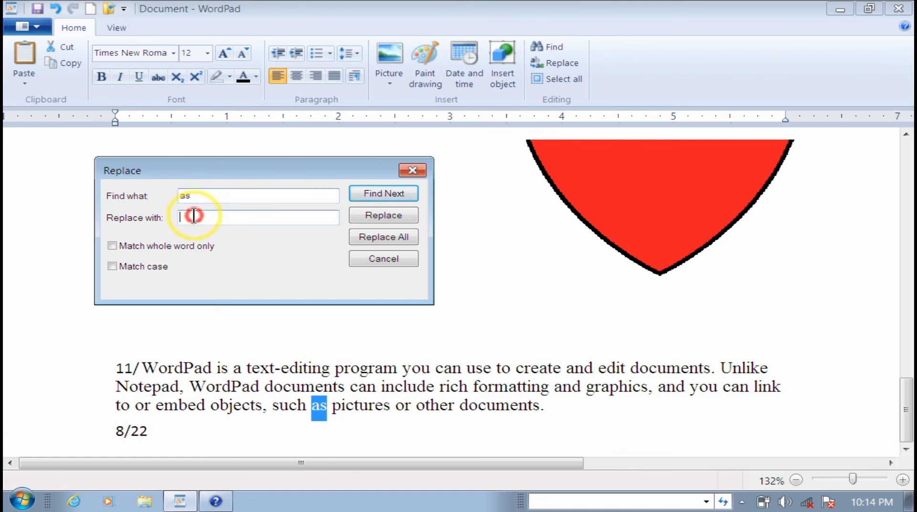
text(is)
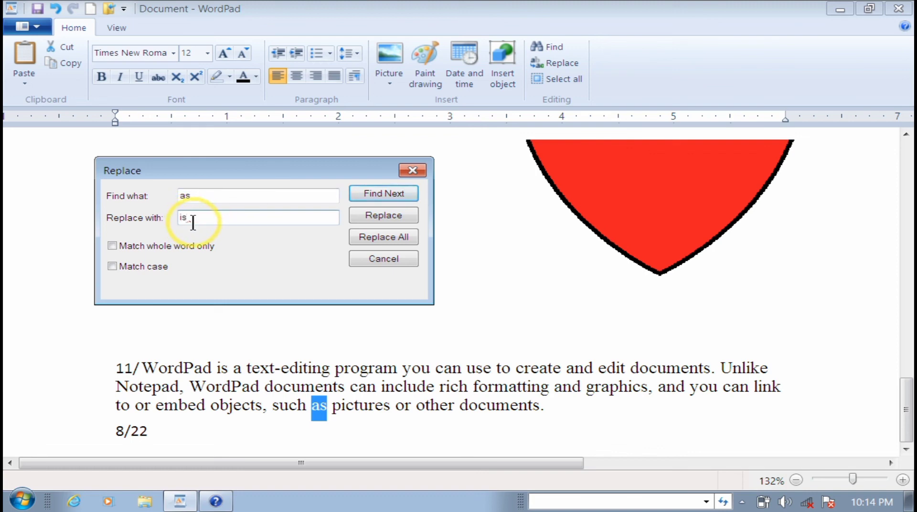
click(383, 215)
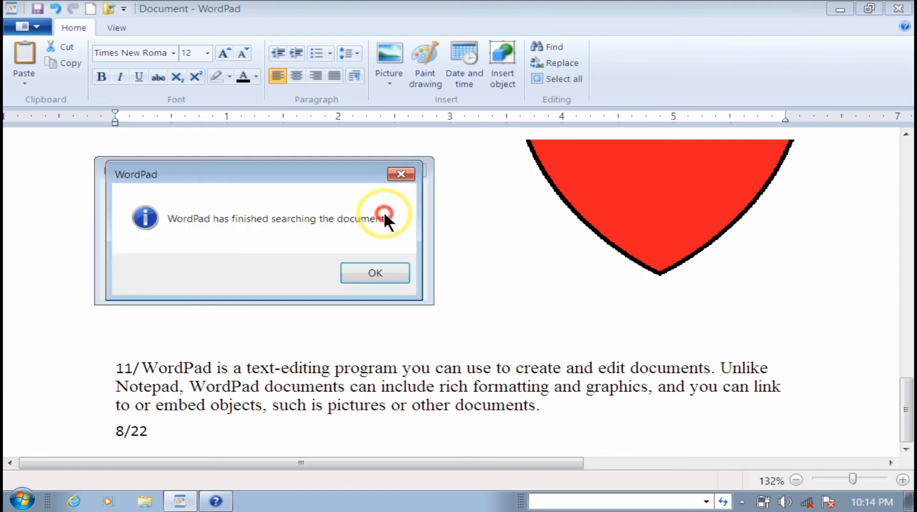
click(374, 272)
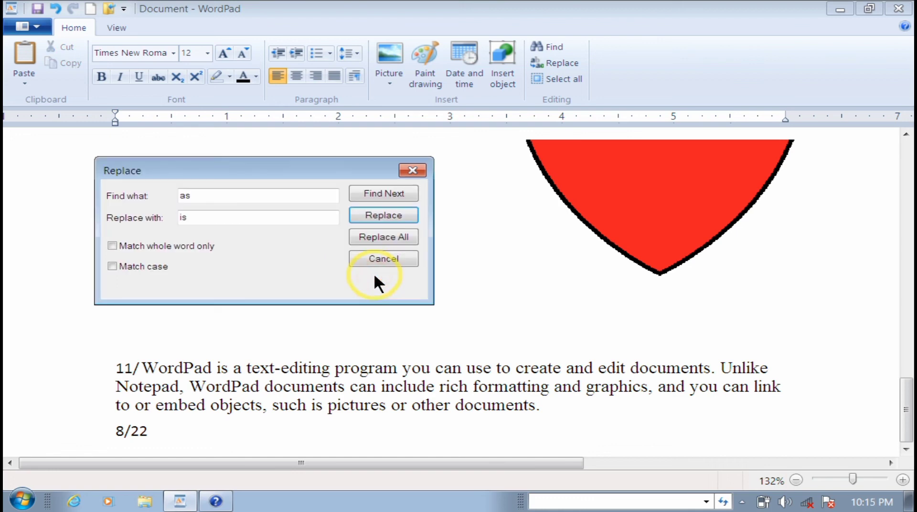
click(325, 405)
key(Delete)
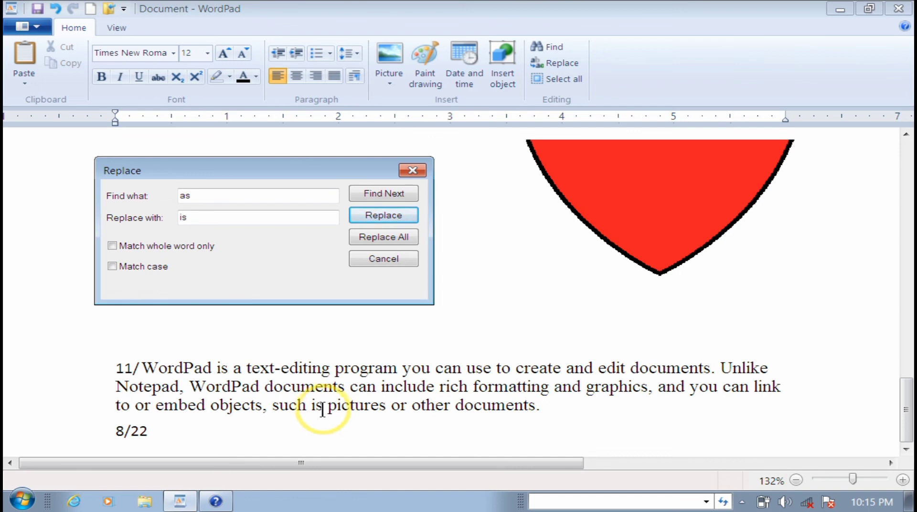